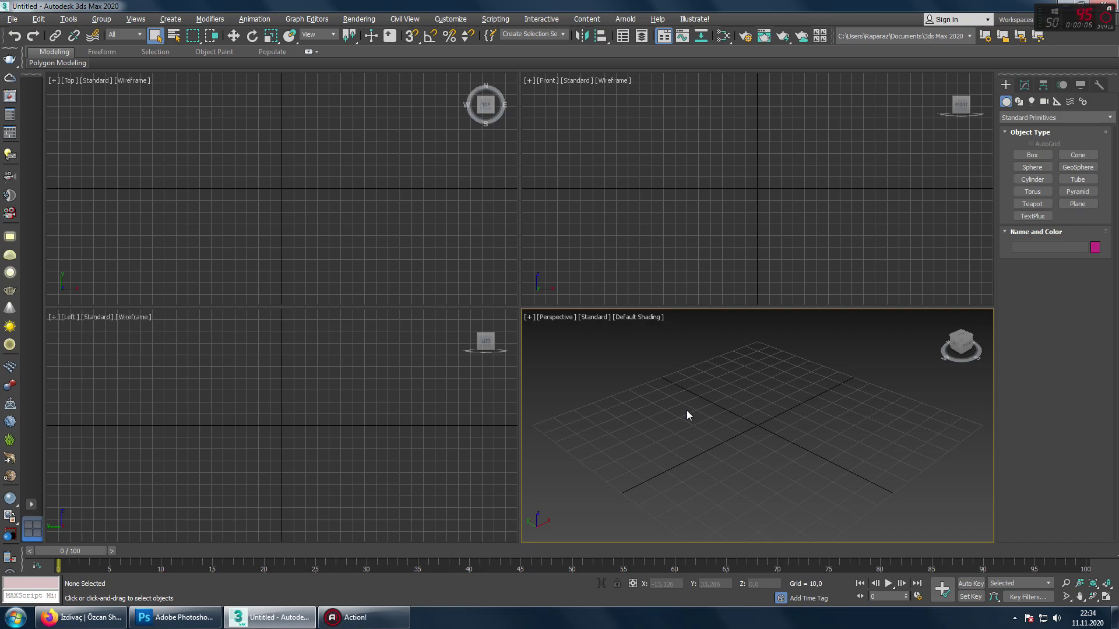
Pause the YouTube cartoon video in Firefox at 0:25 and open a new blank tab
{"action": "left_click", "coordinate": [81, 617]}
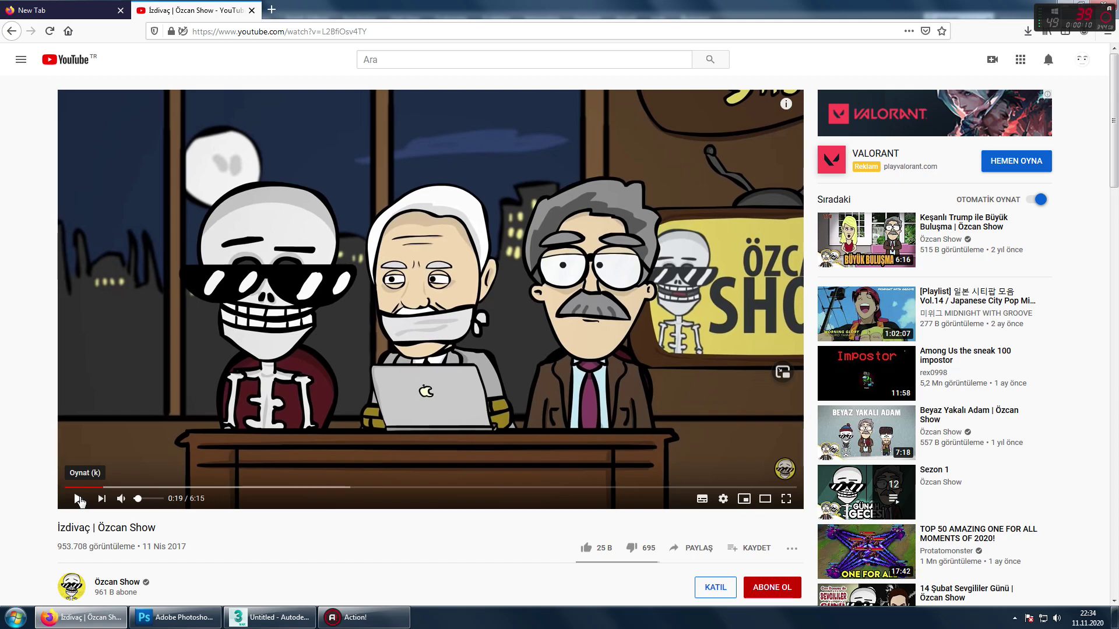
{"action": "left_click", "coordinate": [78, 499]}
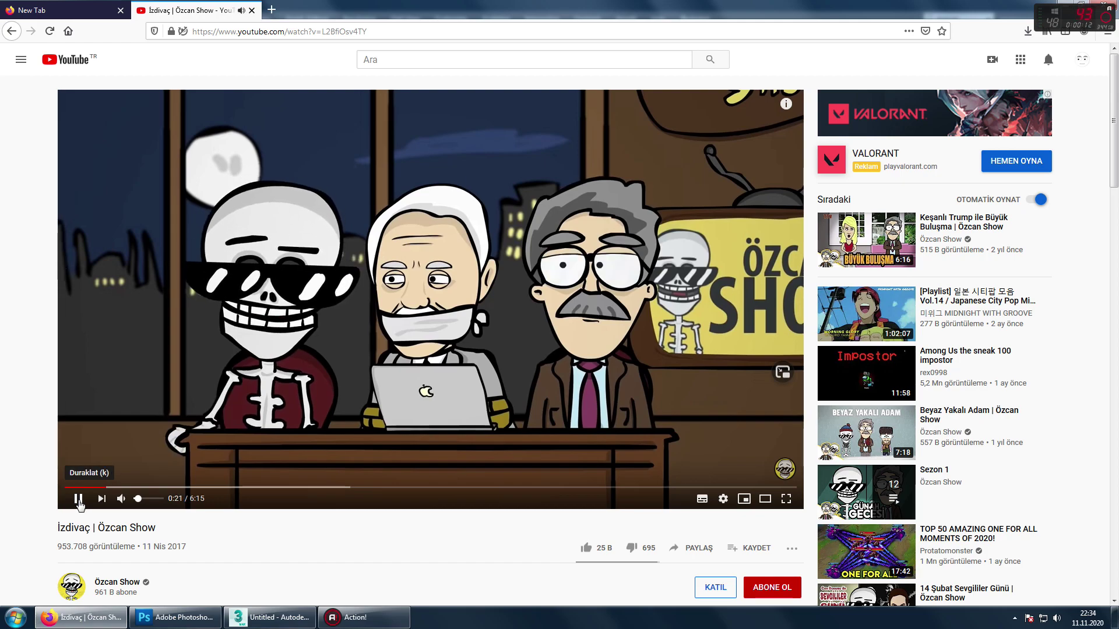
{"action": "left_click", "coordinate": [198, 425]}
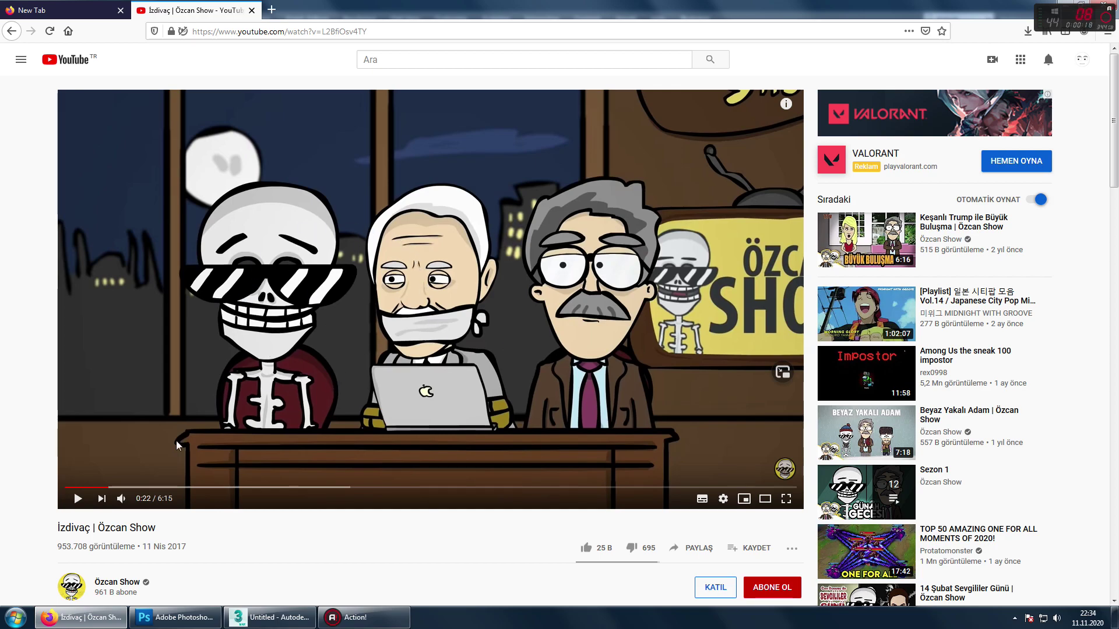
{"action": "left_click", "coordinate": [78, 504]}
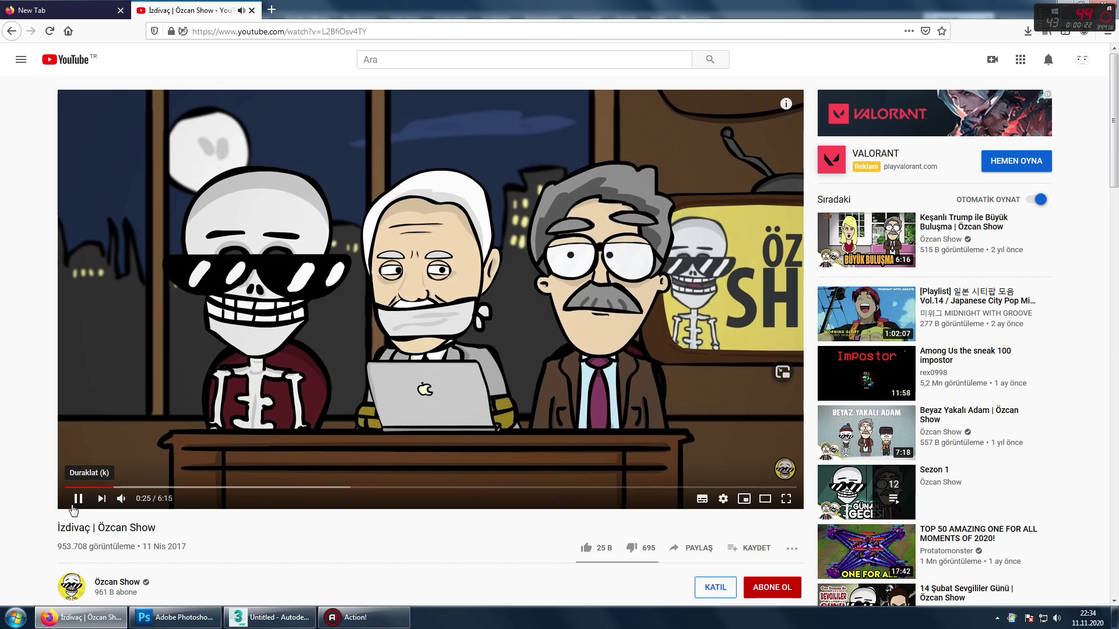
{"action": "left_click", "coordinate": [605, 317]}
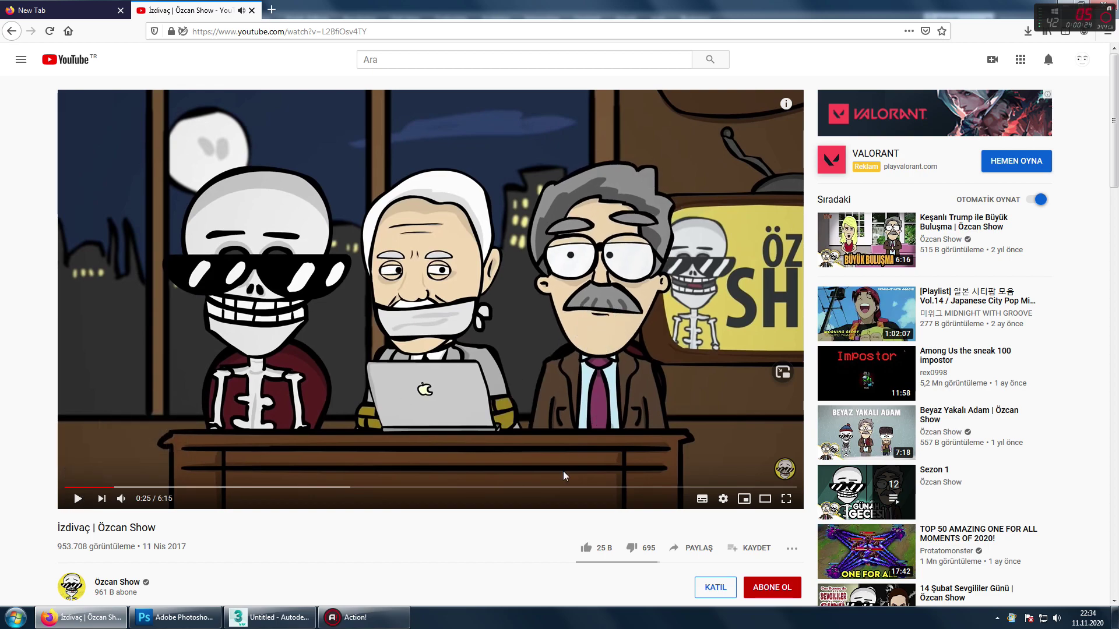
{"action": "left_click", "coordinate": [273, 10]}
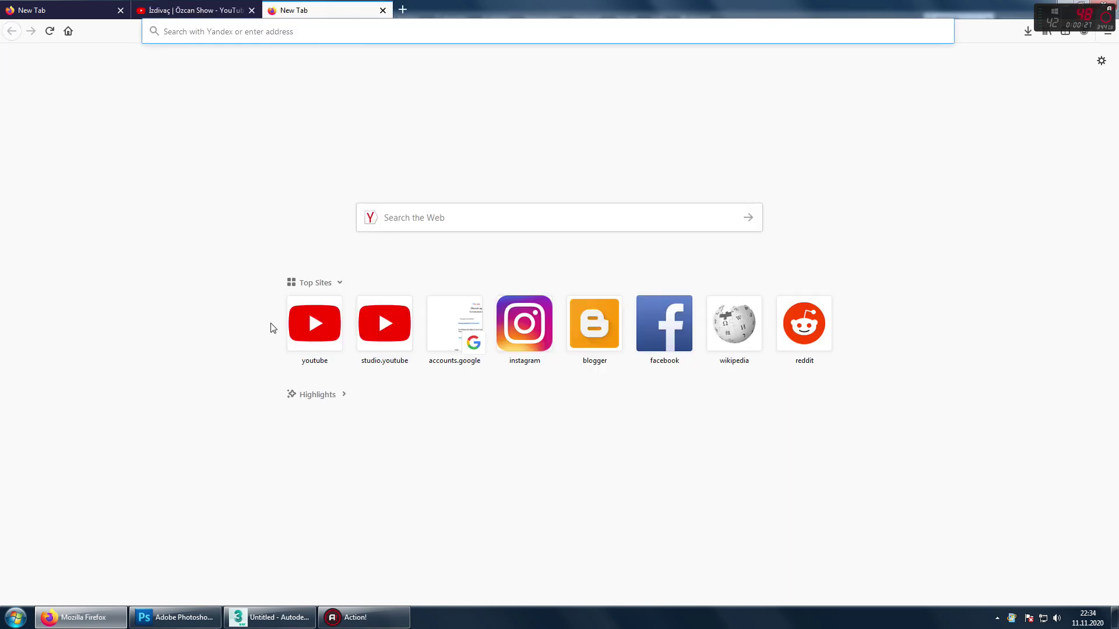
Search for 'character png' and browse the image results
{"action": "type", "text": "character png"}
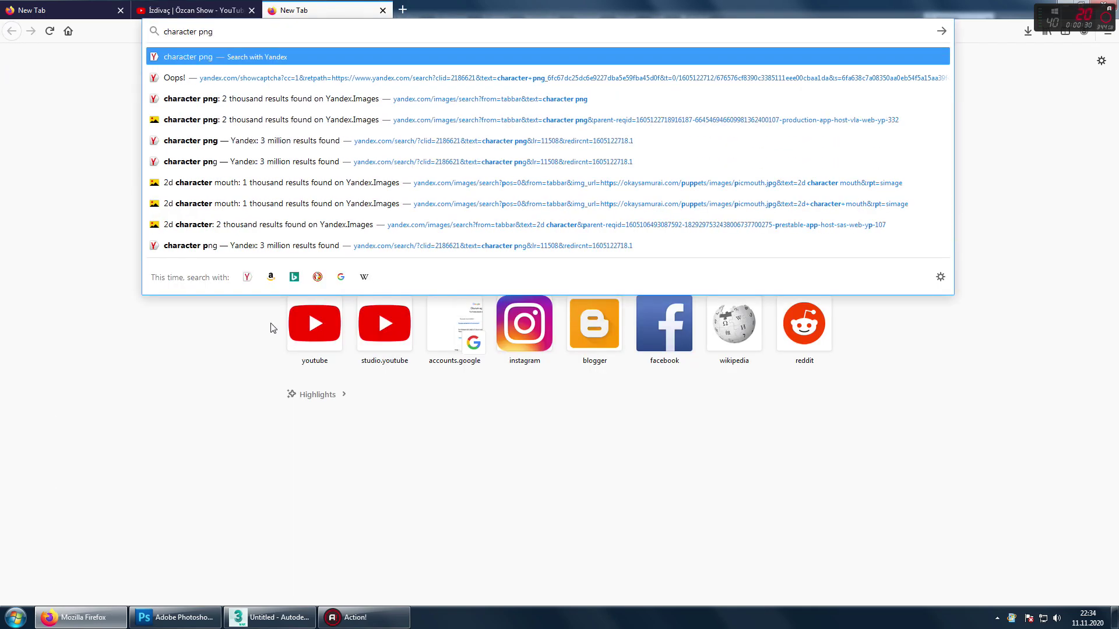
{"action": "key", "text": "Return"}
{"action": "left_click", "coordinate": [108, 86]}
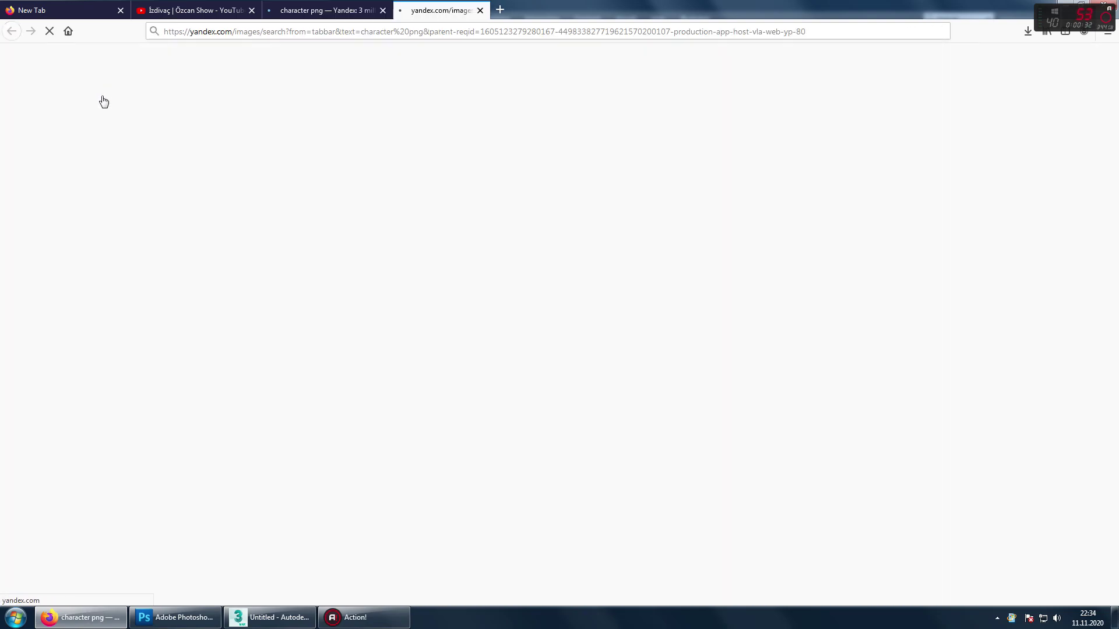
{"action": "scroll", "coordinate": [264, 282], "scroll_direction": "down", "scroll_amount": 2}
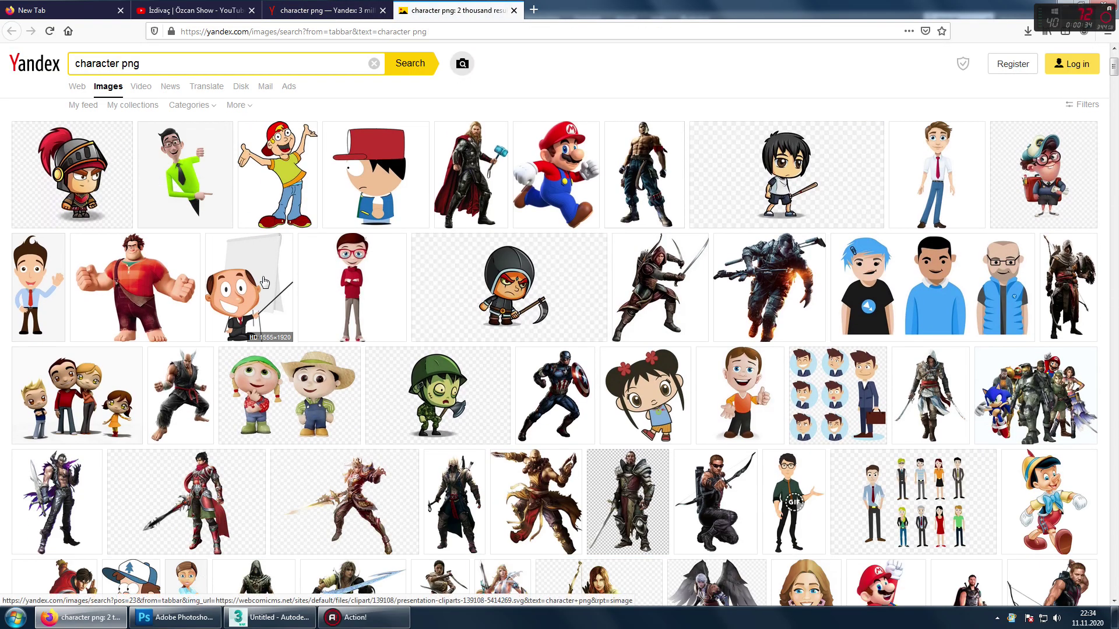
{"action": "scroll", "coordinate": [264, 282], "scroll_direction": "up", "scroll_amount": 2}
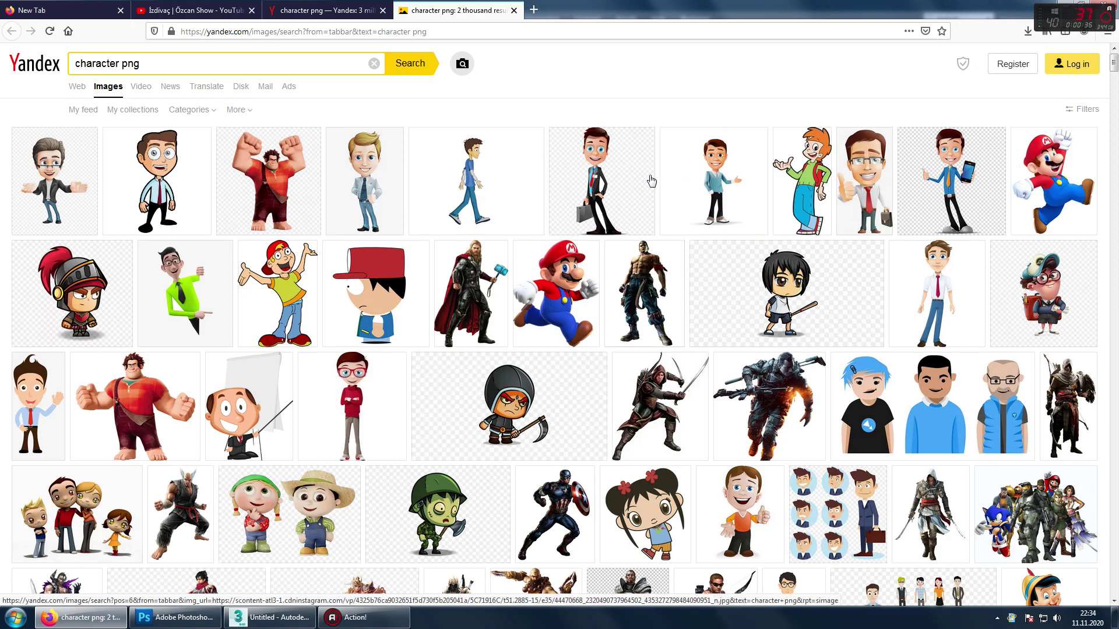
{"action": "scroll", "coordinate": [182, 225], "scroll_direction": "down", "scroll_amount": 2}
{"action": "scroll", "coordinate": [182, 225], "scroll_direction": "up", "scroll_amount": 2}
Change the image search to 'character clipart' and open the two-figure Muscle Man image full size
{"action": "double_click", "coordinate": [158, 66]}
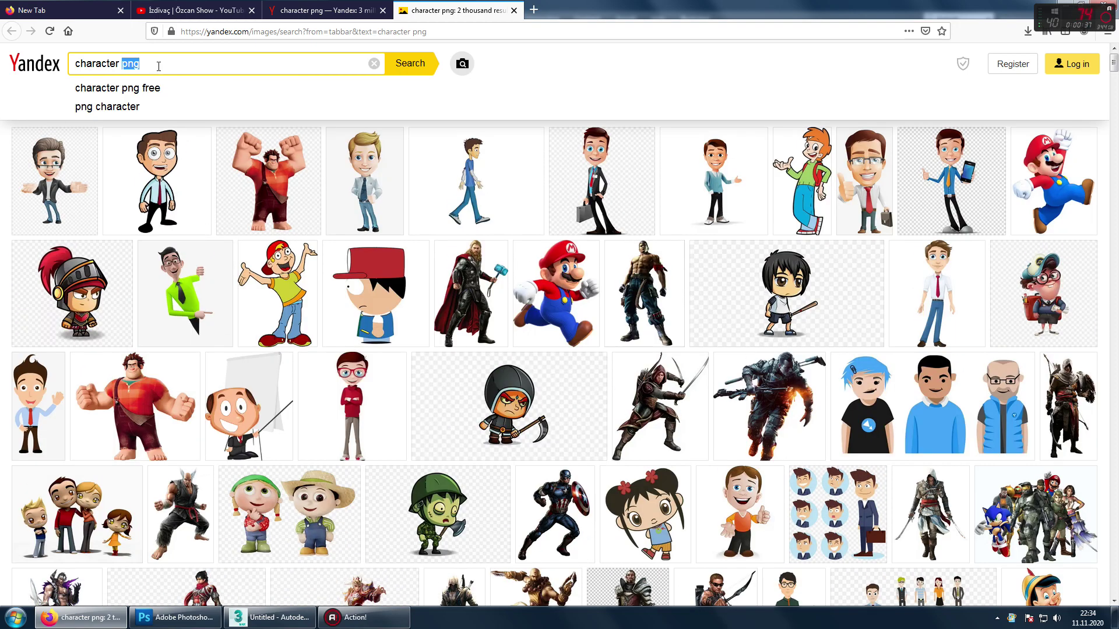
{"action": "type", "text": "clipart"}
{"action": "key", "text": "Return"}
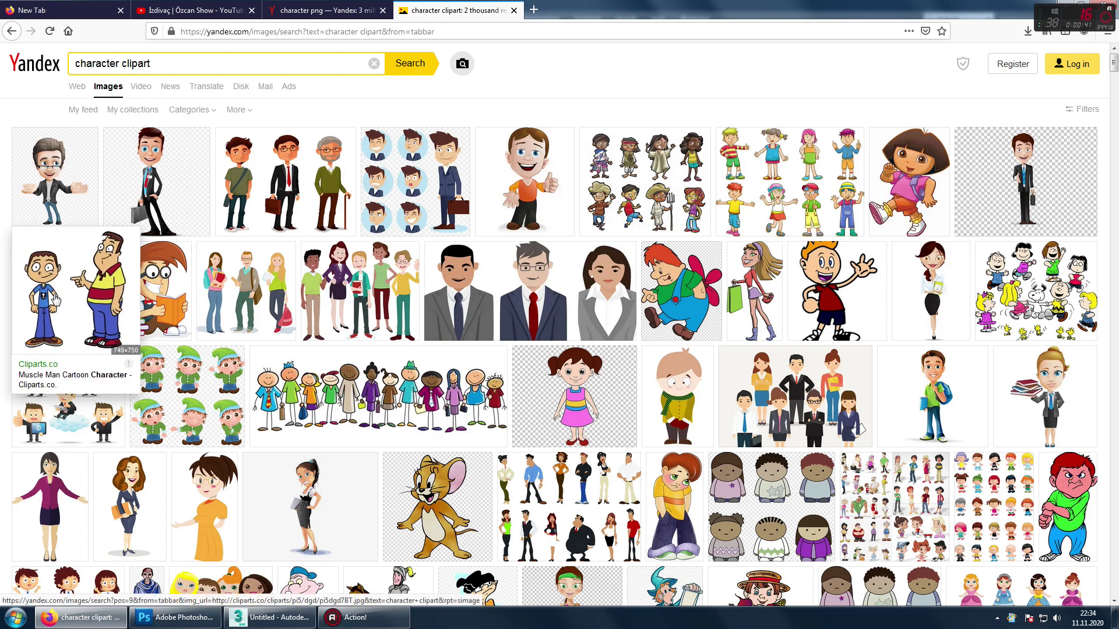
{"action": "left_click", "coordinate": [56, 300]}
Save the full-size clipart image to the Desktop as pi5dgd7BT
{"action": "right_click", "coordinate": [377, 194]}
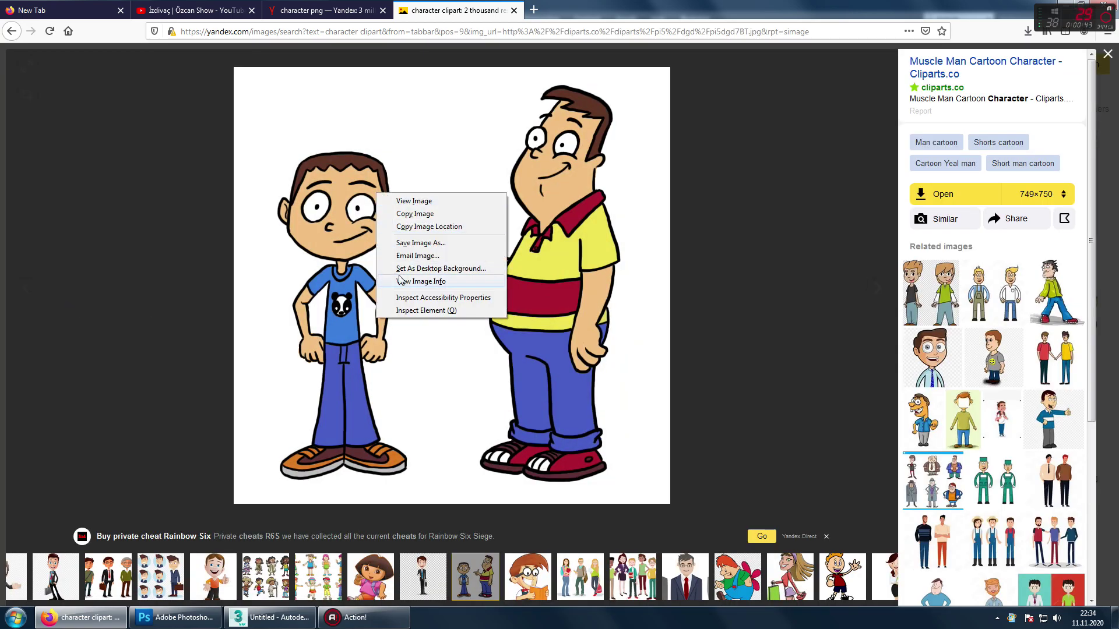
{"action": "left_click", "coordinate": [411, 242]}
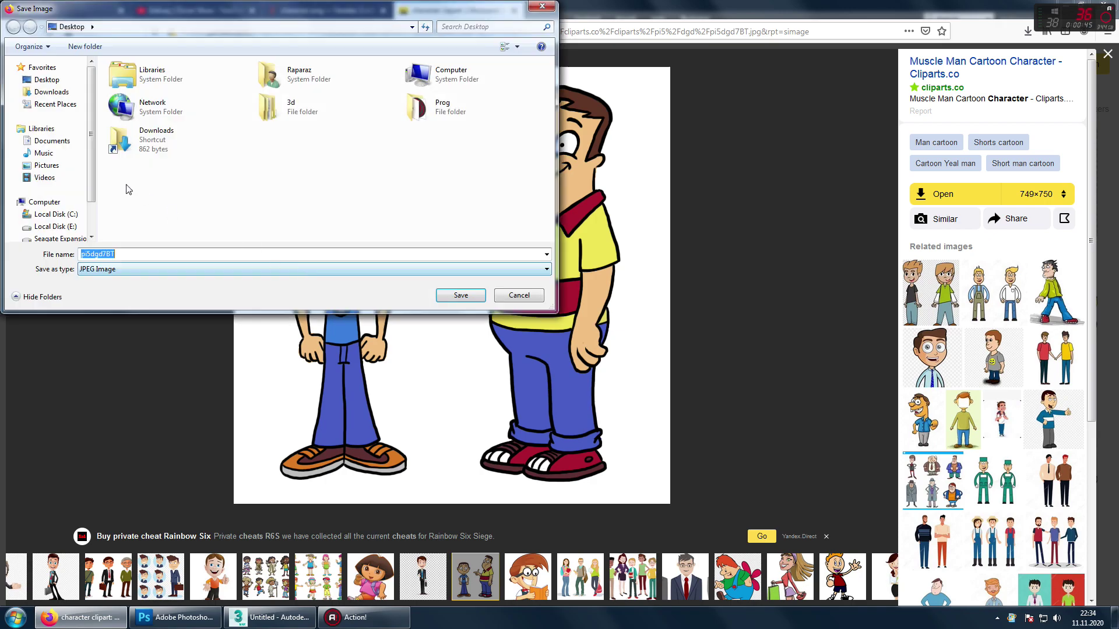
{"action": "left_click", "coordinate": [457, 296]}
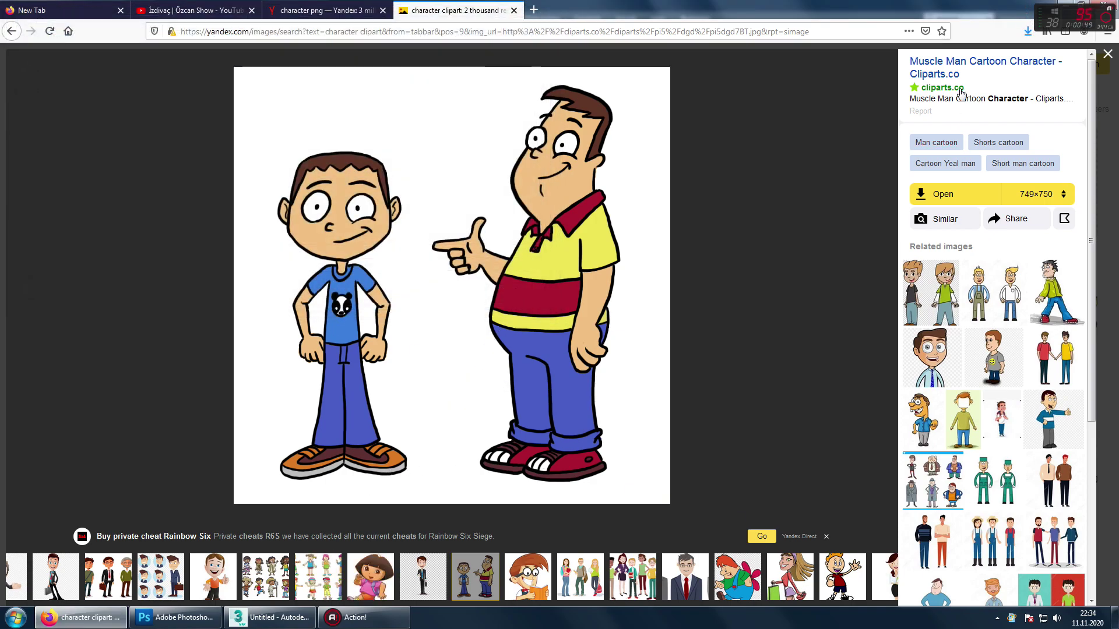
Preview pi5dgd7BT from the Desktop in Photo Viewer, then open it in Photoshop
{"action": "key", "text": "super+d"}
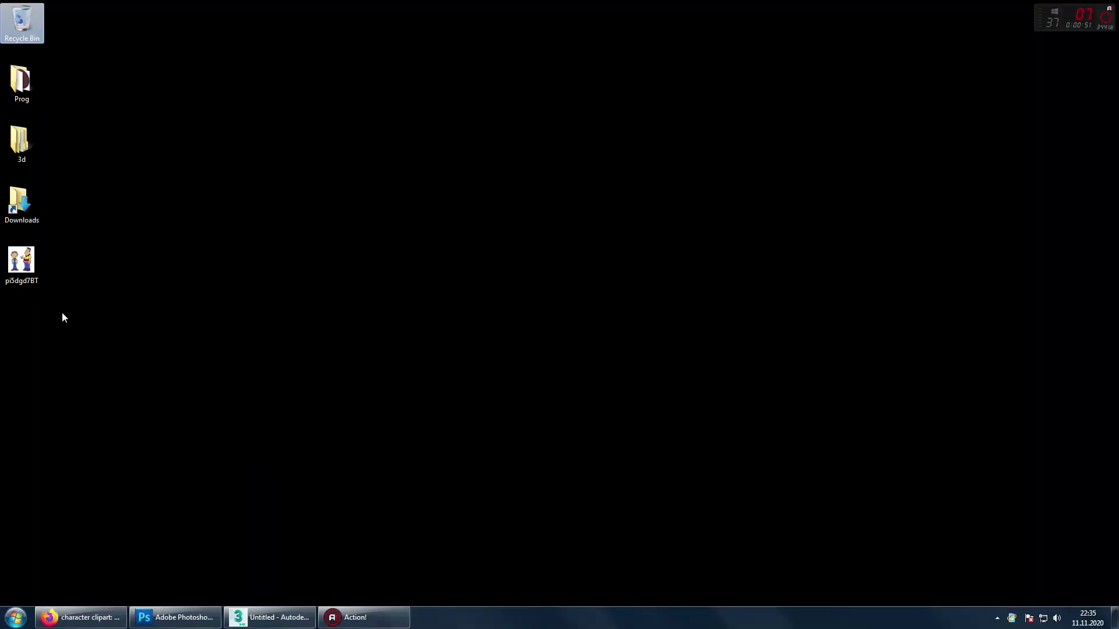
{"action": "double_click", "coordinate": [30, 268]}
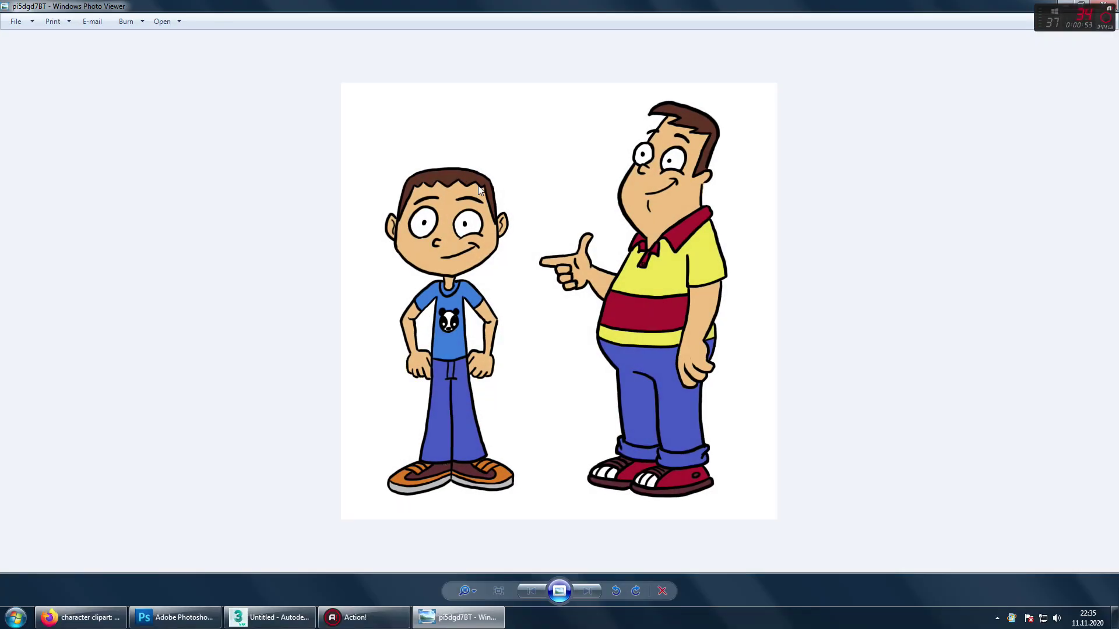
{"action": "left_click", "coordinate": [1108, 7]}
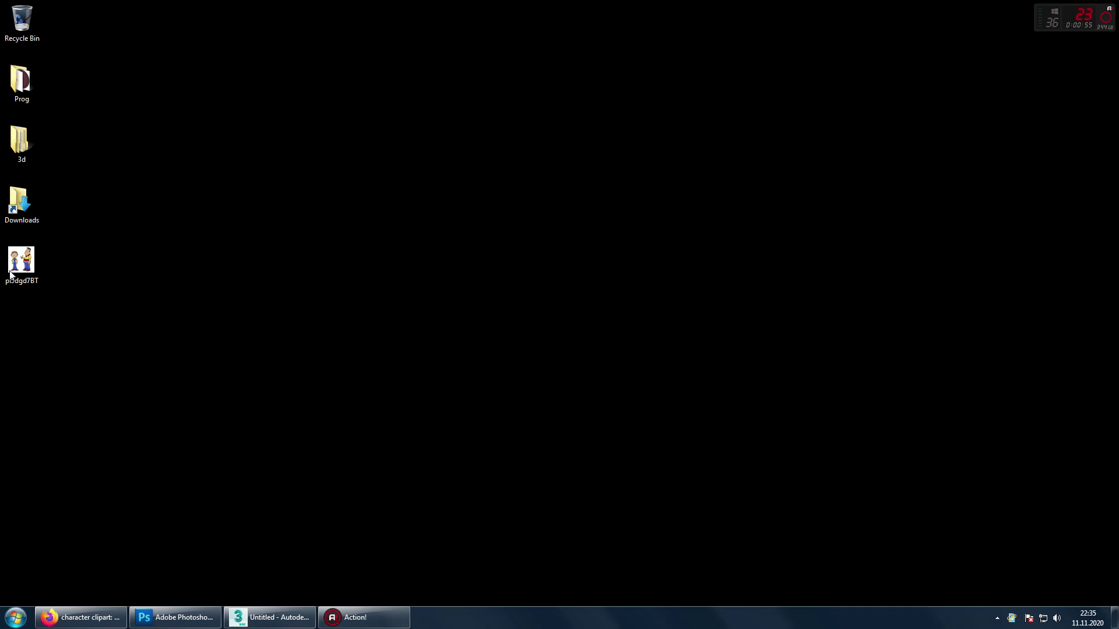
{"action": "mouse_move", "coordinate": [21, 260]}
{"action": "left_mouse_down"}
{"action": "mouse_move", "coordinate": [198, 622]}
{"action": "mouse_move", "coordinate": [443, 302]}
{"action": "left_mouse_up"}
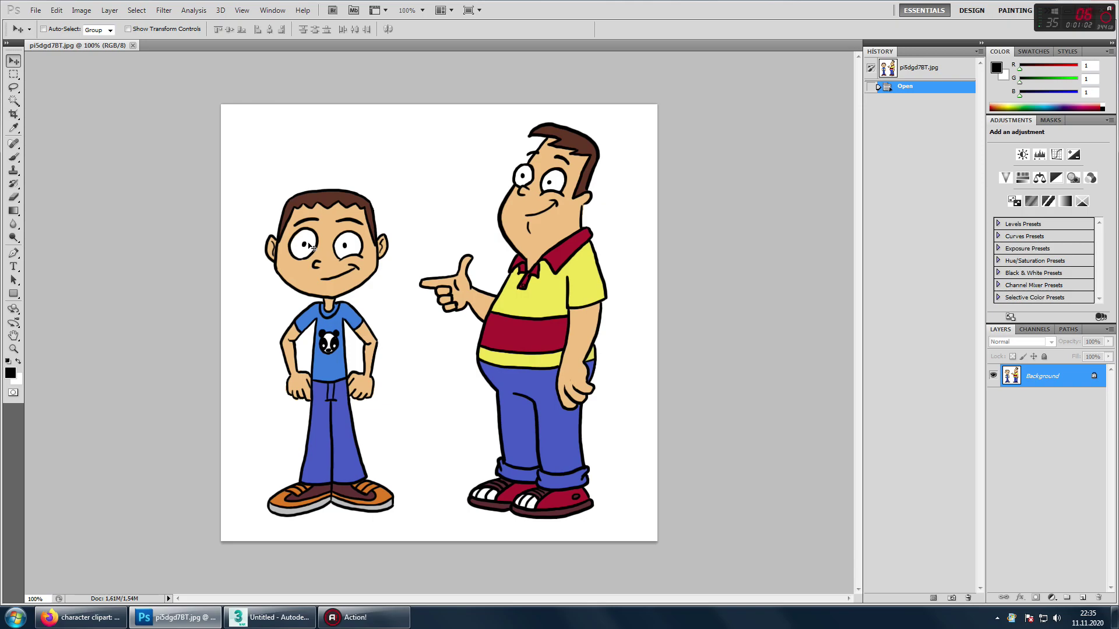
Crop the image to just the left boy in the blue panda T-shirt
{"action": "key", "text": "c"}
{"action": "mouse_move", "coordinate": [409, 179]}
{"action": "left_mouse_down"}
{"action": "mouse_move", "coordinate": [282, 538]}
{"action": "mouse_move", "coordinate": [252, 529]}
{"action": "left_mouse_up"}
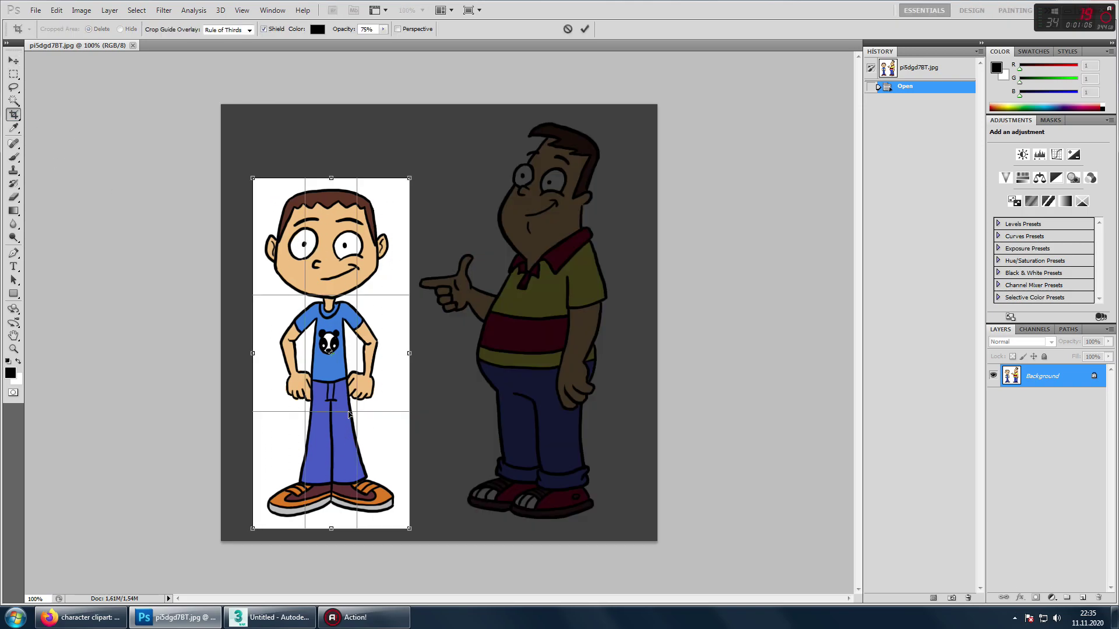
{"action": "key", "text": "Return"}
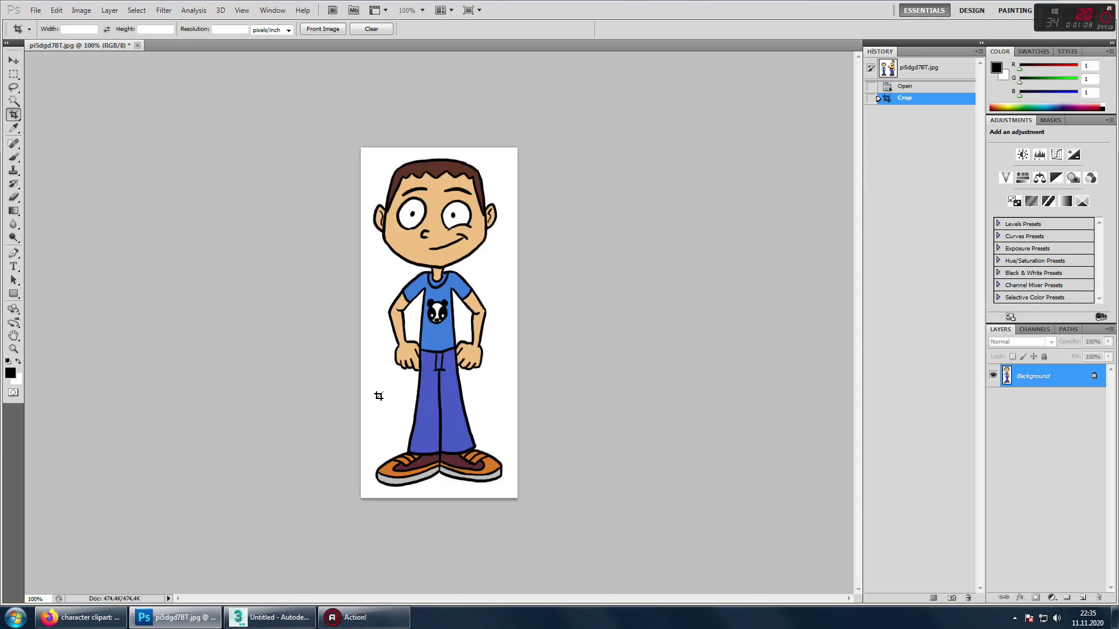
Zoom to 200% on the boy and duplicate the Background layer
{"action": "key", "text": "ctrl+0"}
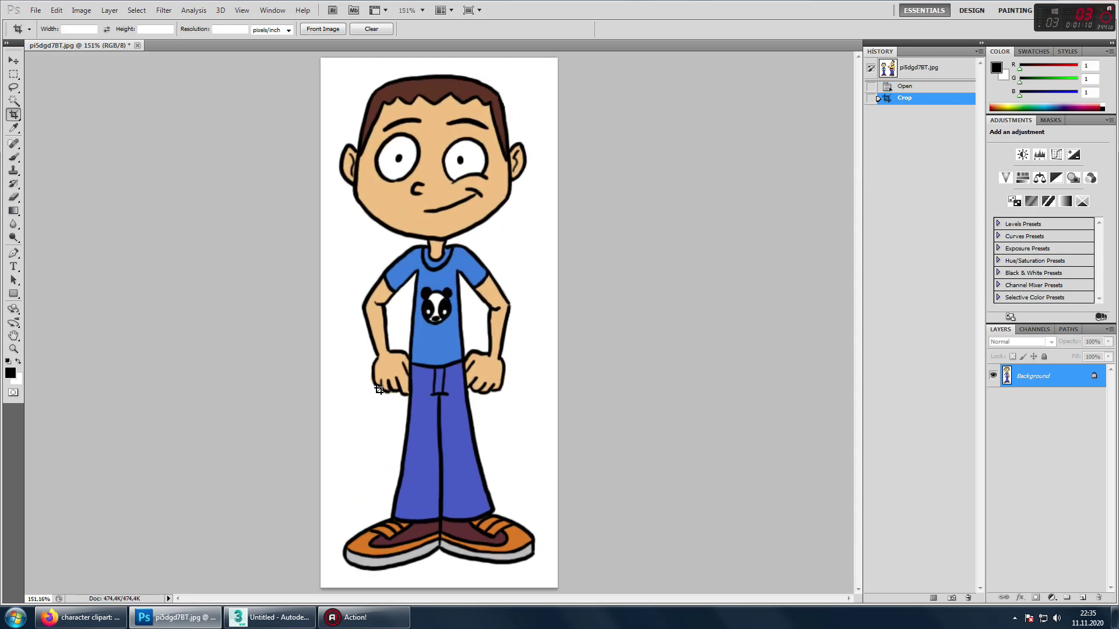
{"action": "left_click", "coordinate": [13, 349]}
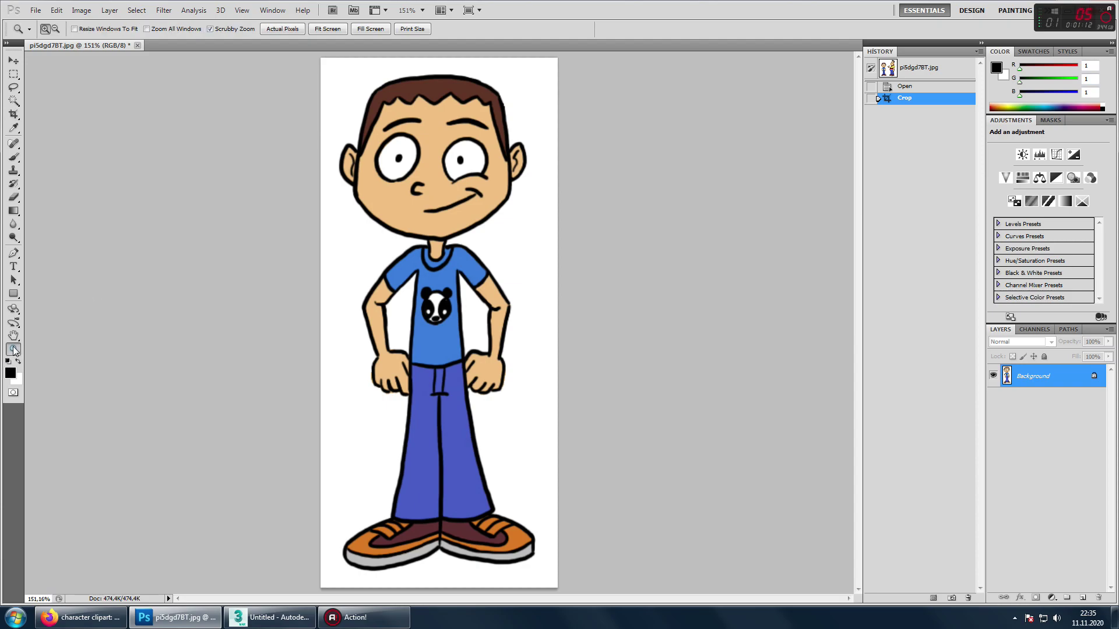
{"action": "left_click_drag", "start_coordinate": [444, 257], "coordinate": [440, 259]}
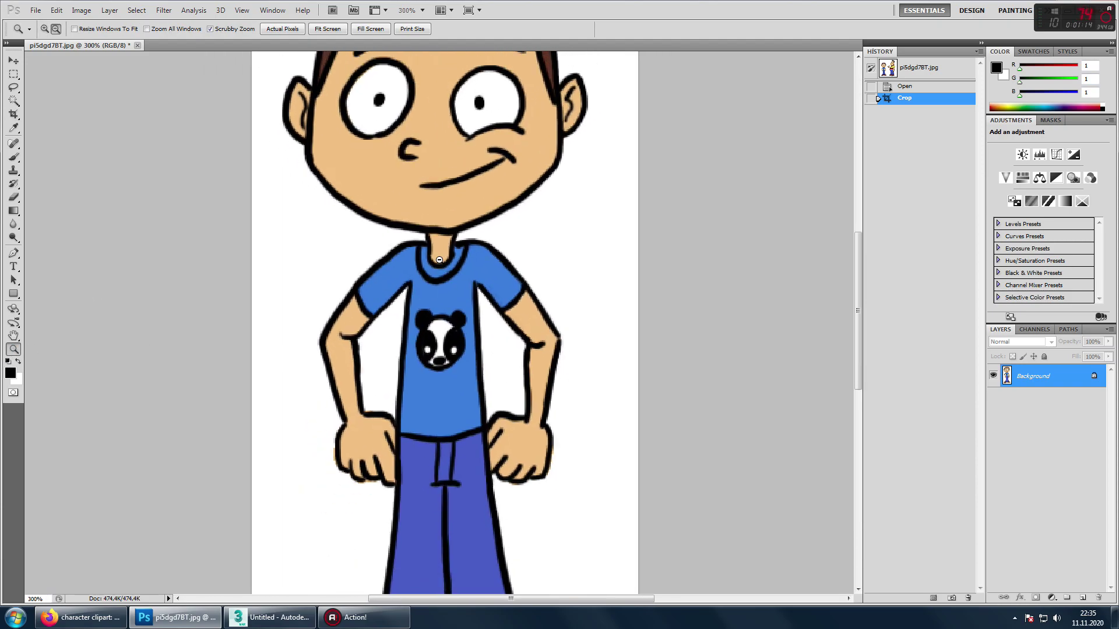
{"action": "left_click", "coordinate": [441, 259]}
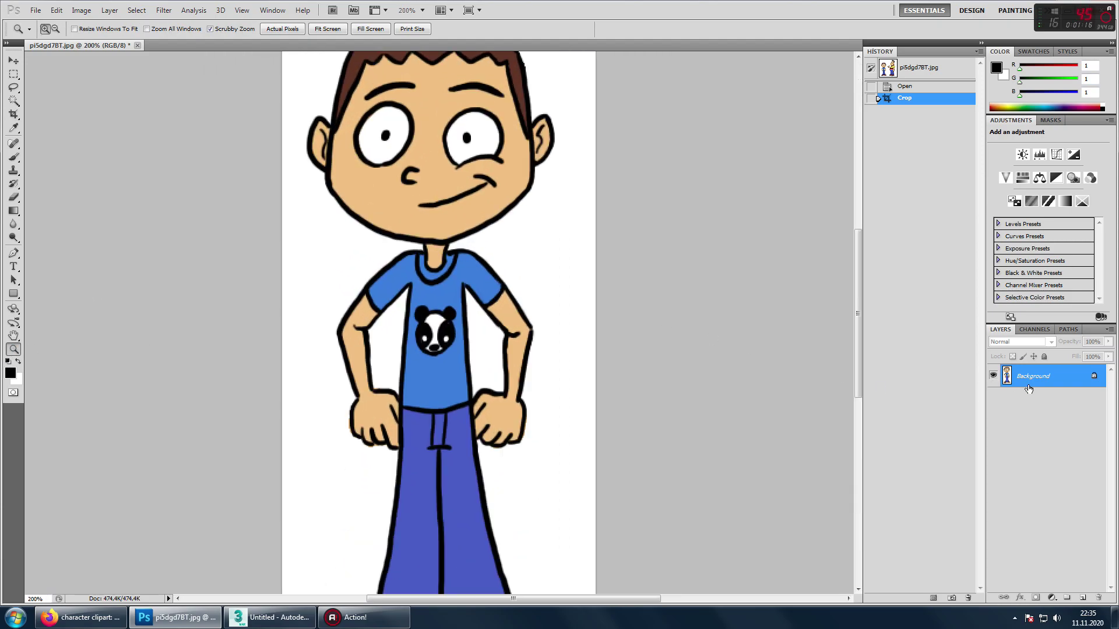
{"action": "left_click_drag", "start_coordinate": [1056, 383], "coordinate": [1086, 599]}
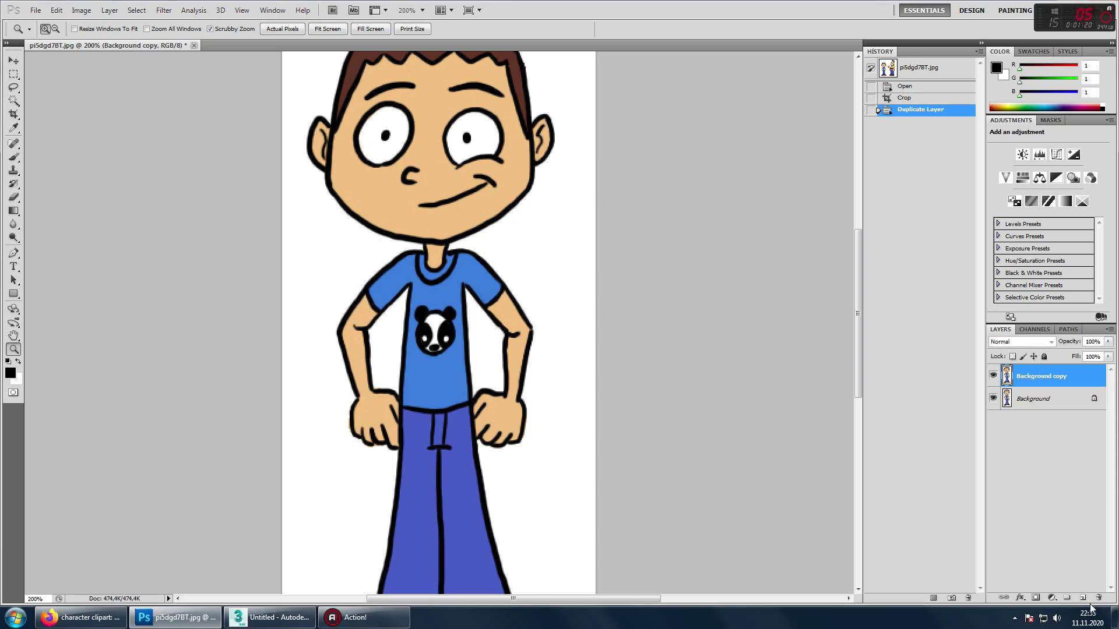
Select the white background and the gaps beside both arms with the Magic Wand
{"action": "scroll", "coordinate": [728, 390], "scroll_direction": "up", "scroll_amount": 3}
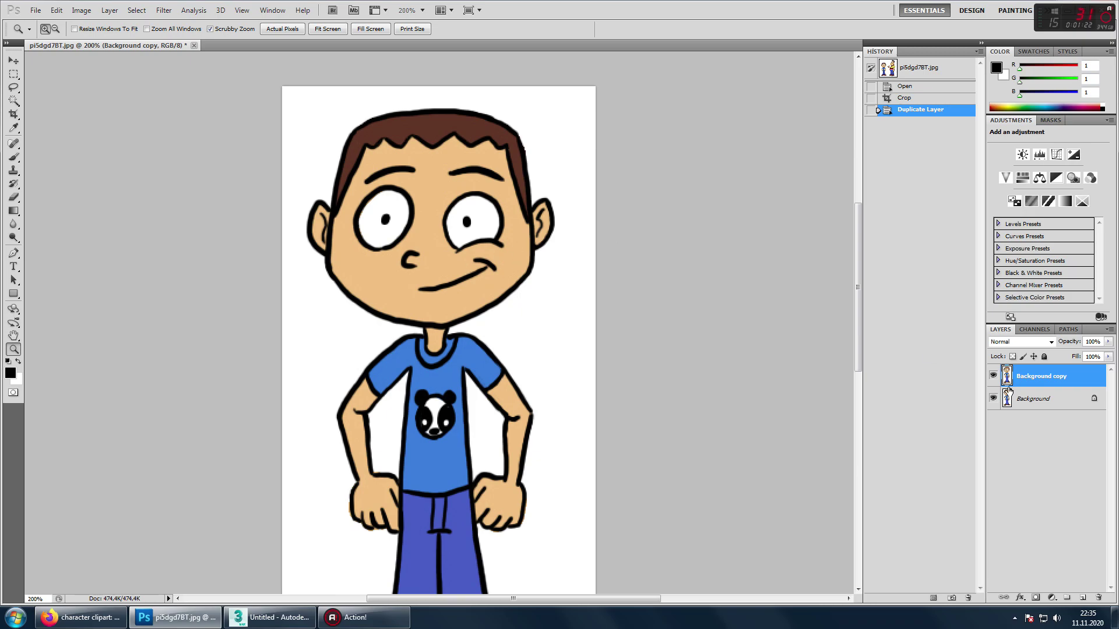
{"action": "scroll", "coordinate": [351, 291], "scroll_direction": "up", "scroll_amount": 1}
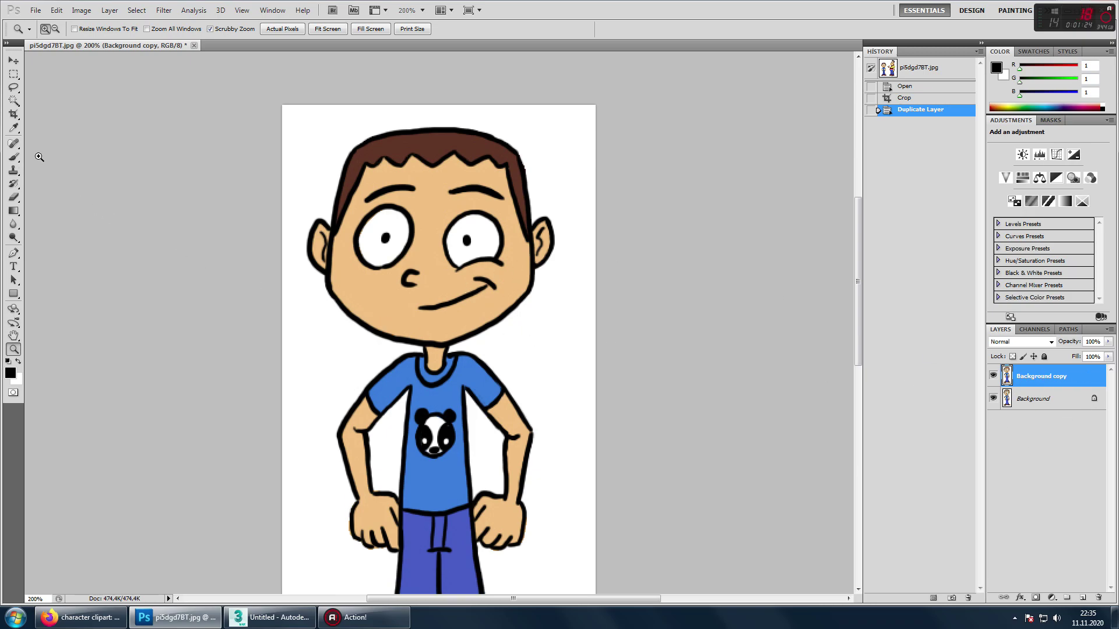
{"action": "left_click_drag", "start_coordinate": [13, 100], "coordinate": [44, 114]}
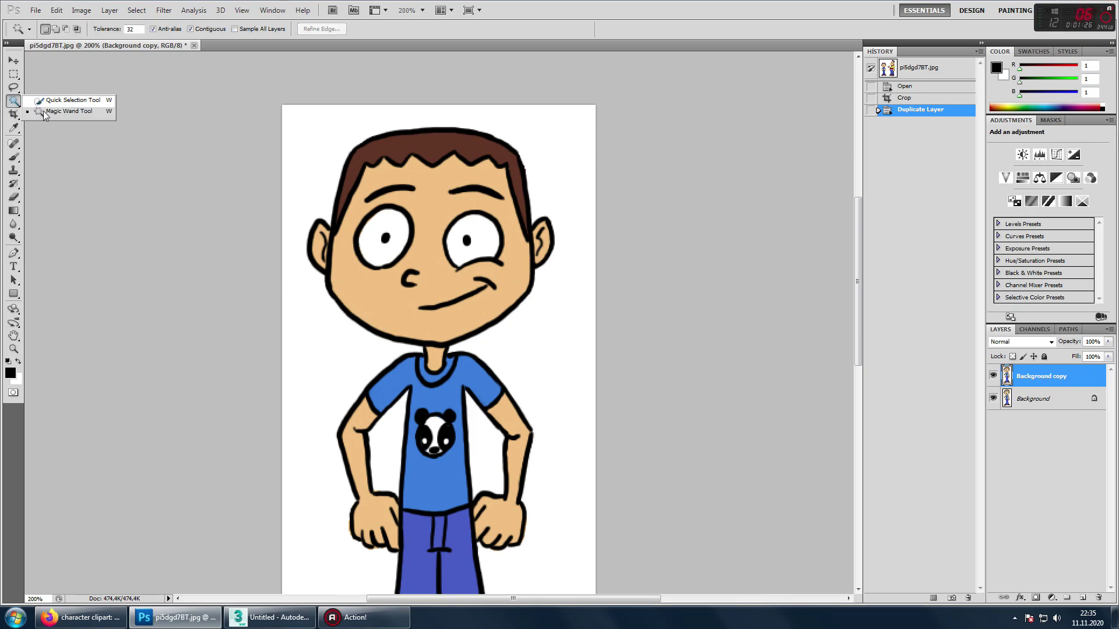
{"action": "left_click", "coordinate": [44, 114]}
{"action": "left_click", "coordinate": [310, 174]}
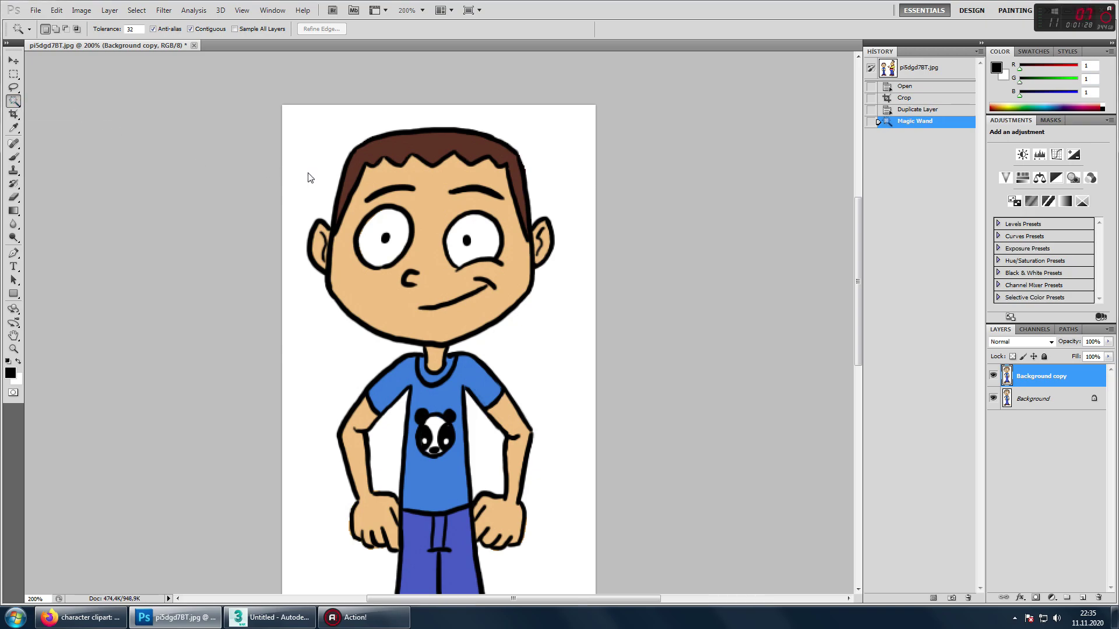
{"action": "scroll", "coordinate": [310, 175], "scroll_direction": "down", "scroll_amount": 3}
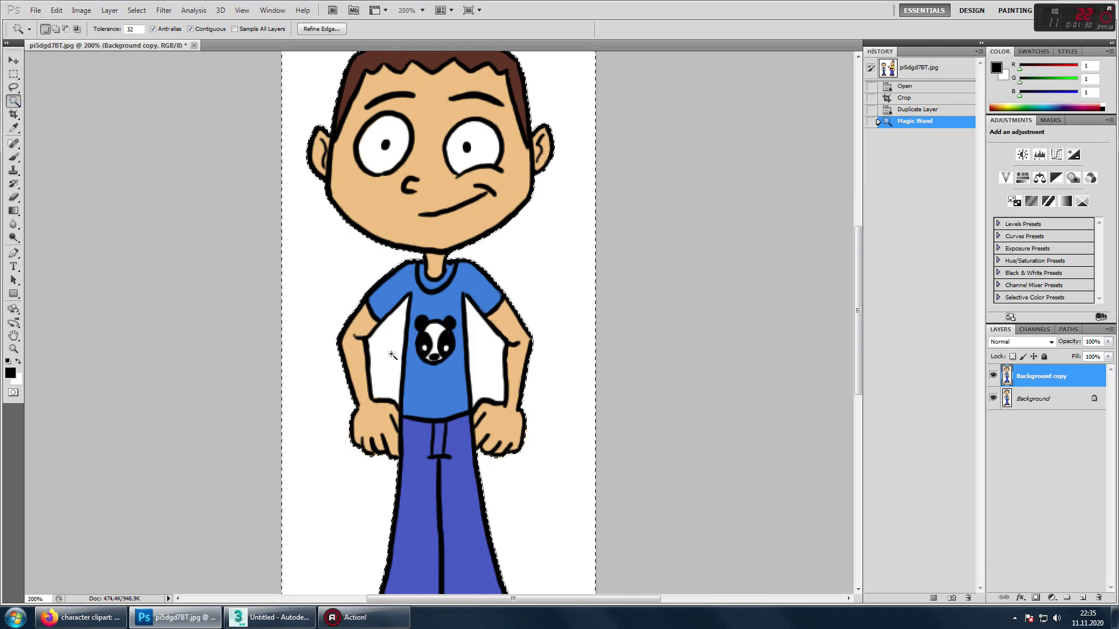
{"action": "scroll", "coordinate": [489, 365], "scroll_direction": "down", "scroll_amount": 2}
{"action": "scroll", "coordinate": [466, 373], "scroll_direction": "down", "scroll_amount": 1}
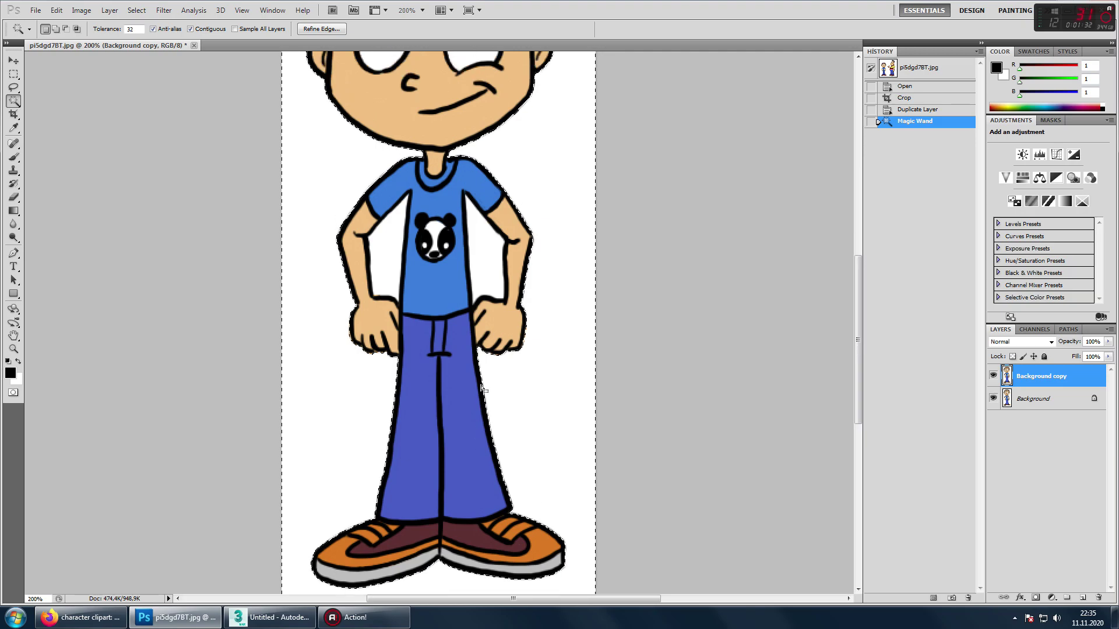
{"action": "scroll", "coordinate": [444, 381], "scroll_direction": "up", "scroll_amount": 1}
{"action": "scroll", "coordinate": [444, 381], "scroll_direction": "down", "scroll_amount": 1}
{"action": "scroll", "coordinate": [431, 378], "scroll_direction": "up", "scroll_amount": 3}
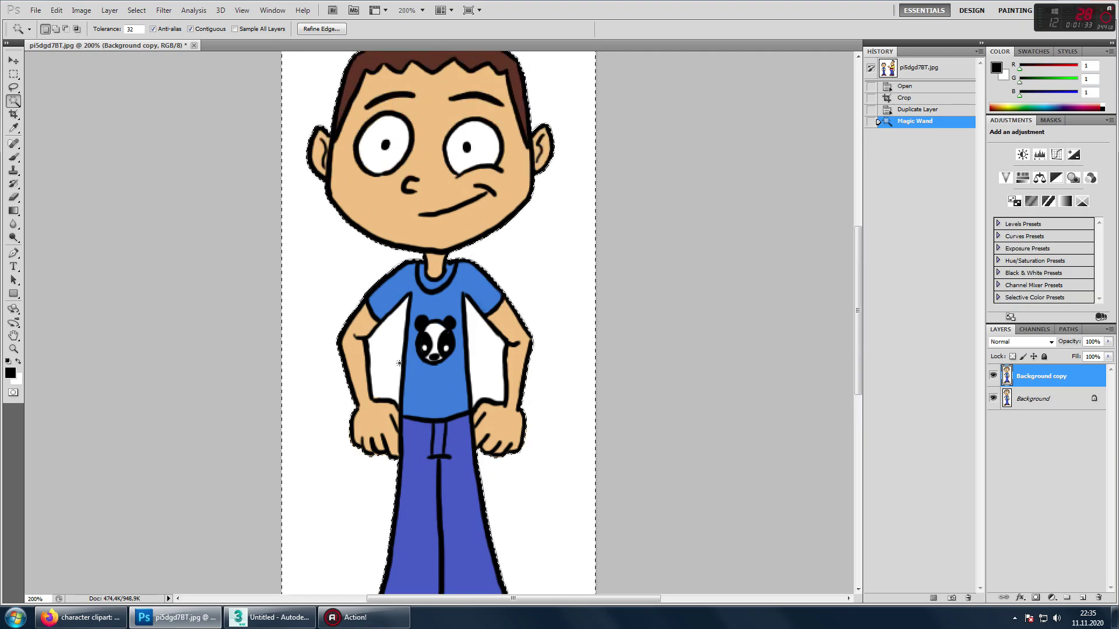
{"action": "key", "text": "shift"}
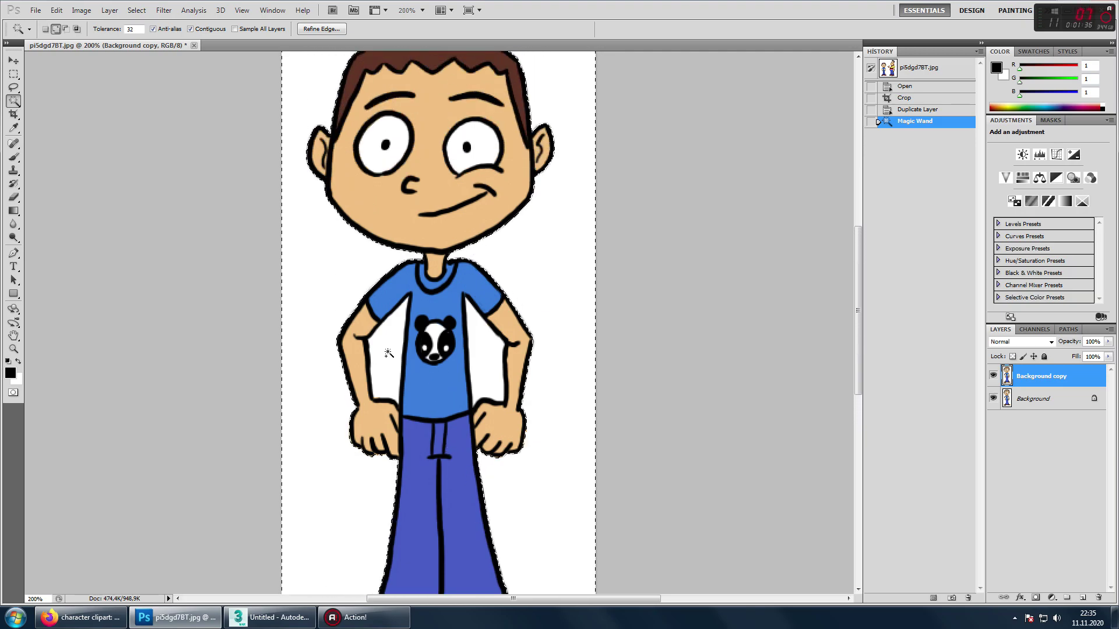
{"action": "left_click", "coordinate": [388, 352], "text": "shift"}
{"action": "left_click", "coordinate": [482, 355], "text": "shift"}
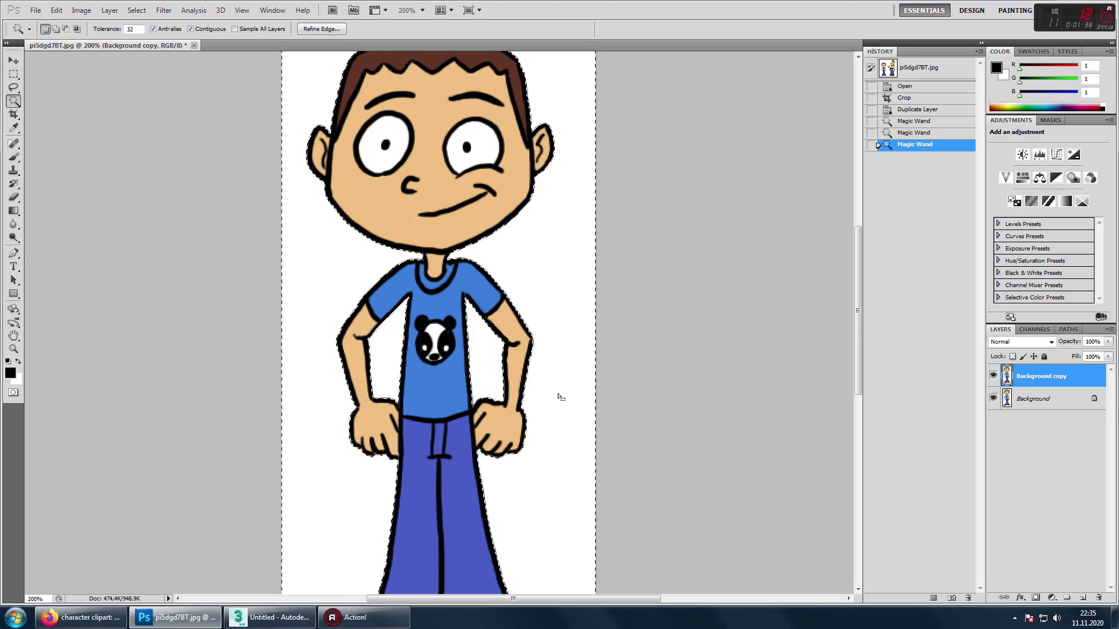
Delete the selected white, hide the Background layer, deselect, and zoom out
{"action": "key", "text": "Delete"}
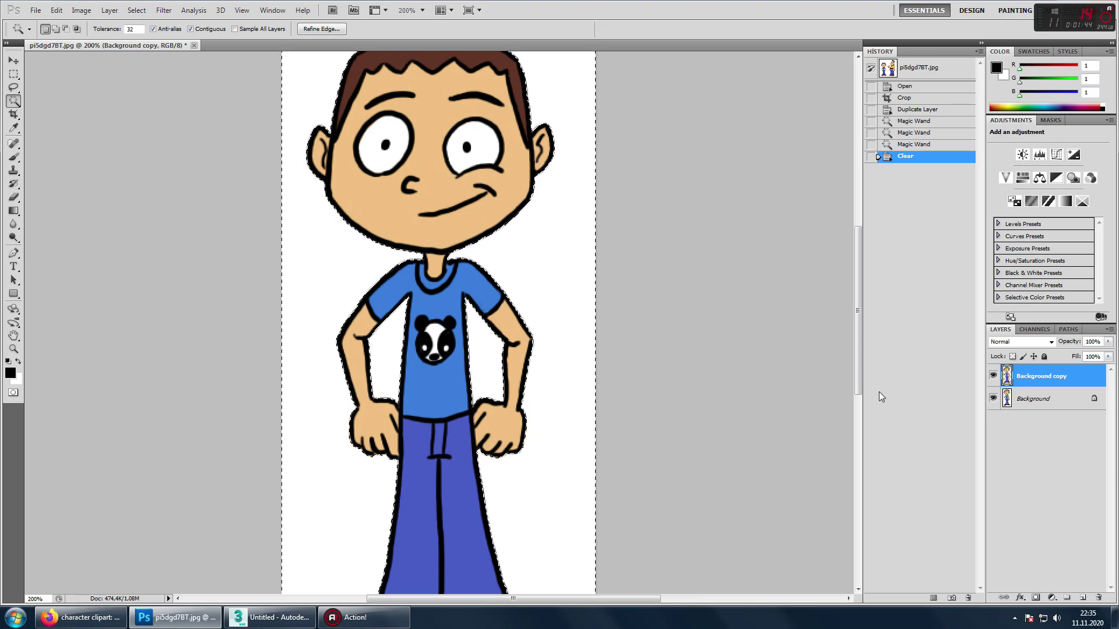
{"action": "left_click", "coordinate": [992, 398]}
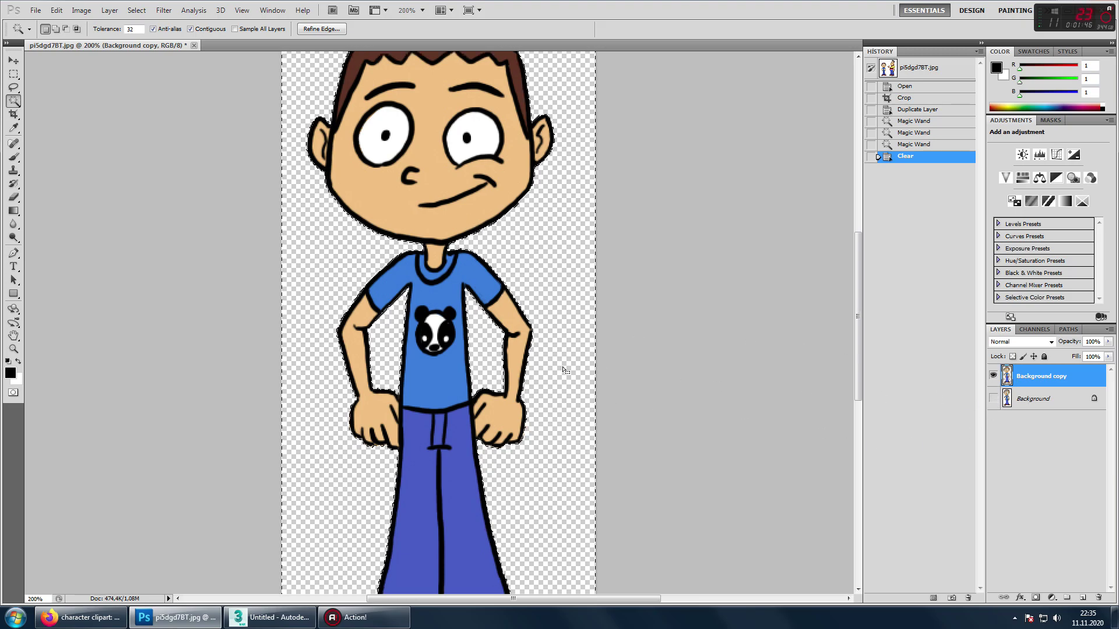
{"action": "scroll", "coordinate": [563, 370], "scroll_direction": "up", "scroll_amount": 1}
{"action": "scroll", "coordinate": [525, 365], "scroll_direction": "up", "scroll_amount": 1}
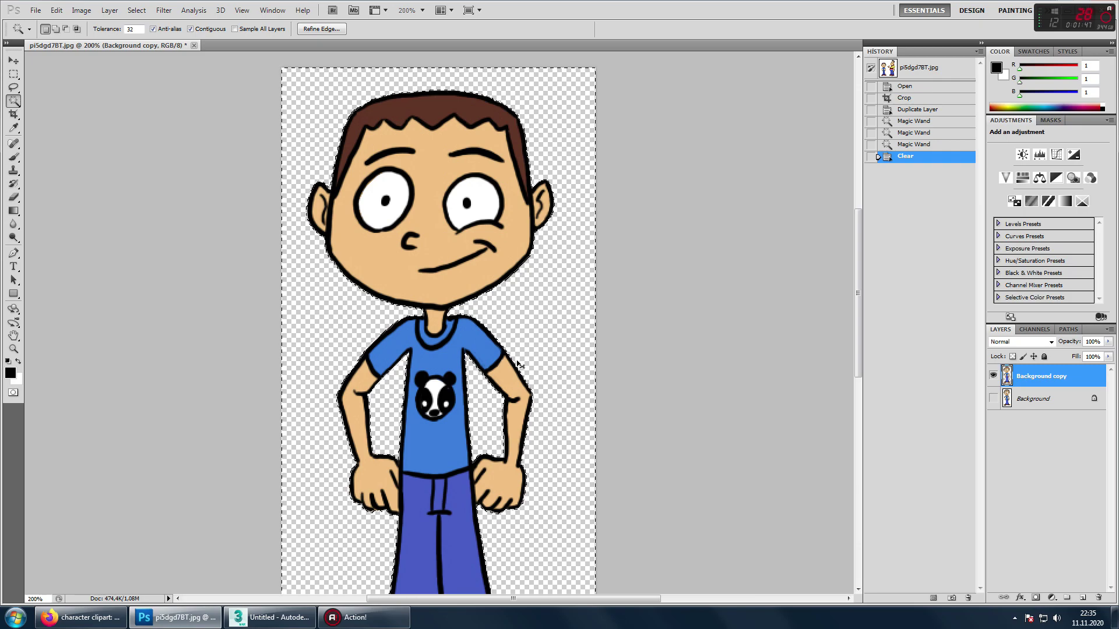
{"action": "key", "text": "ctrl+d"}
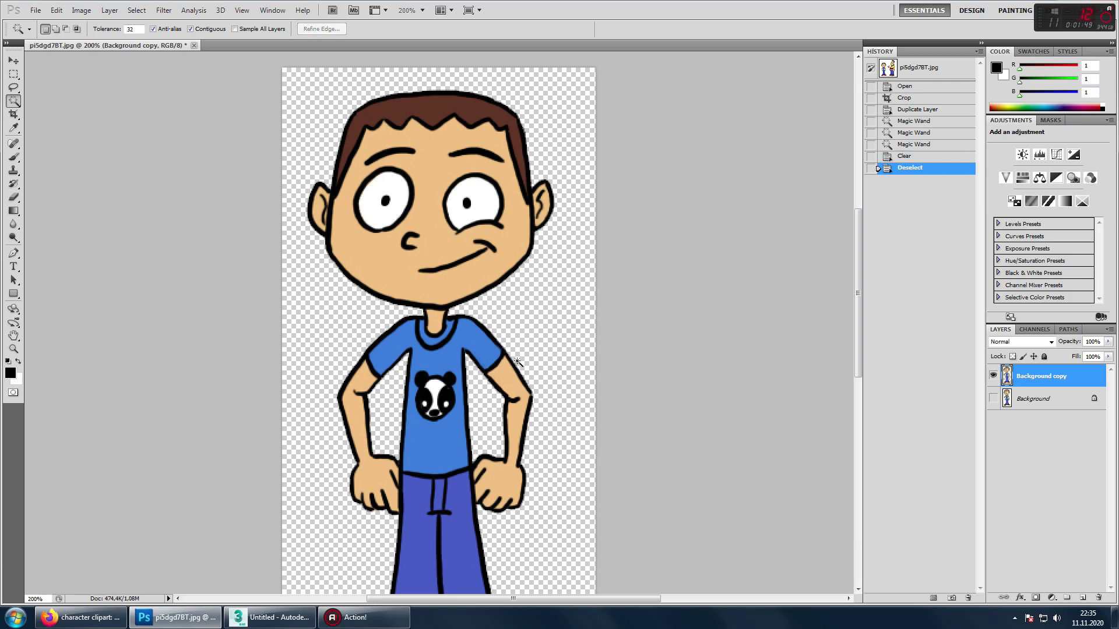
{"action": "key", "text": "ctrl+minus"}
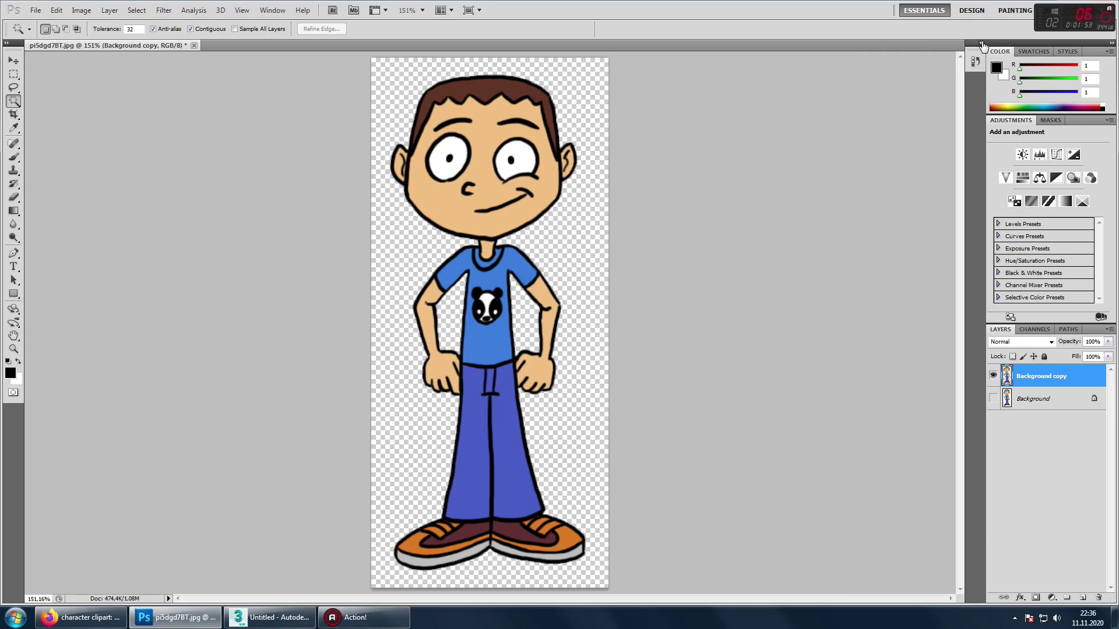
Zoom to 300% on the boy's face and duplicate the cut-out layer as Background copy 2
{"action": "left_click", "coordinate": [271, 10]}
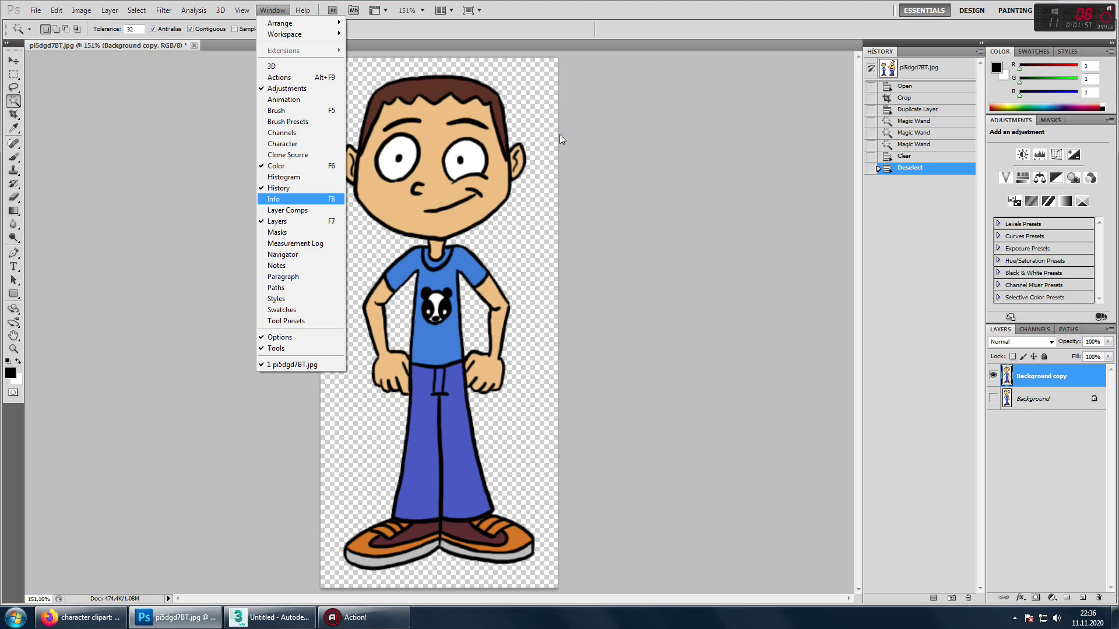
{"action": "left_click", "coordinate": [568, 38]}
{"action": "key", "text": "z"}
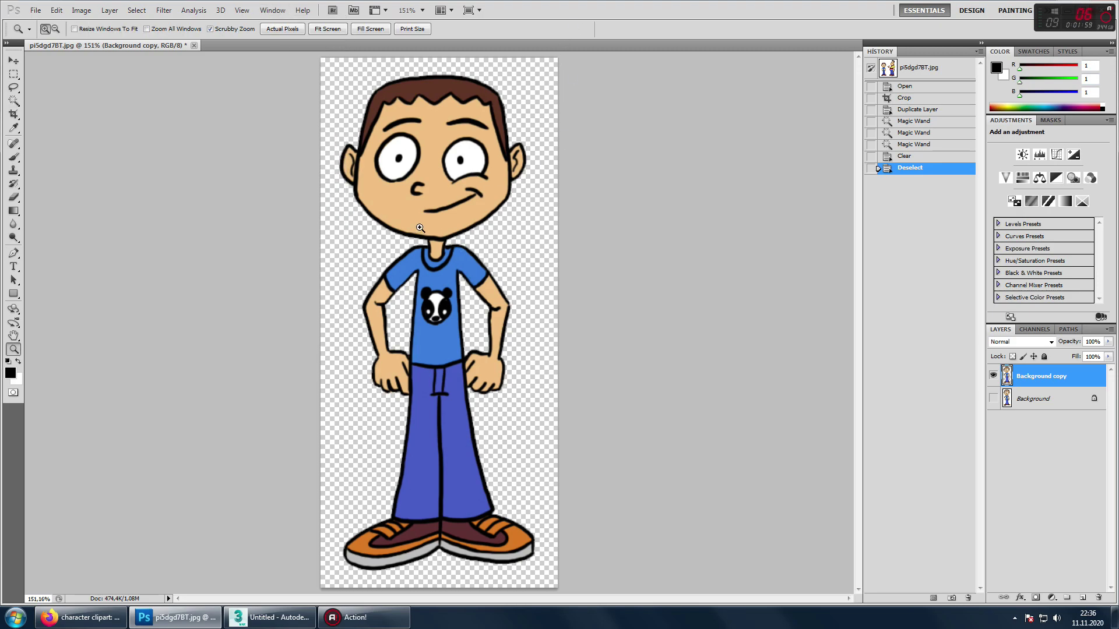
{"action": "left_click", "coordinate": [439, 235]}
{"action": "left_click_drag", "start_coordinate": [439, 235], "coordinate": [525, 307]}
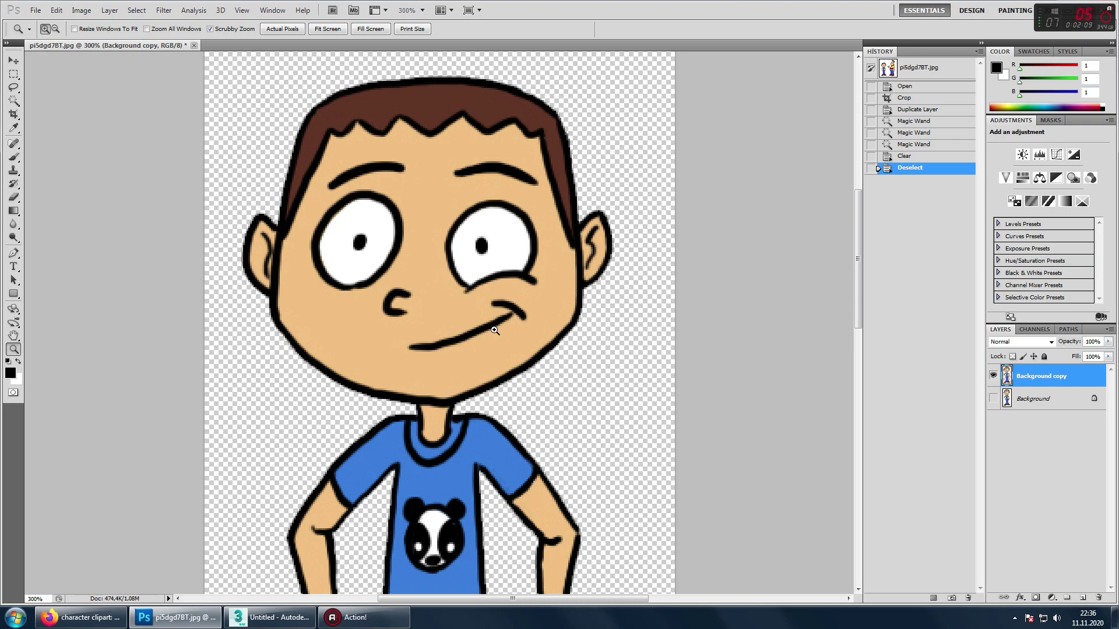
{"action": "scroll", "coordinate": [517, 321], "scroll_direction": "up", "scroll_amount": 2}
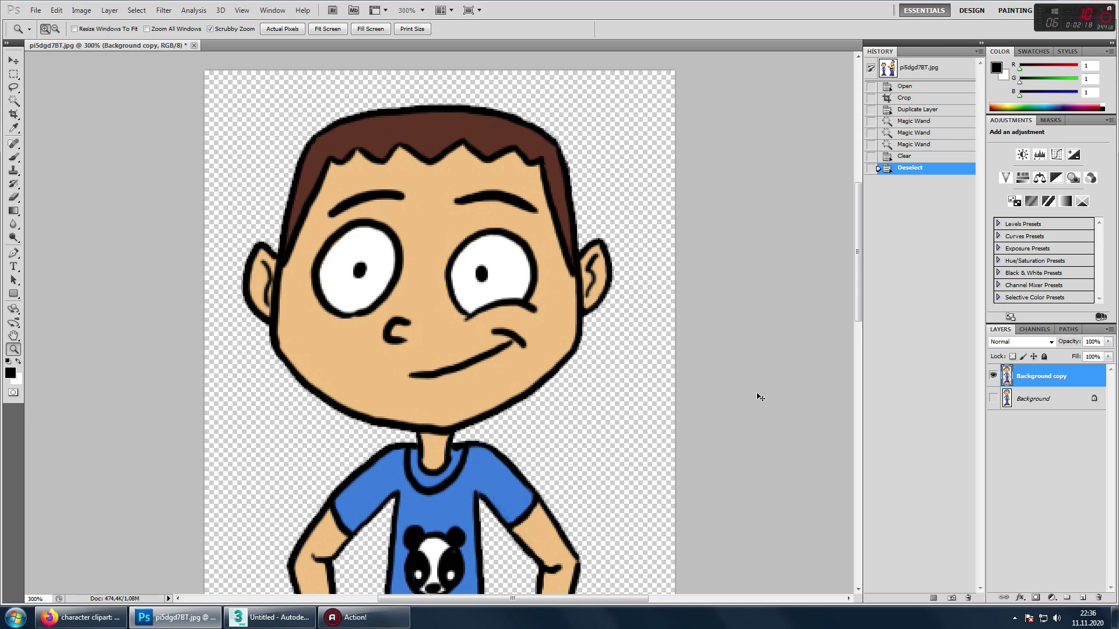
{"action": "key", "text": "ctrl+j"}
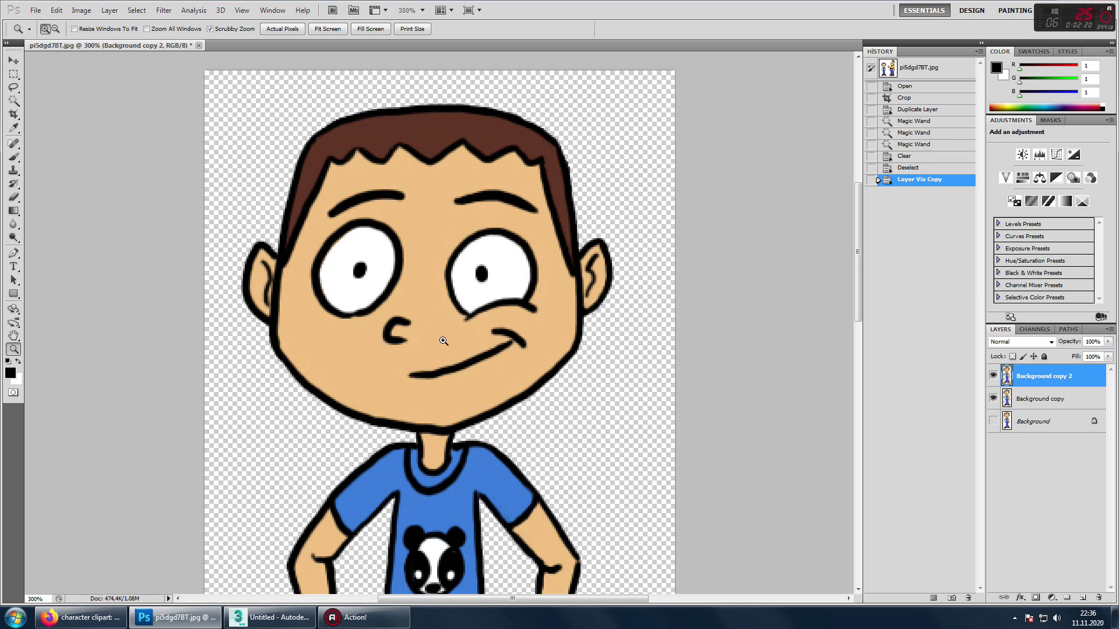
Paint over the boy's smile with sampled skin colour using a 23 px brush
{"action": "key", "text": "b"}
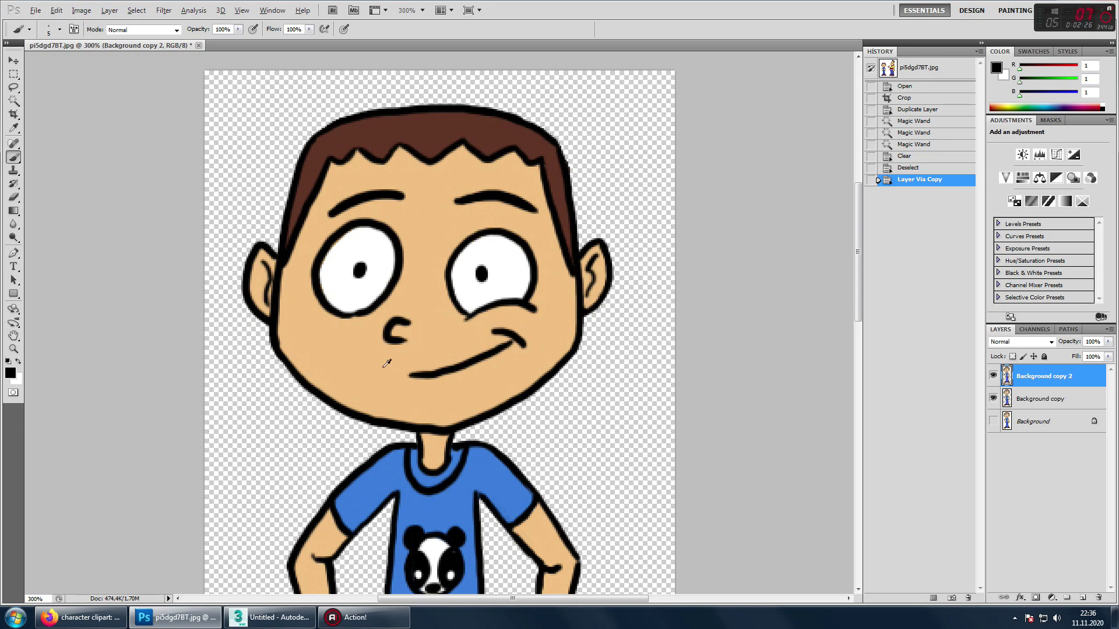
{"action": "left_click", "coordinate": [368, 372], "text": "alt"}
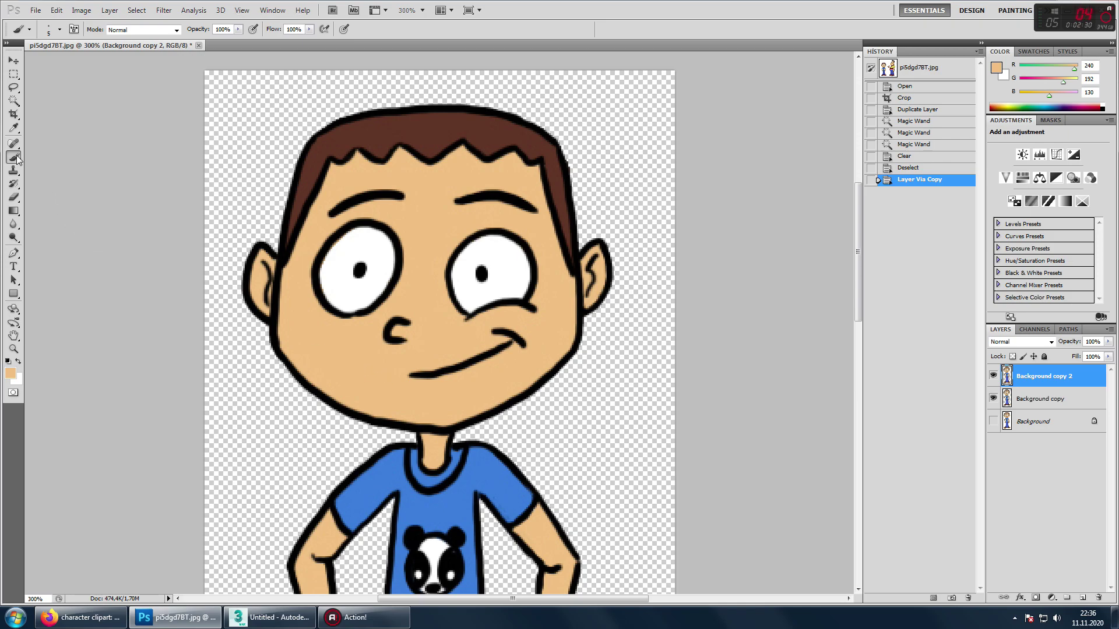
{"action": "right_click", "coordinate": [373, 343]}
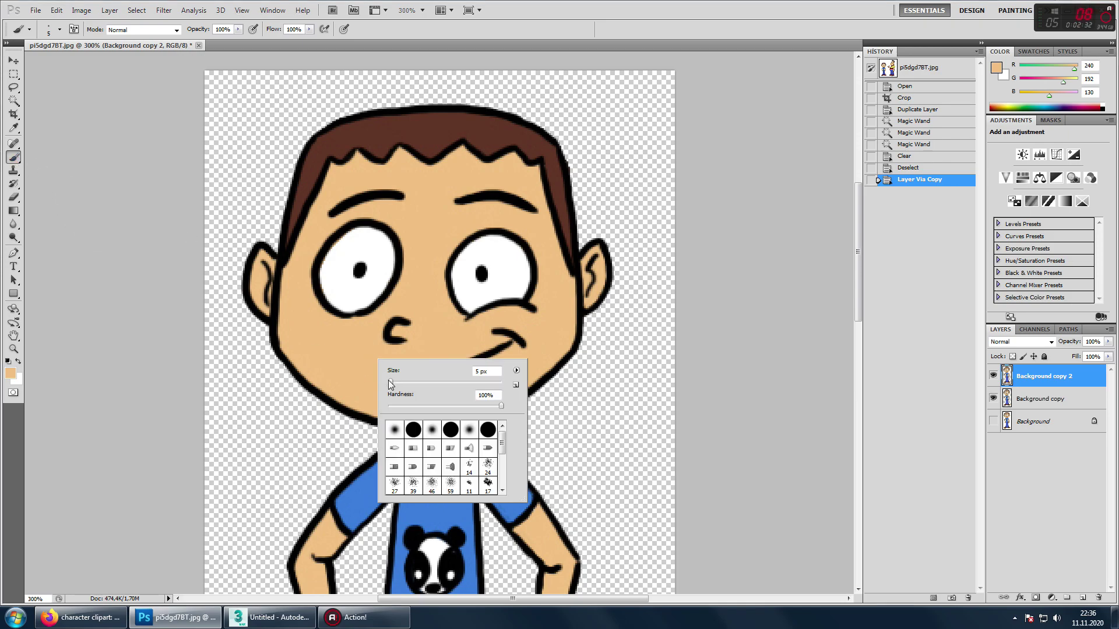
{"action": "left_click_drag", "start_coordinate": [389, 382], "coordinate": [401, 381]}
{"action": "key", "text": "Return"}
{"action": "left_click_drag", "start_coordinate": [513, 332], "coordinate": [408, 379]}
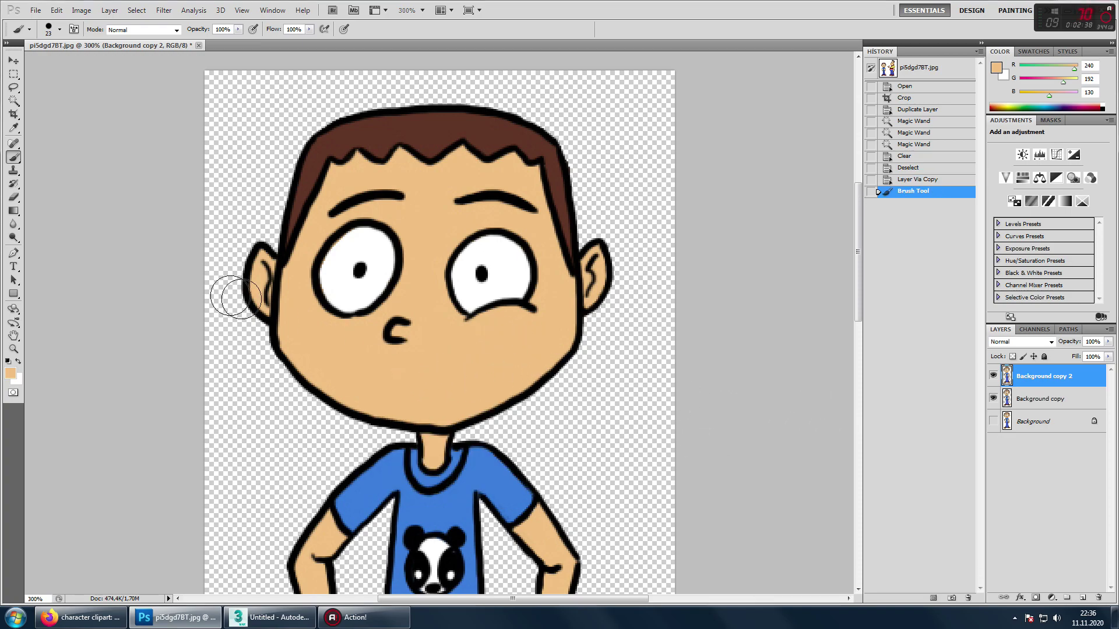
Draw a short straight black mouth line with an 8 px brush
{"action": "right_click", "coordinate": [376, 336]}
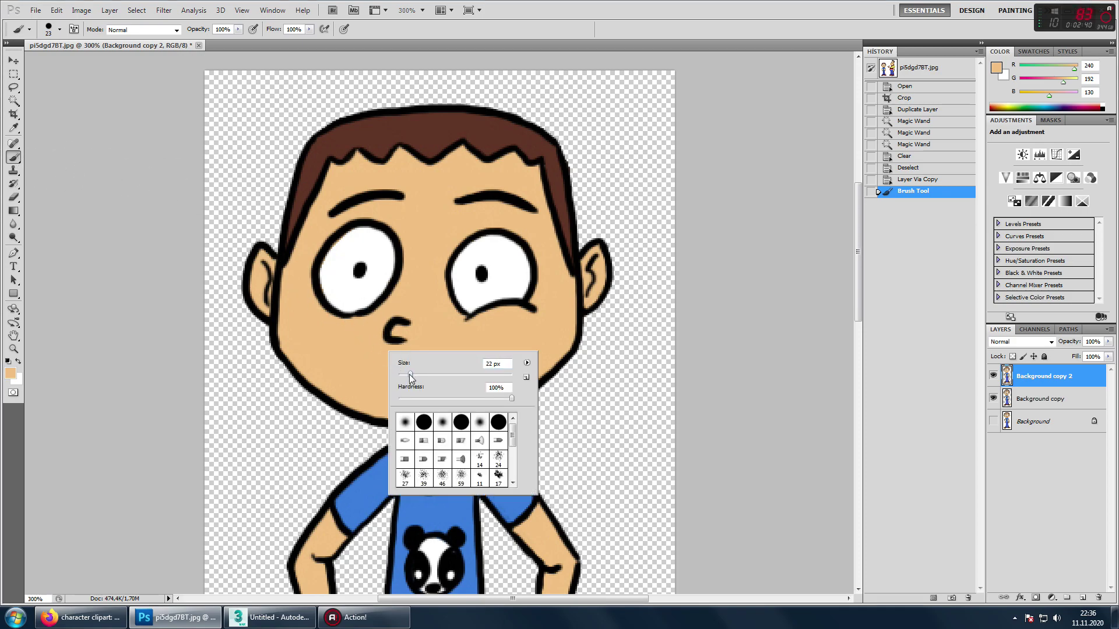
{"action": "left_click_drag", "start_coordinate": [412, 376], "coordinate": [402, 378]}
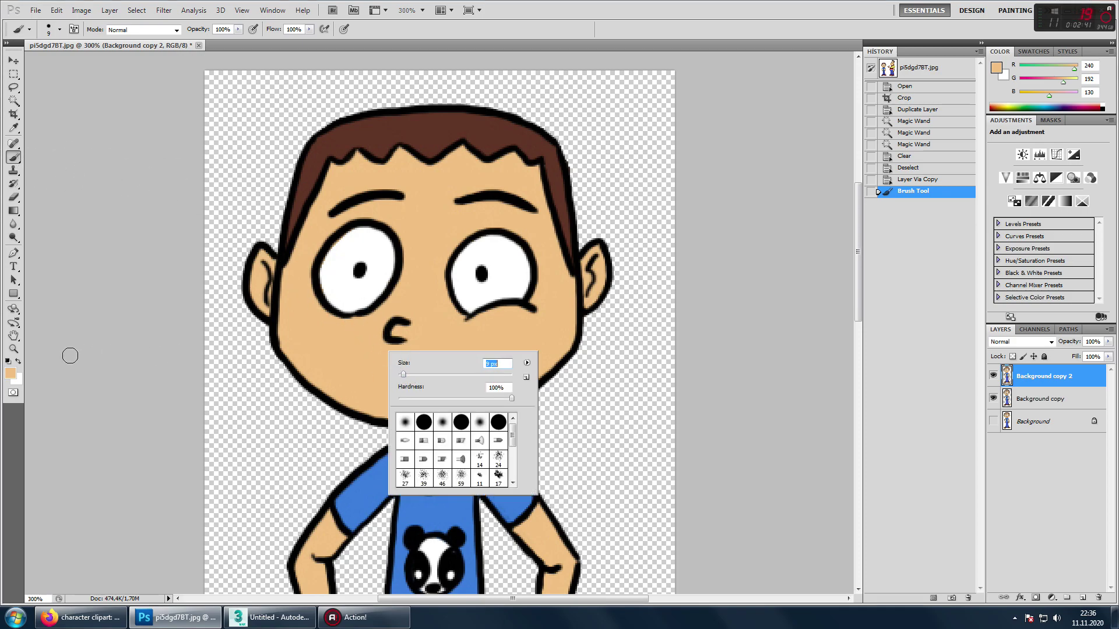
{"action": "left_click", "coordinate": [8, 362]}
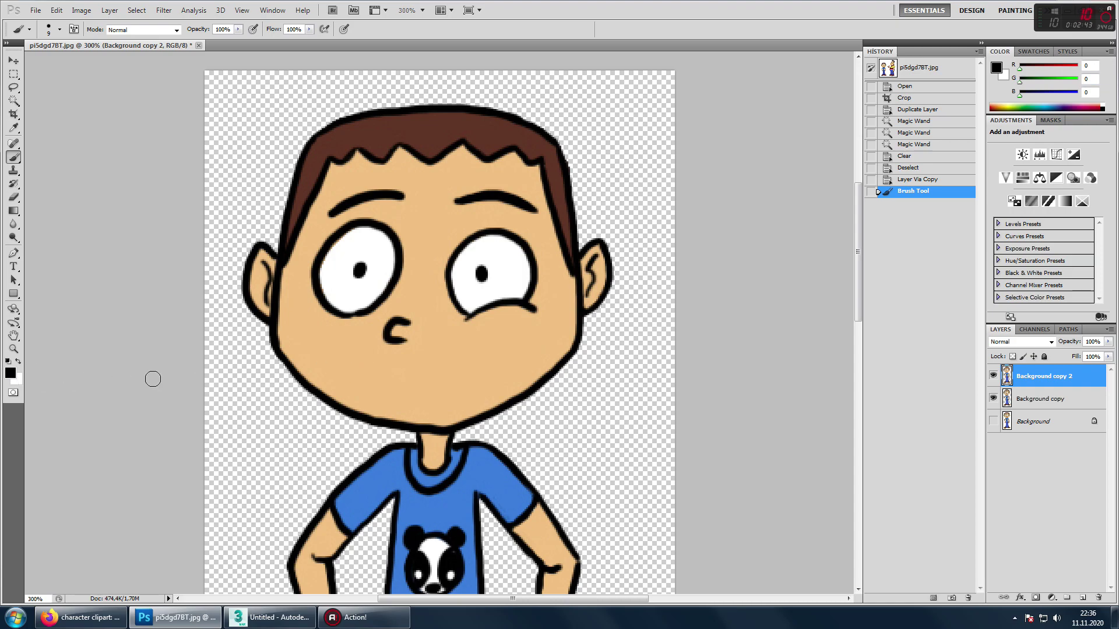
{"action": "right_click", "coordinate": [414, 381]}
{"action": "left_click_drag", "start_coordinate": [434, 400], "coordinate": [433, 401]}
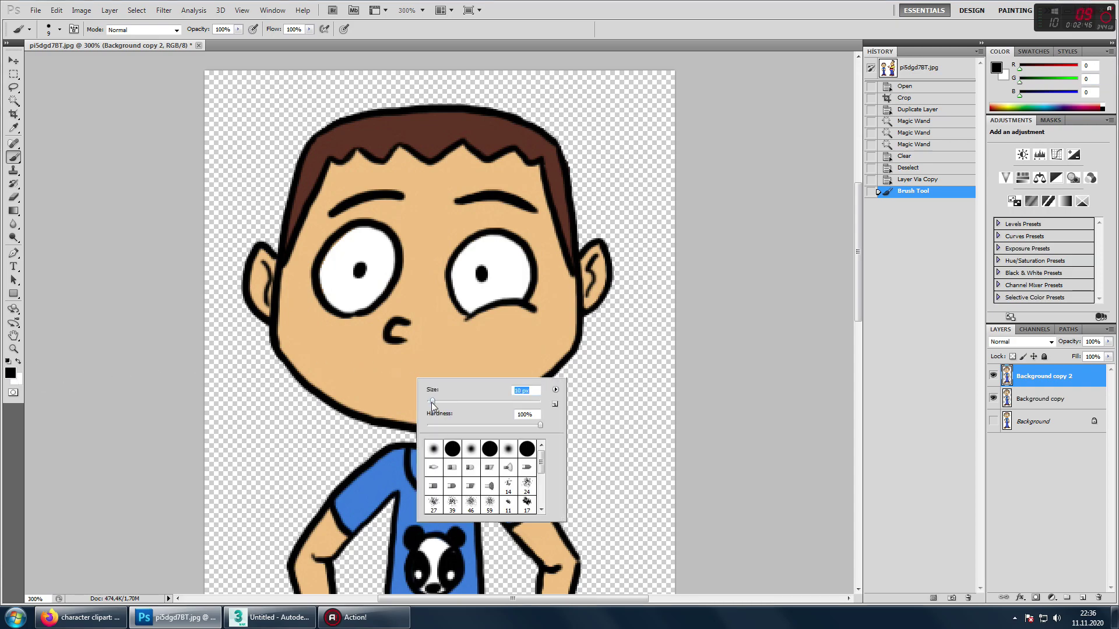
{"action": "left_click", "coordinate": [389, 380]}
{"action": "left_click", "coordinate": [454, 382], "text": "shift"}
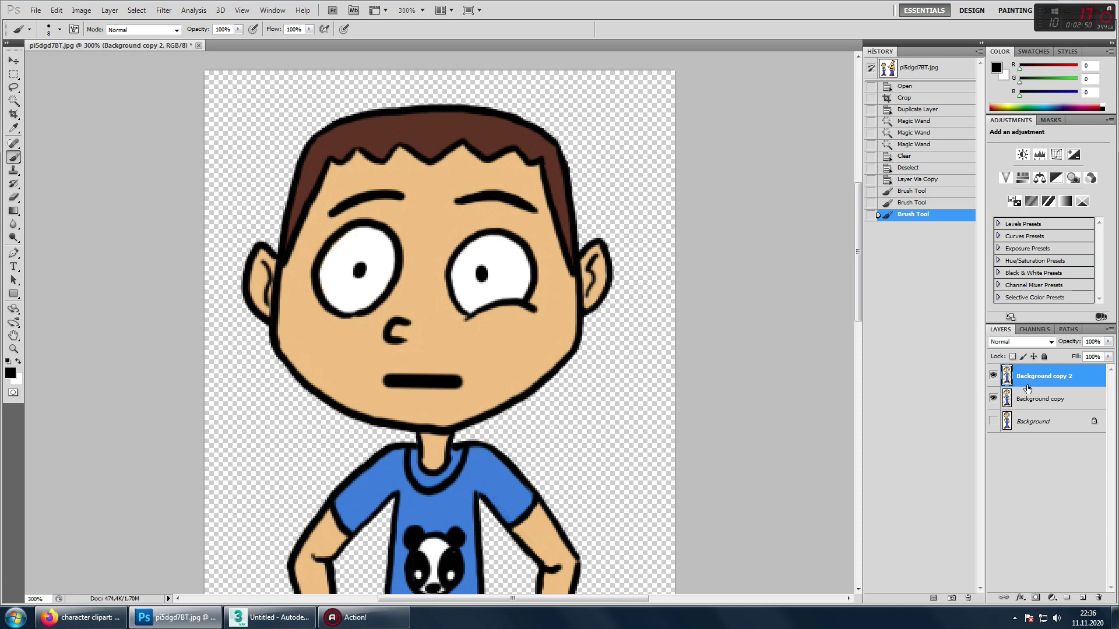
Repaint the mouth area in skin tone with a 25 px brush
{"action": "left_click", "coordinate": [1082, 598]}
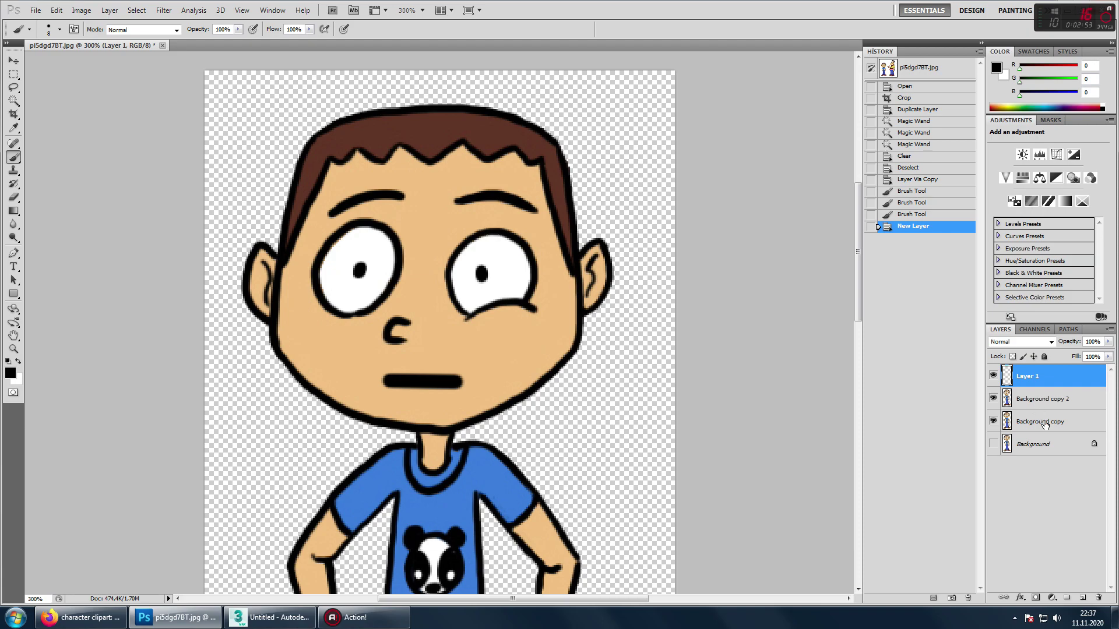
{"action": "key", "text": "ctrl+z"}
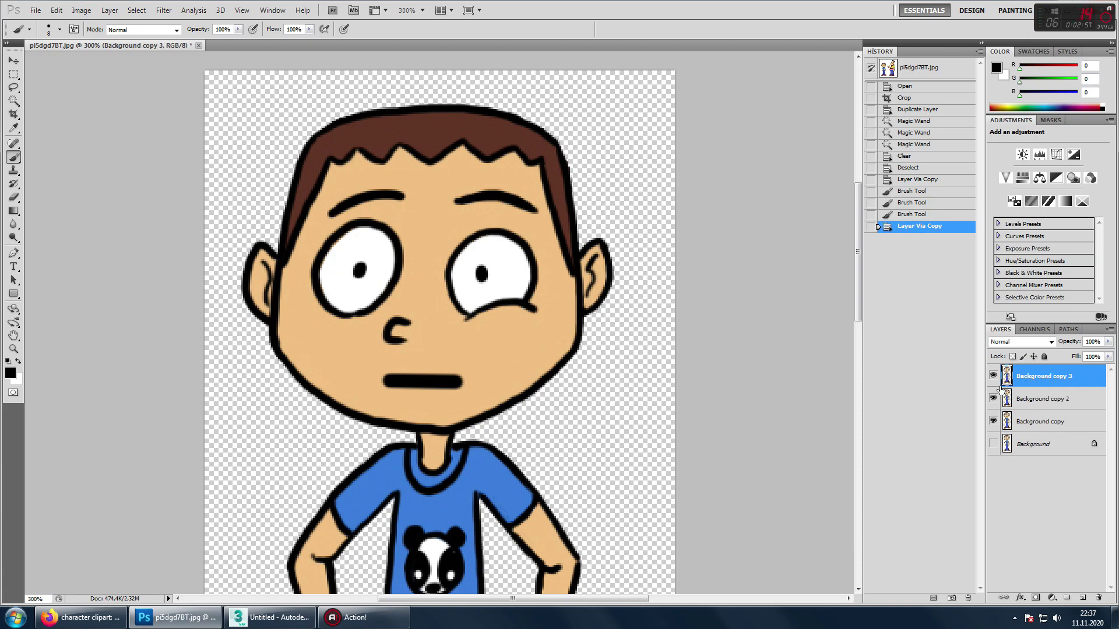
{"action": "left_click", "coordinate": [483, 357], "text": "alt"}
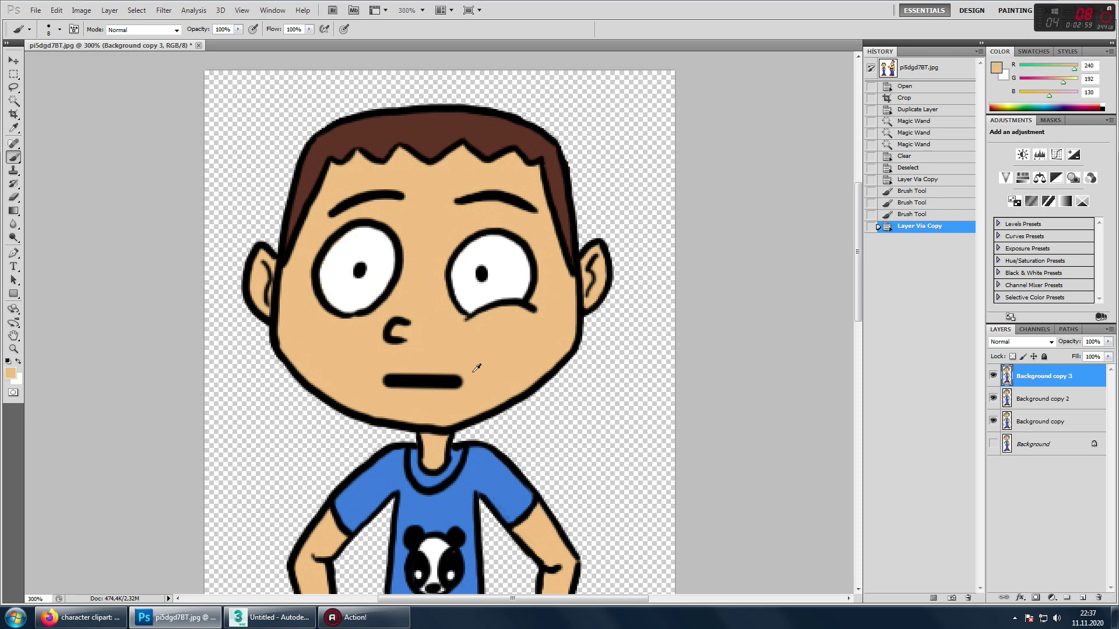
{"action": "right_click_drag", "start_coordinate": [458, 368], "coordinate": [465, 377], "text": "alt"}
{"action": "left_click_drag", "start_coordinate": [465, 377], "coordinate": [387, 377]}
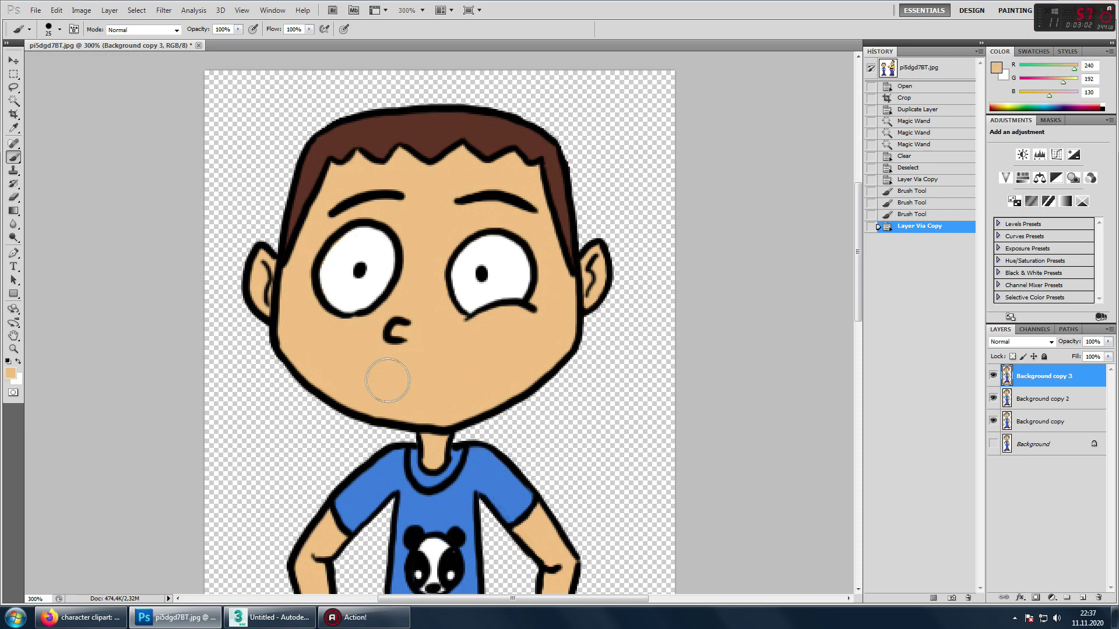
Draw a rectangle over the mouth, fill it black, and rasterize the Shape 1 layer
{"action": "left_click", "coordinate": [14, 295]}
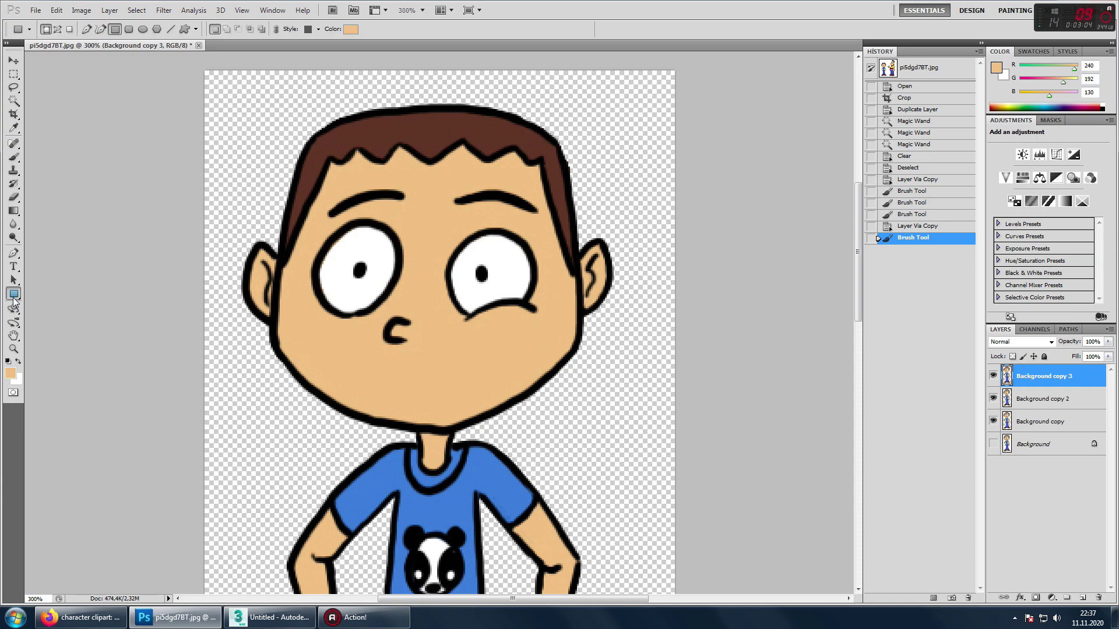
{"action": "left_click_drag", "start_coordinate": [380, 368], "coordinate": [476, 396]}
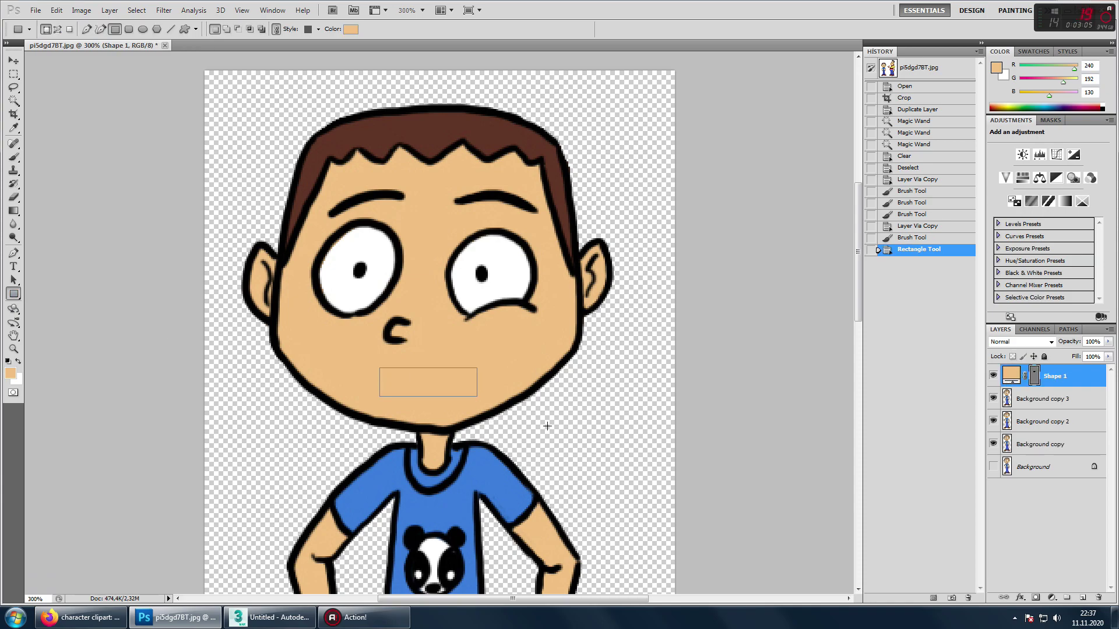
{"action": "double_click", "coordinate": [1013, 377]}
{"action": "left_click_drag", "start_coordinate": [499, 220], "coordinate": [409, 310]}
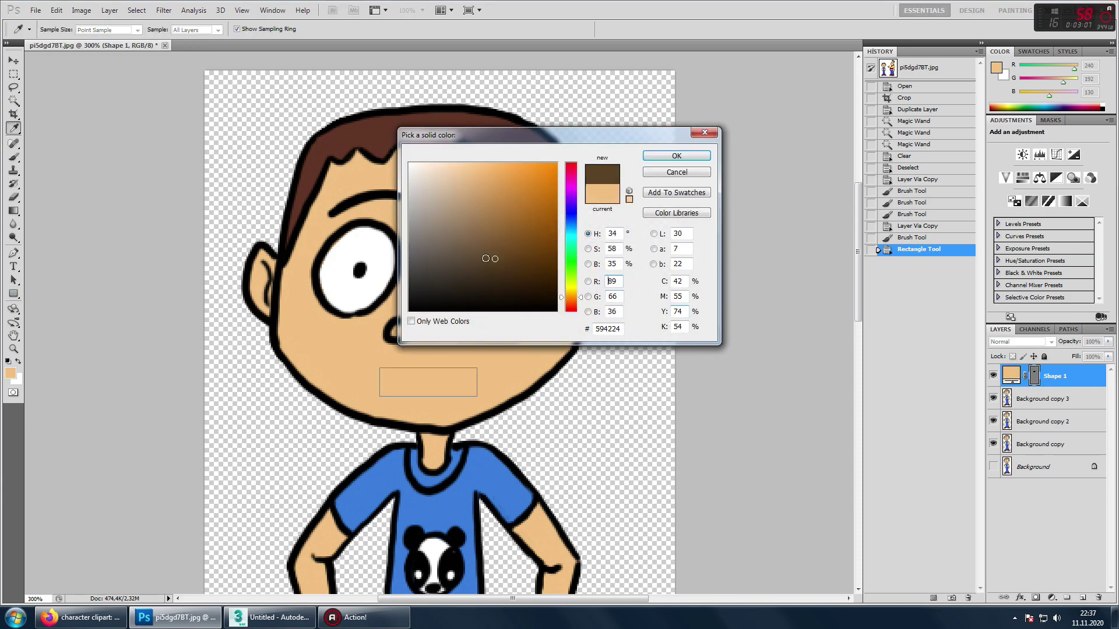
{"action": "left_click", "coordinate": [676, 157]}
{"action": "right_click", "coordinate": [1058, 376]}
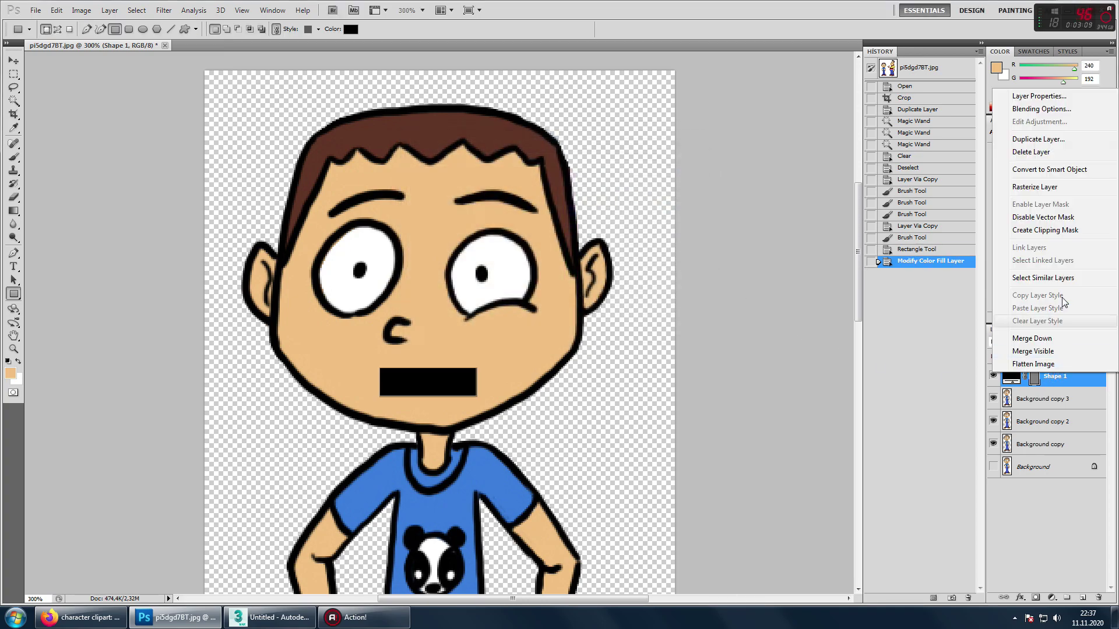
{"action": "left_click", "coordinate": [1020, 188]}
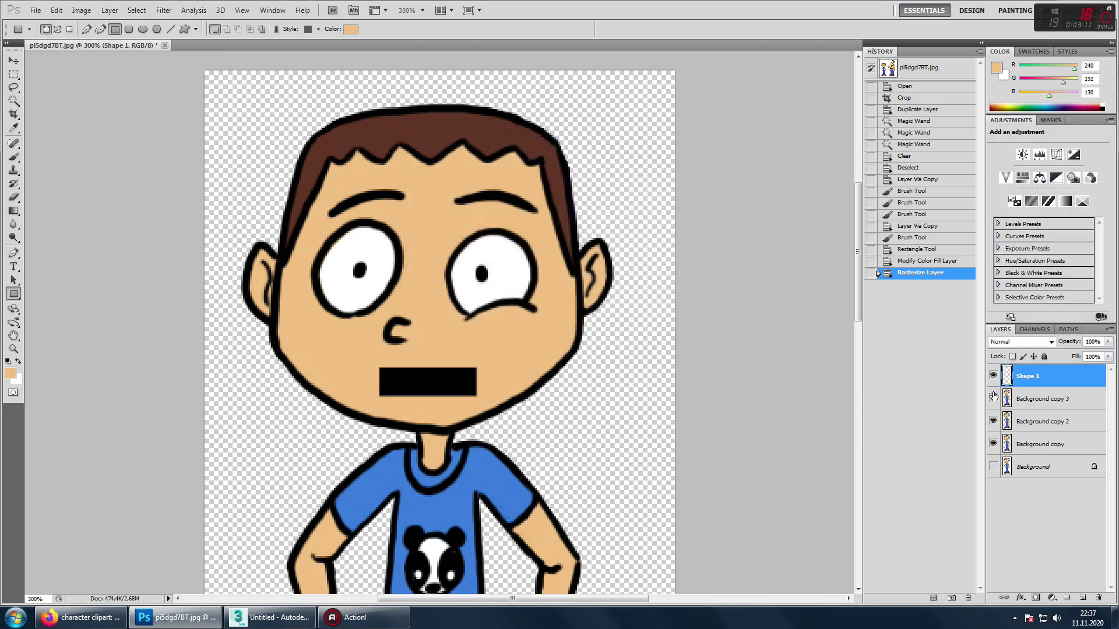
Merge the Shape 1 mouth bar into Background copy 3 and adjust layer visibility
{"action": "left_click", "coordinate": [993, 421]}
{"action": "left_click", "coordinate": [993, 398]}
{"action": "left_click", "coordinate": [993, 376]}
{"action": "left_click", "coordinate": [994, 399]}
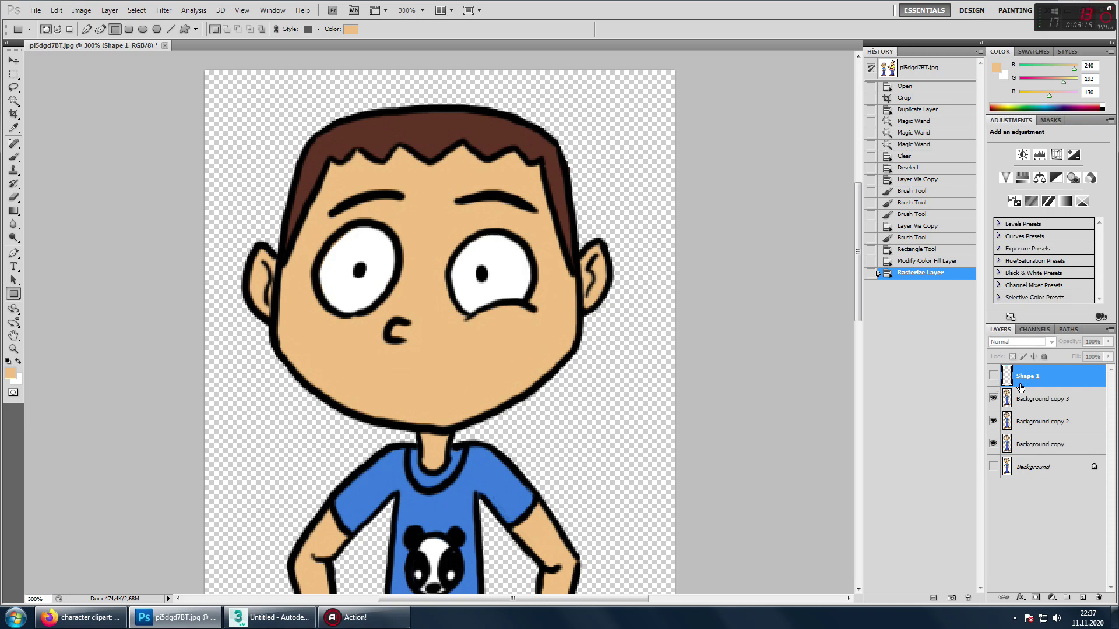
{"action": "left_click", "coordinate": [993, 376]}
{"action": "left_click", "coordinate": [1031, 398], "text": "shift"}
{"action": "right_click", "coordinate": [1031, 405]}
{"action": "left_click", "coordinate": [1041, 365]}
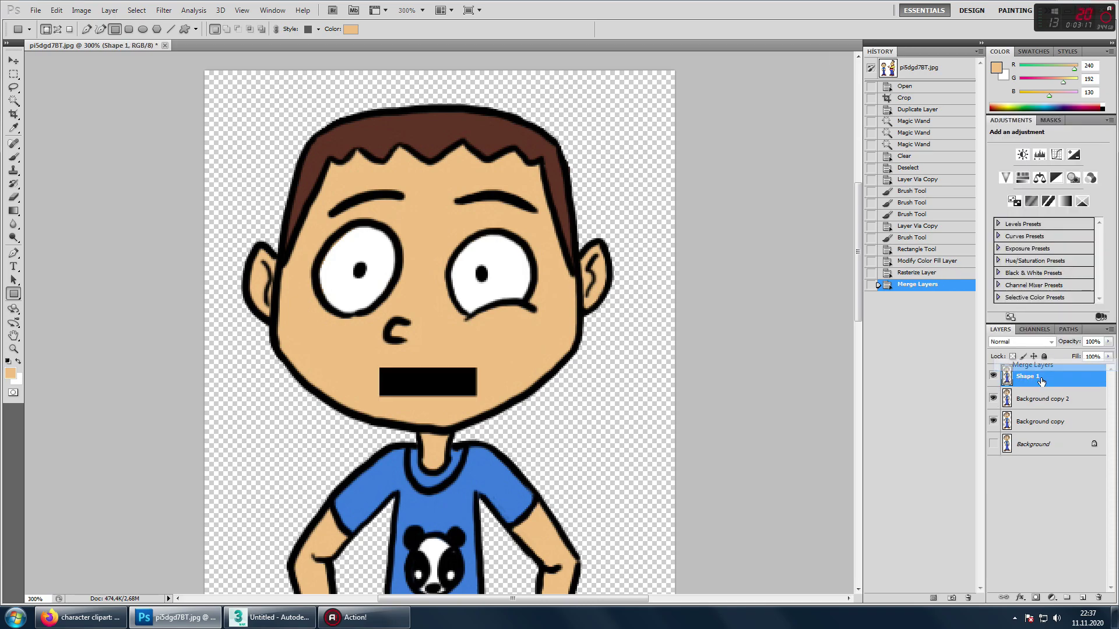
{"action": "left_click", "coordinate": [993, 421]}
Rename the merged layer agiz2 and Background copy 2 agiz1, then zoom out
{"action": "double_click", "coordinate": [1026, 378]}
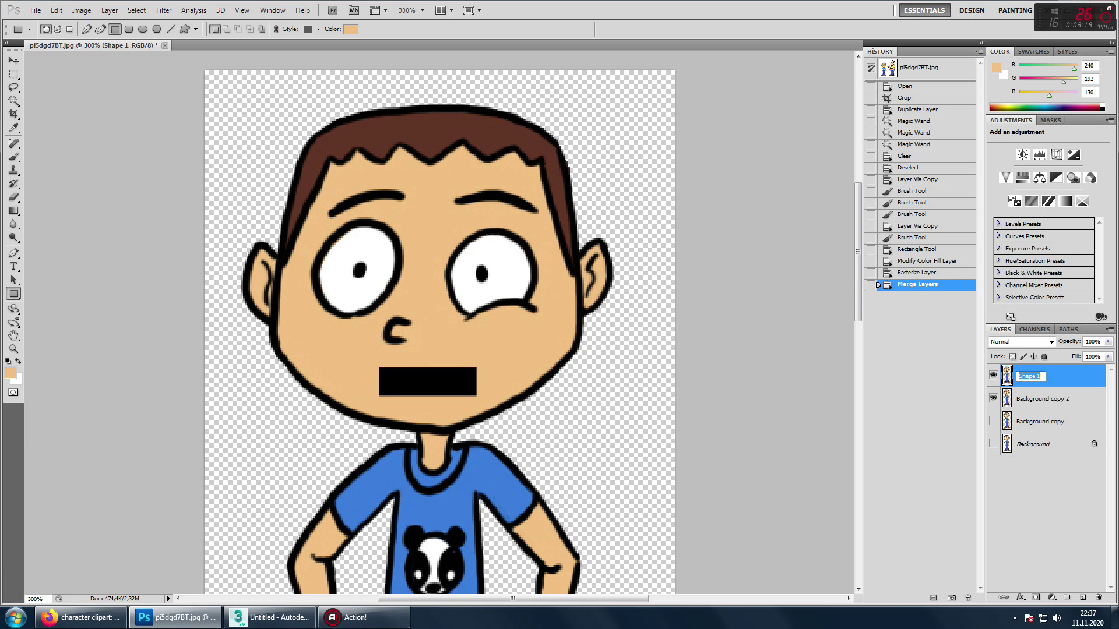
{"action": "type", "text": "agiz2"}
{"action": "key", "text": "Return"}
{"action": "double_click", "coordinate": [1043, 406]}
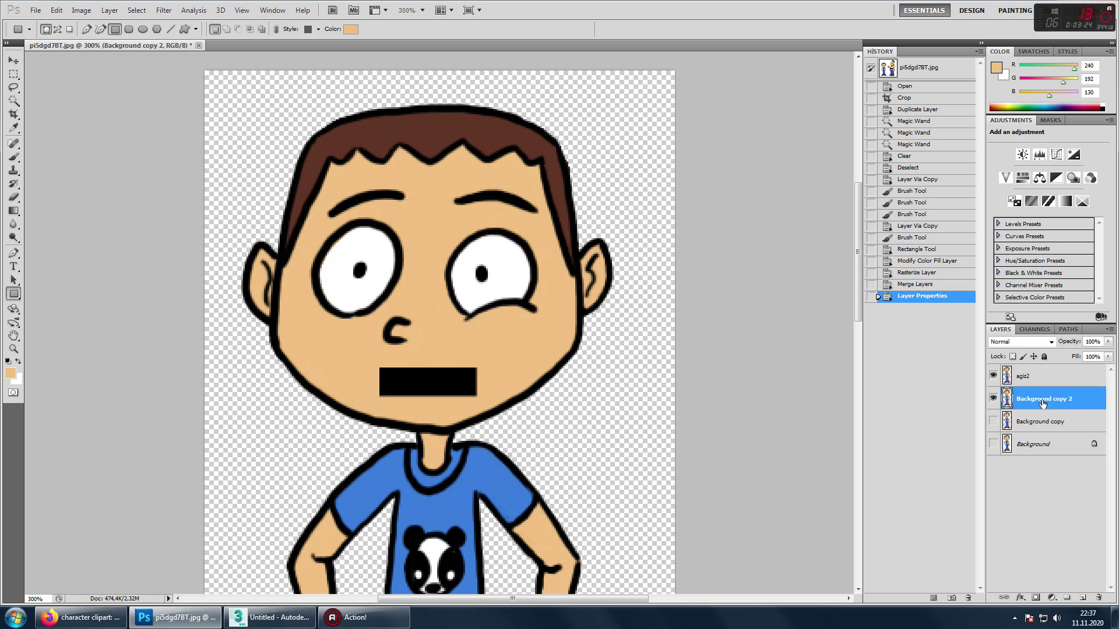
{"action": "key", "text": "Escape"}
{"action": "double_click", "coordinate": [1035, 399]}
{"action": "type", "text": "agiz1"}
{"action": "key", "text": "Return"}
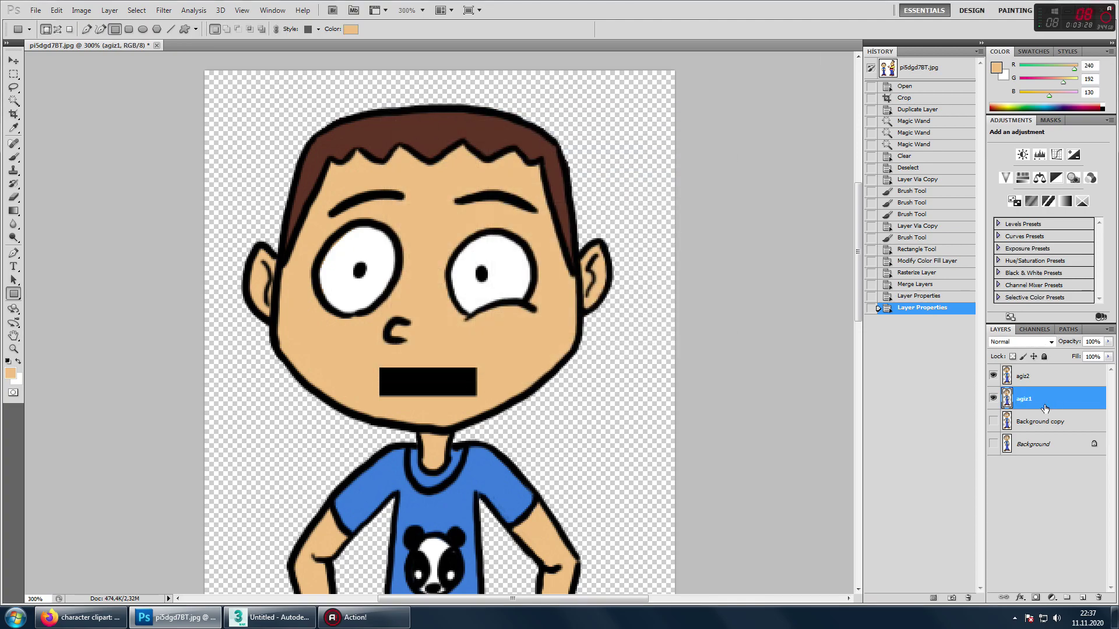
{"action": "key", "text": "z"}
{"action": "left_click", "coordinate": [563, 411], "text": "alt"}
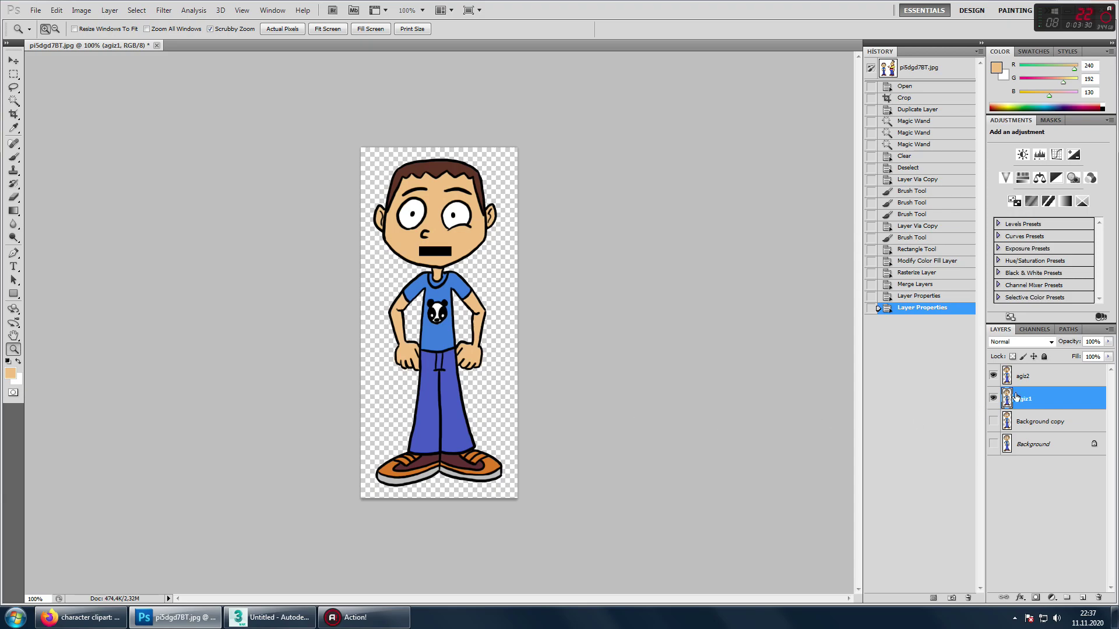
Save the layered document as character.psd
{"action": "key", "text": "ctrl+shift+s"}
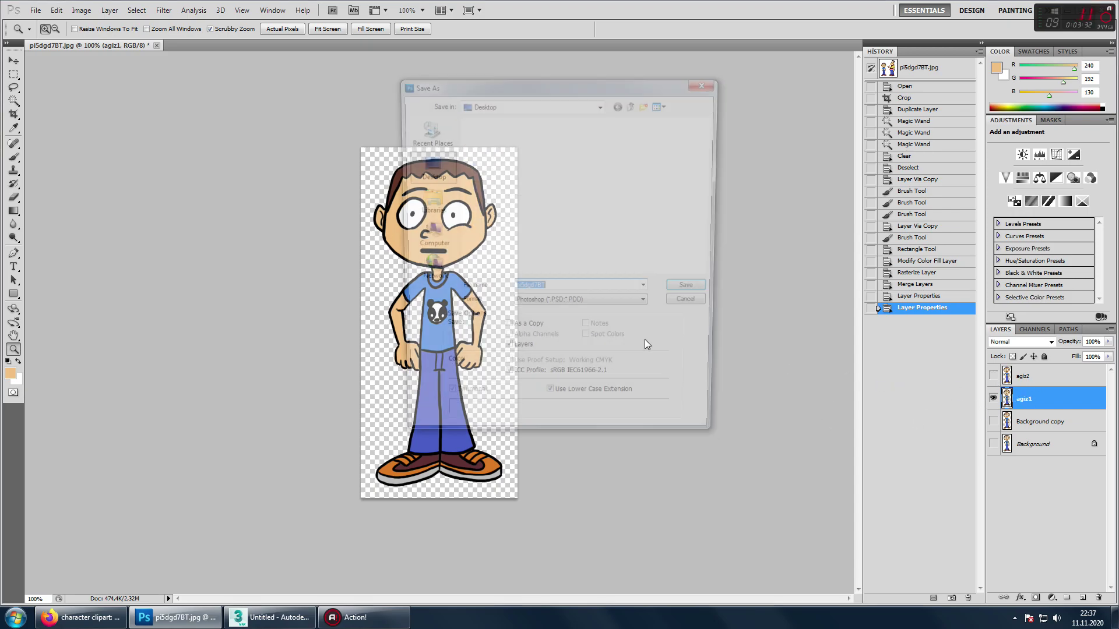
{"action": "type", "text": "character"}
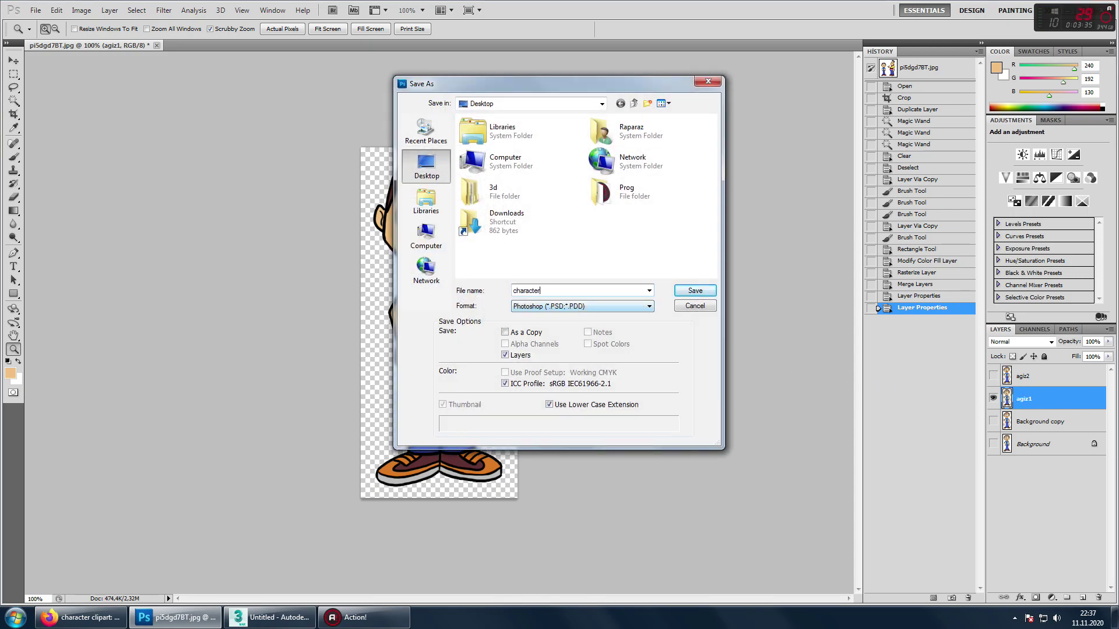
{"action": "key", "text": "Return"}
{"action": "key", "text": "Return"}
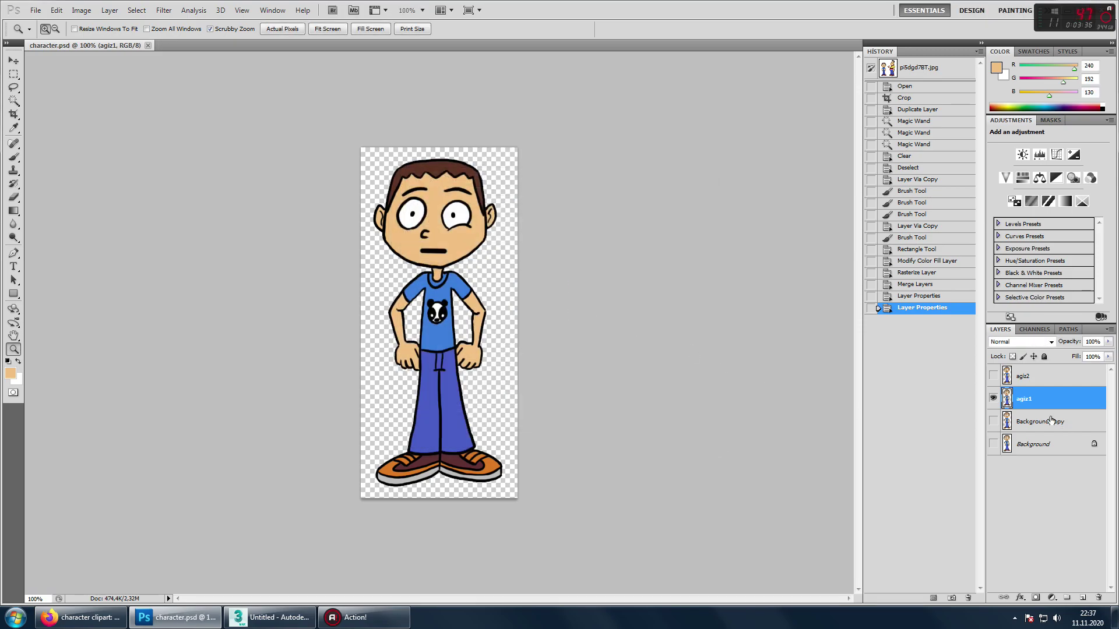
Export the visible variant as agiz1.png with default PNG options
{"action": "key", "text": "ctrl+shift+s"}
{"action": "left_click", "coordinate": [583, 306]}
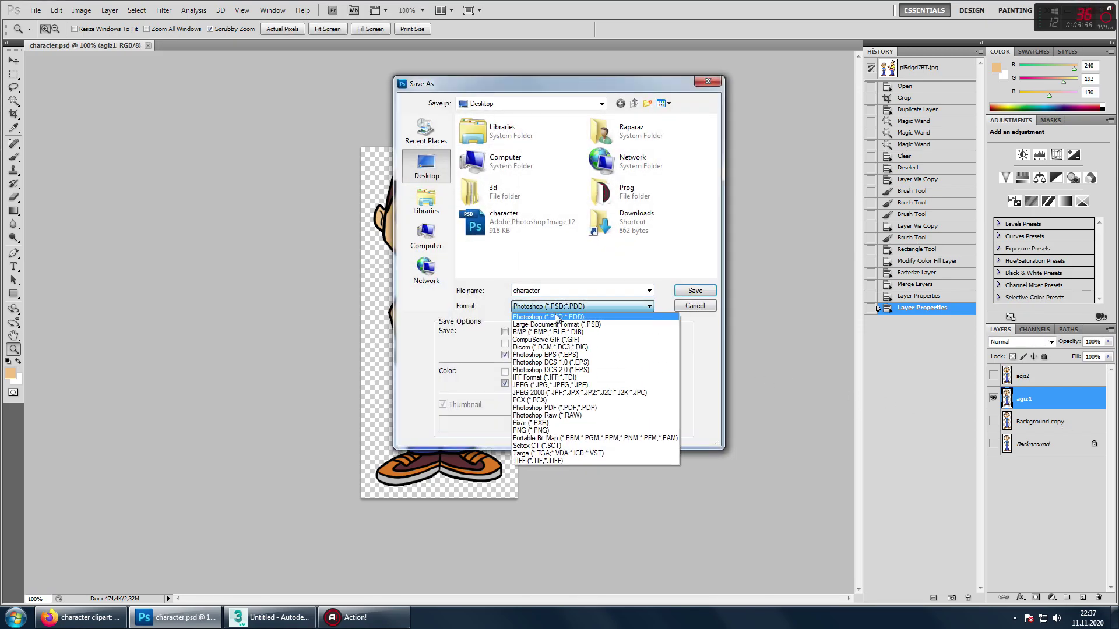
{"action": "left_click", "coordinate": [582, 438]}
{"action": "key", "text": "shift+Tab"}
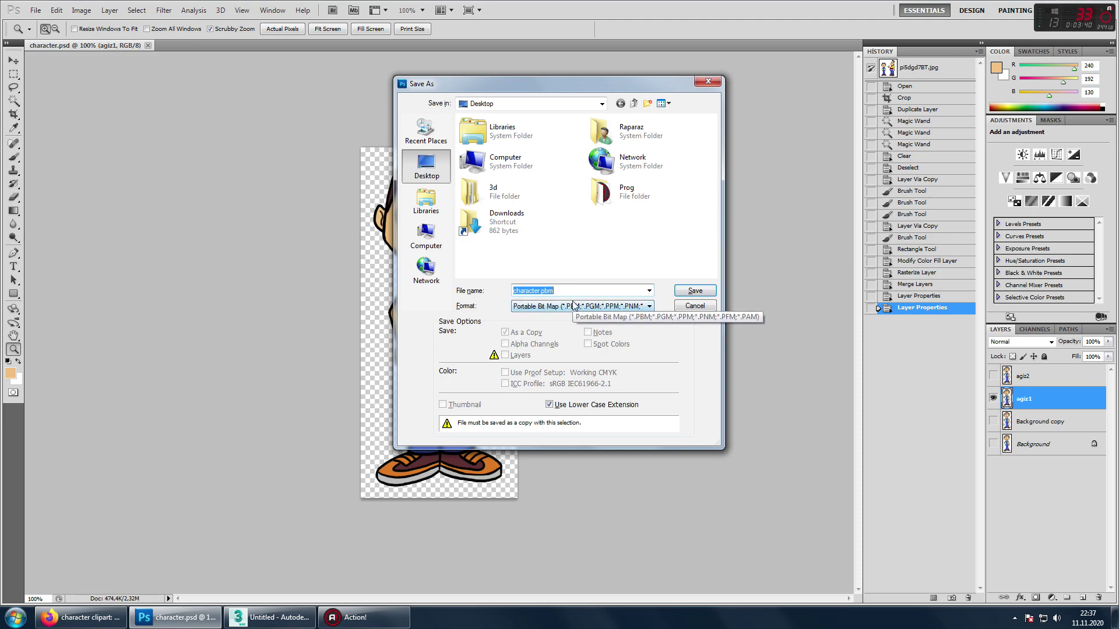
{"action": "type", "text": "agiz1"}
{"action": "left_click", "coordinate": [545, 306]}
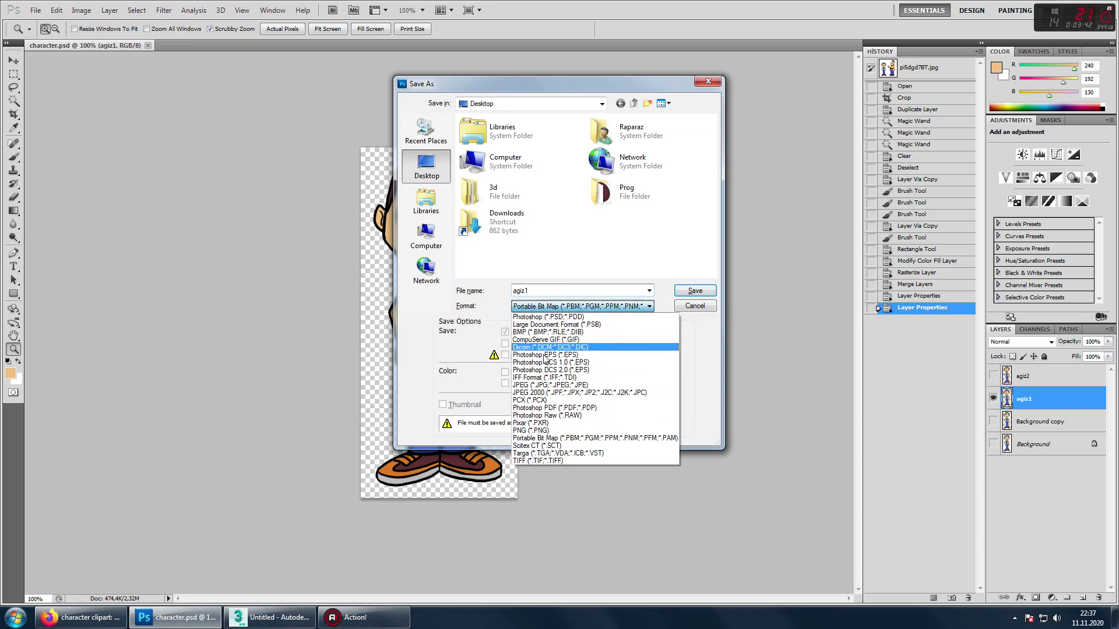
{"action": "left_click", "coordinate": [545, 429]}
{"action": "left_click", "coordinate": [692, 293]}
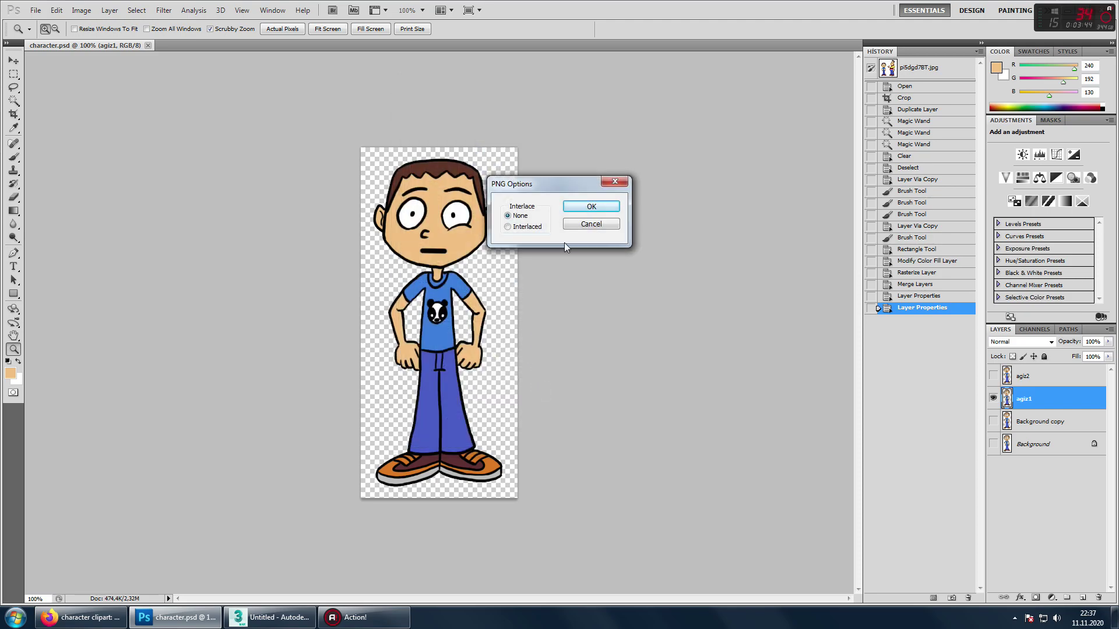
{"action": "left_click", "coordinate": [583, 209]}
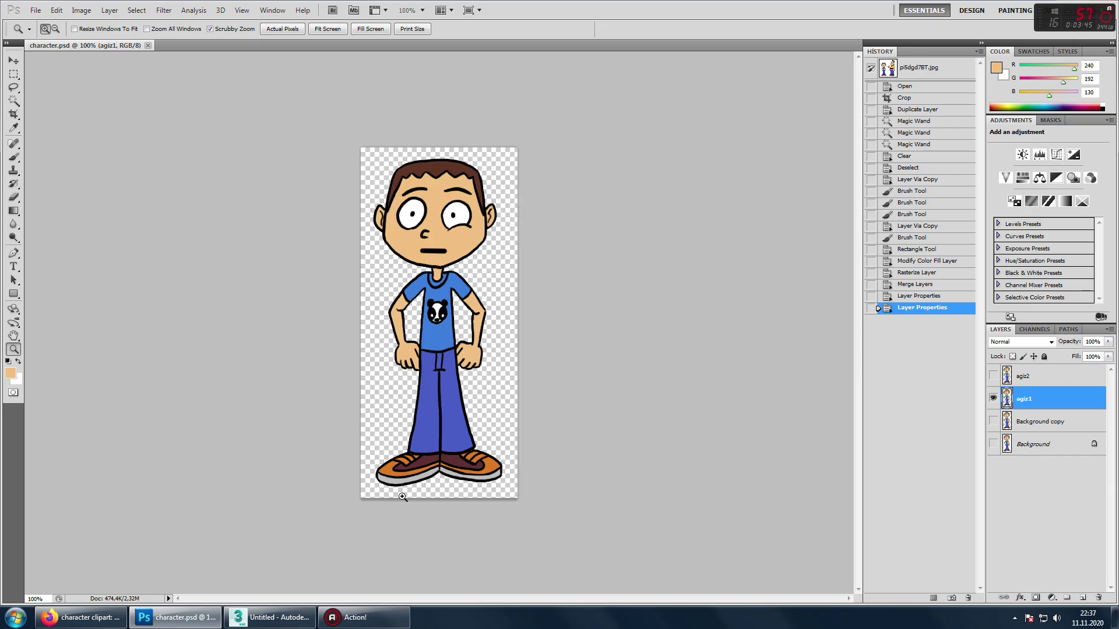
{"action": "left_click", "coordinate": [289, 617]}
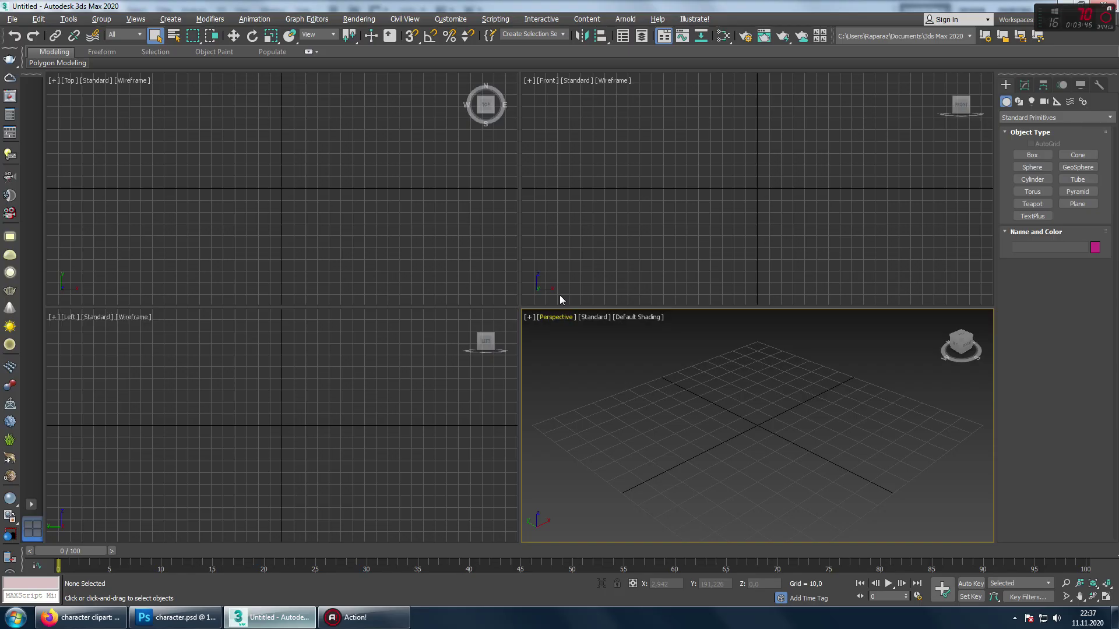
Draw a tall standard plane, Plane001, in the Front viewport
{"action": "left_click", "coordinate": [1078, 204]}
{"action": "left_click_drag", "start_coordinate": [718, 117], "coordinate": [837, 279]}
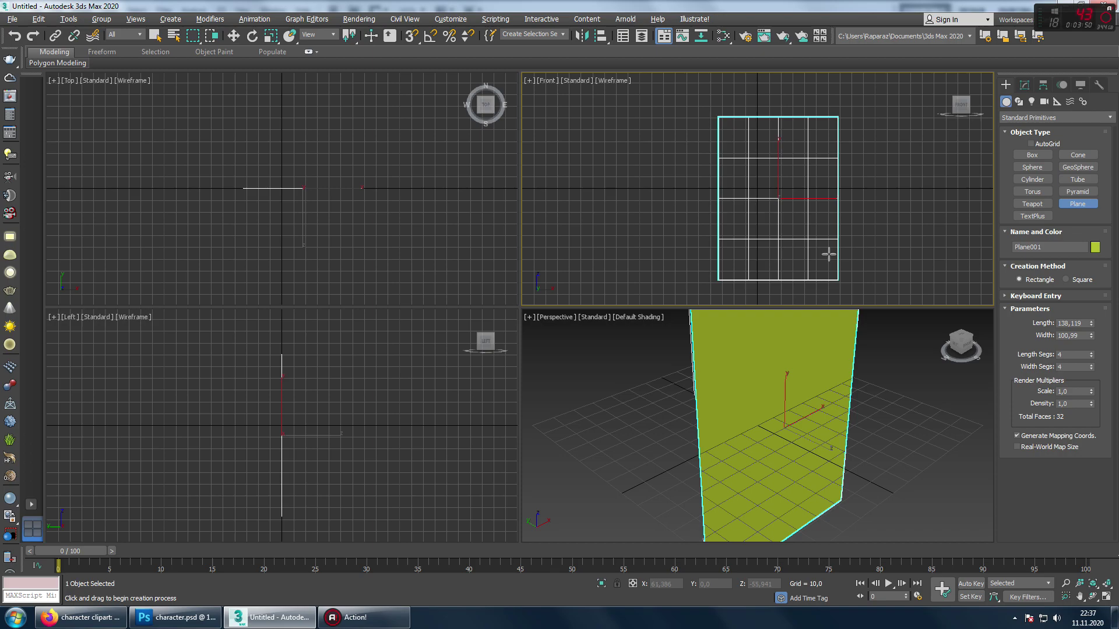
{"action": "right_click", "coordinate": [831, 271]}
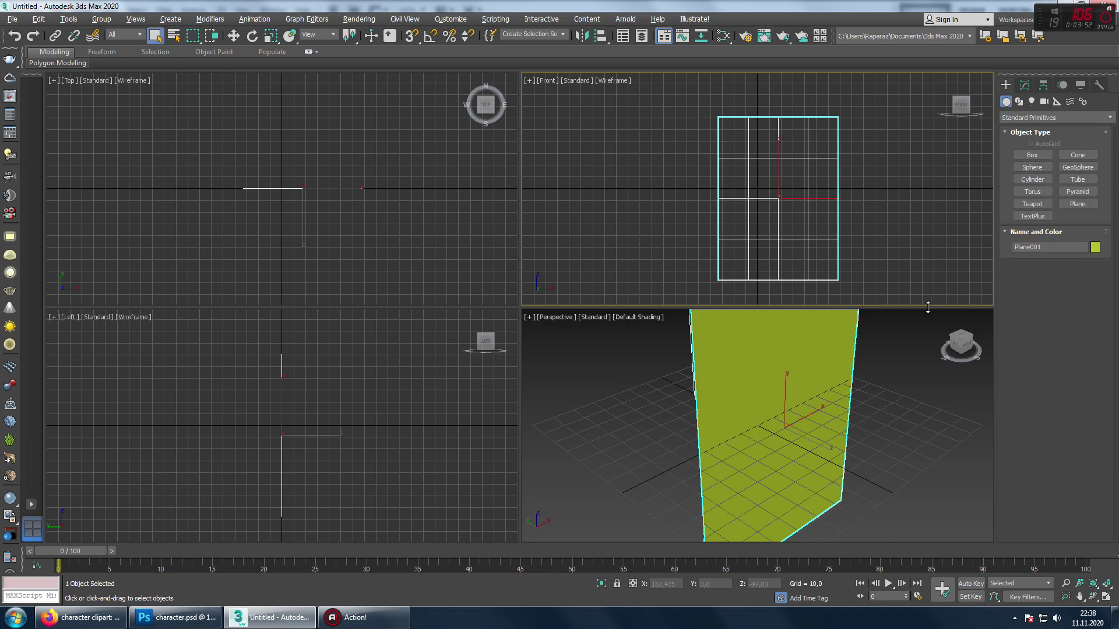
Maximize and orbit the Perspective view to face the plane, then open the Slate Material Editor
{"action": "mouse_move", "coordinate": [928, 307]}
{"action": "middle_mouse_down", "text": "alt"}
{"action": "mouse_move", "coordinate": [839, 357]}
{"action": "mouse_move", "coordinate": [842, 328]}
{"action": "middle_mouse_up", "text": "alt"}
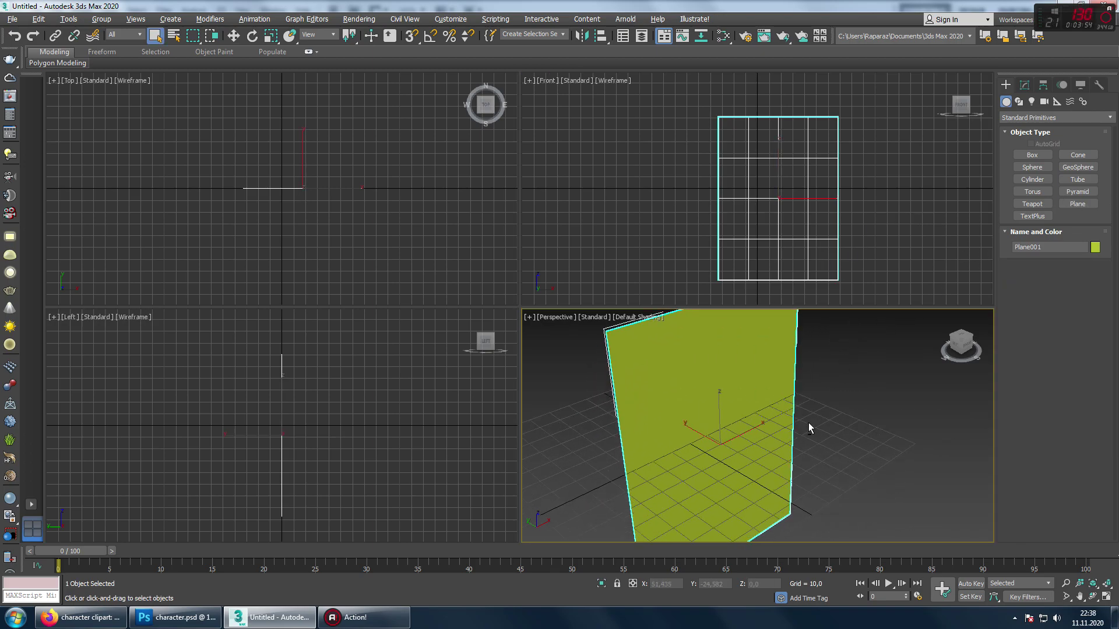
{"action": "key", "text": "alt+w"}
{"action": "scroll", "coordinate": [740, 421], "scroll_direction": "down", "scroll_amount": 4}
{"action": "middle_click_drag", "start_coordinate": [731, 373], "coordinate": [707, 367], "text": "alt"}
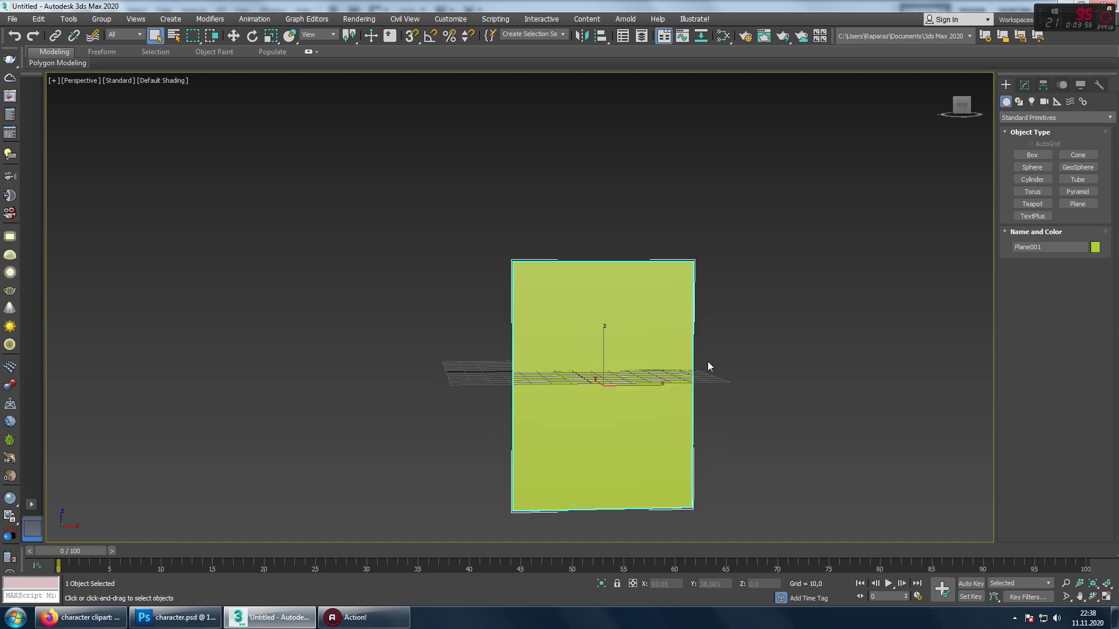
{"action": "key", "text": "m"}
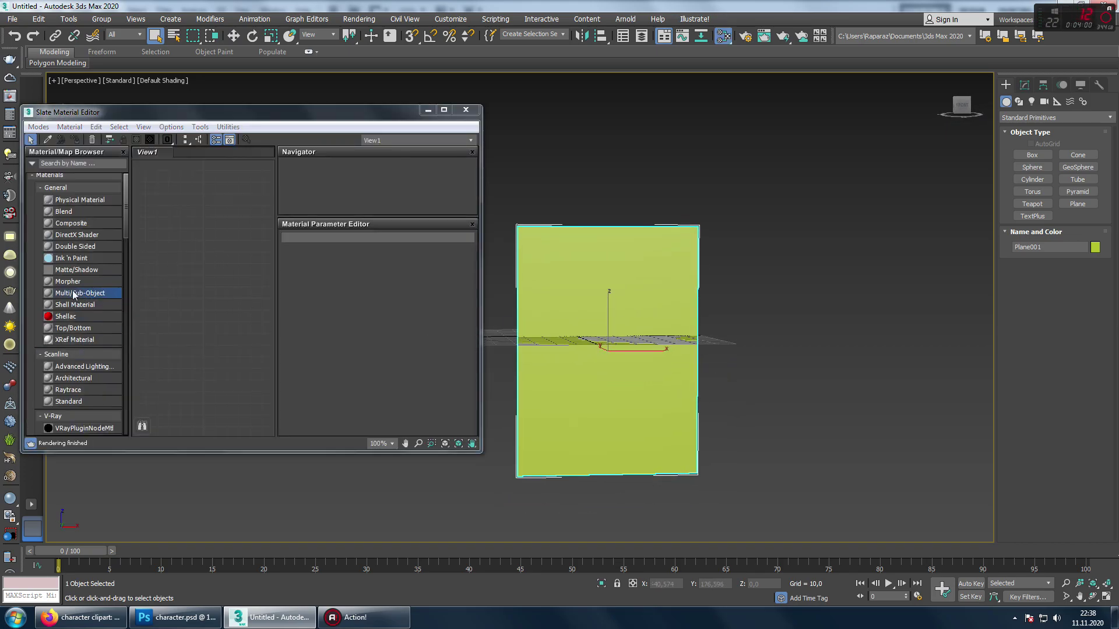
Add a Multi/Sub-Object material and make its slot 1 a Standard material
{"action": "left_click_drag", "start_coordinate": [68, 295], "coordinate": [193, 236]}
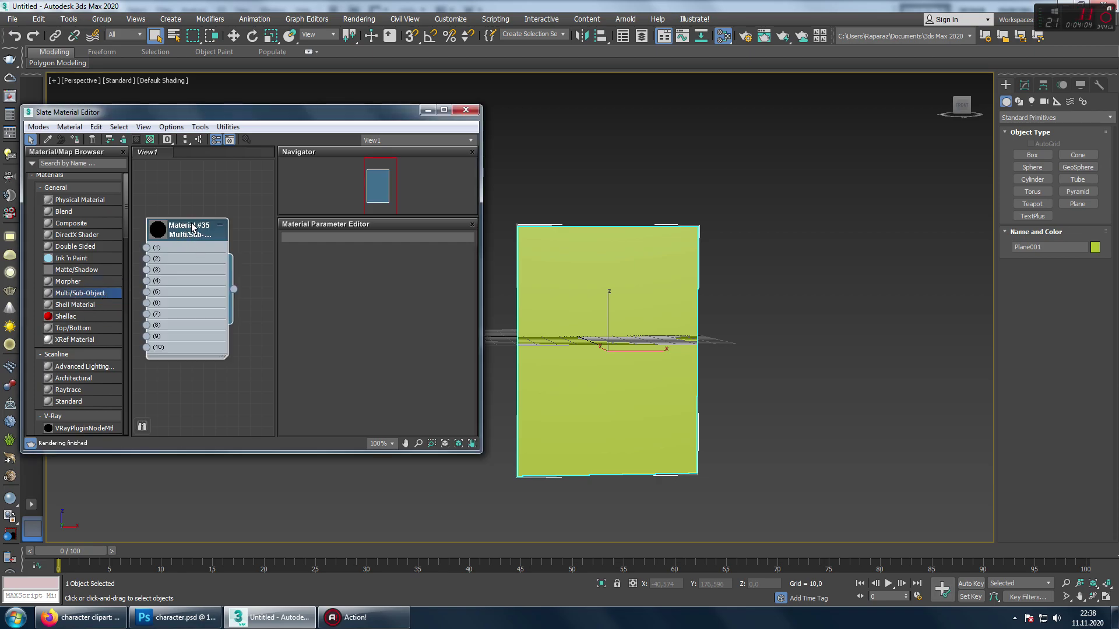
{"action": "double_click", "coordinate": [192, 234]}
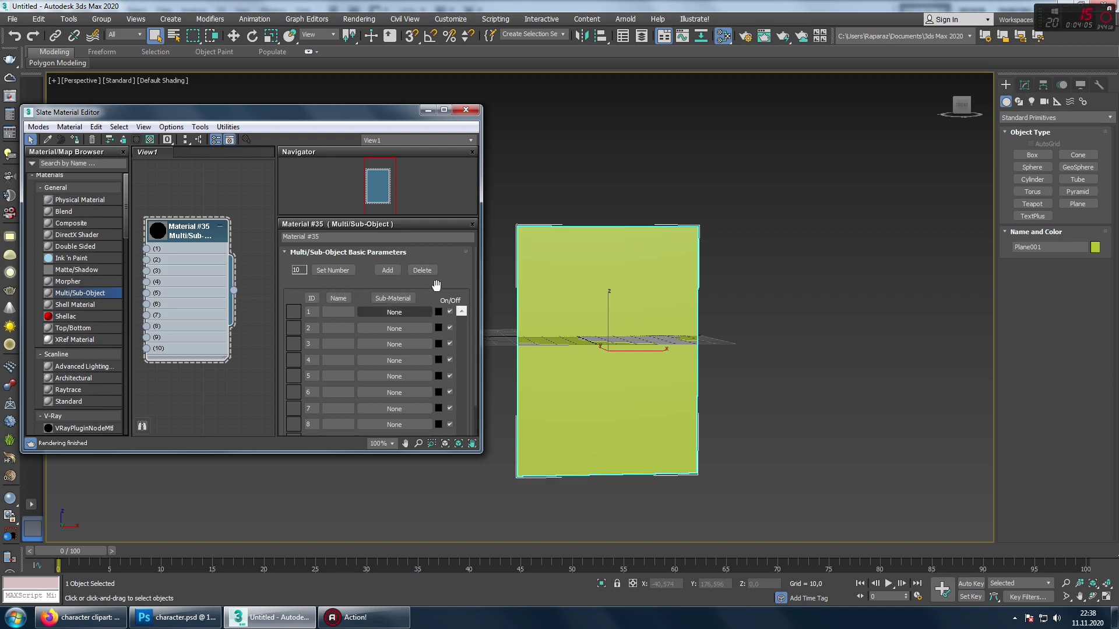
{"action": "left_click_drag", "start_coordinate": [454, 266], "coordinate": [454, 267]}
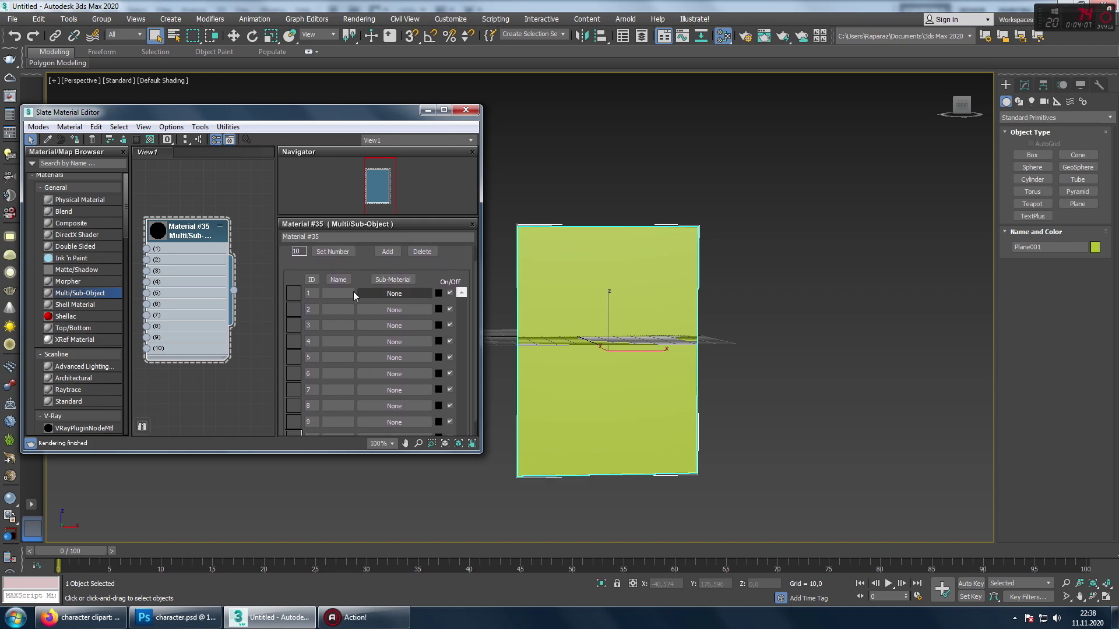
{"action": "left_click", "coordinate": [381, 294]}
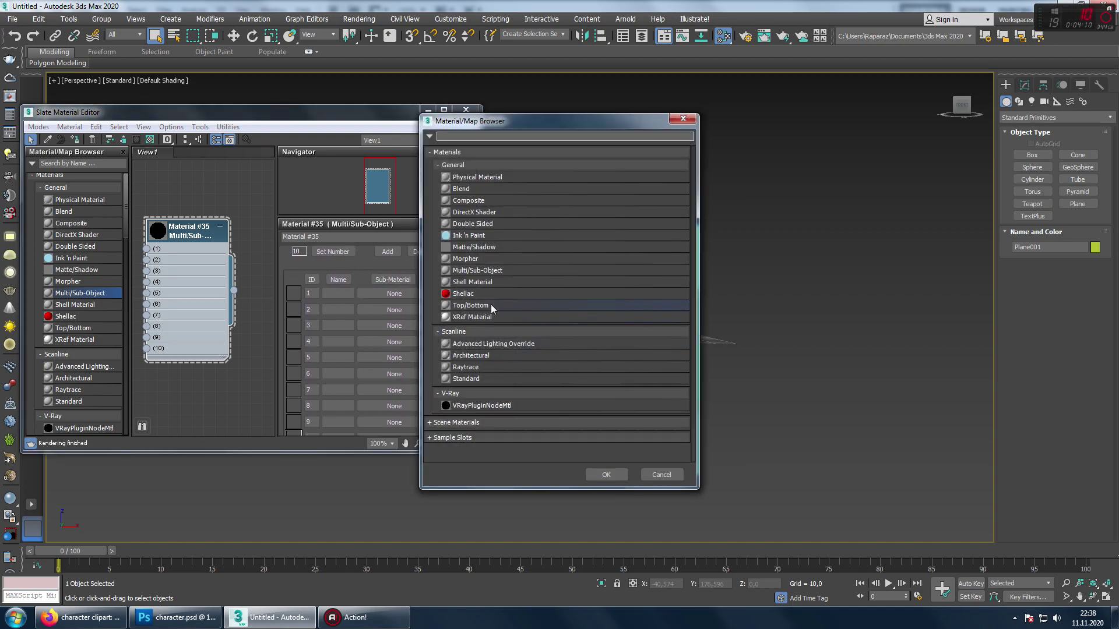
{"action": "double_click", "coordinate": [478, 376]}
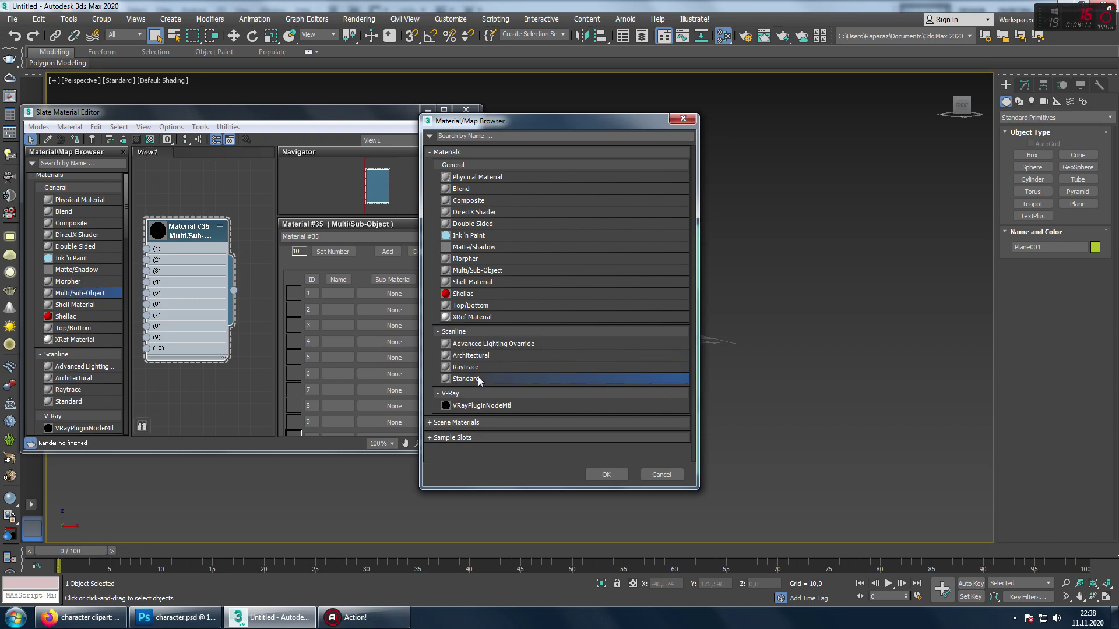
Give Material #36 a Bitmap diffuse map loaded with the agiz1 image
{"action": "left_click", "coordinate": [394, 294]}
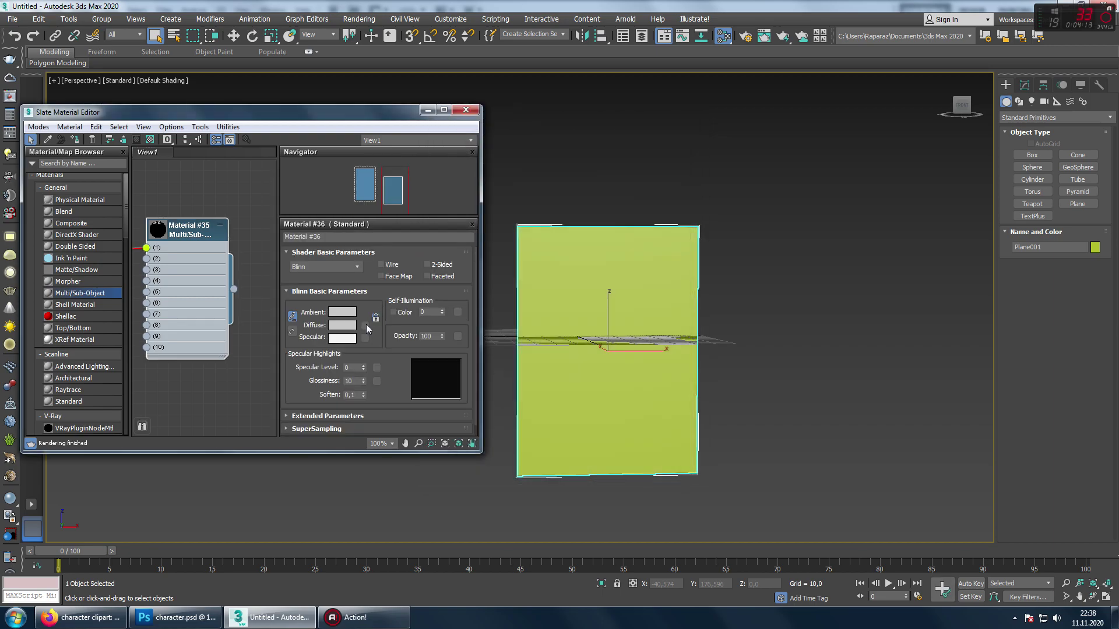
{"action": "left_click", "coordinate": [365, 325]}
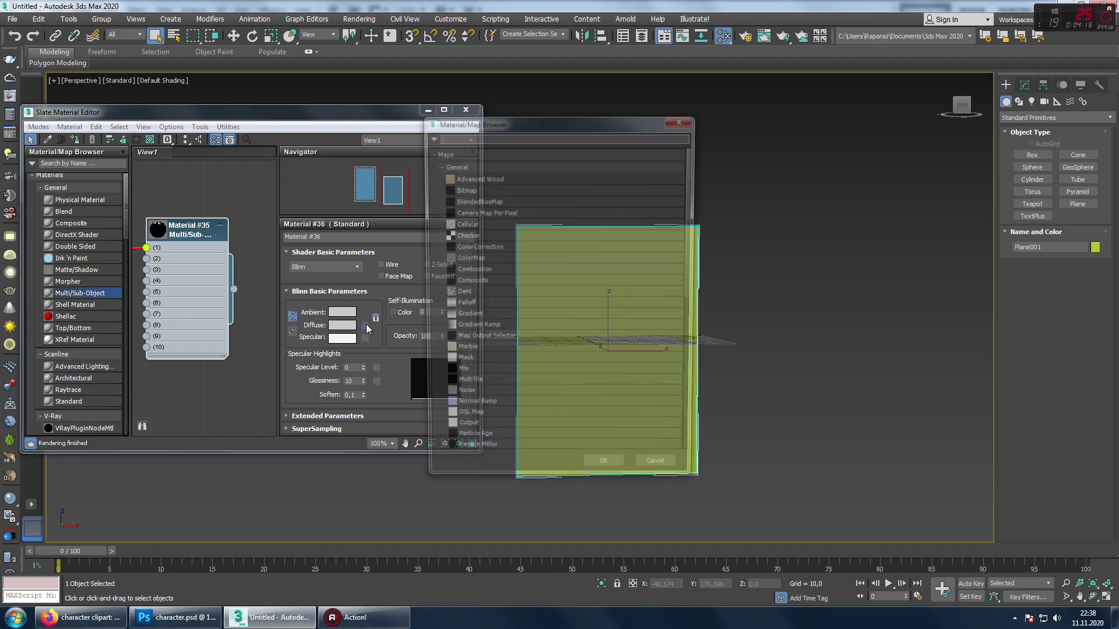
{"action": "left_click", "coordinate": [474, 190]}
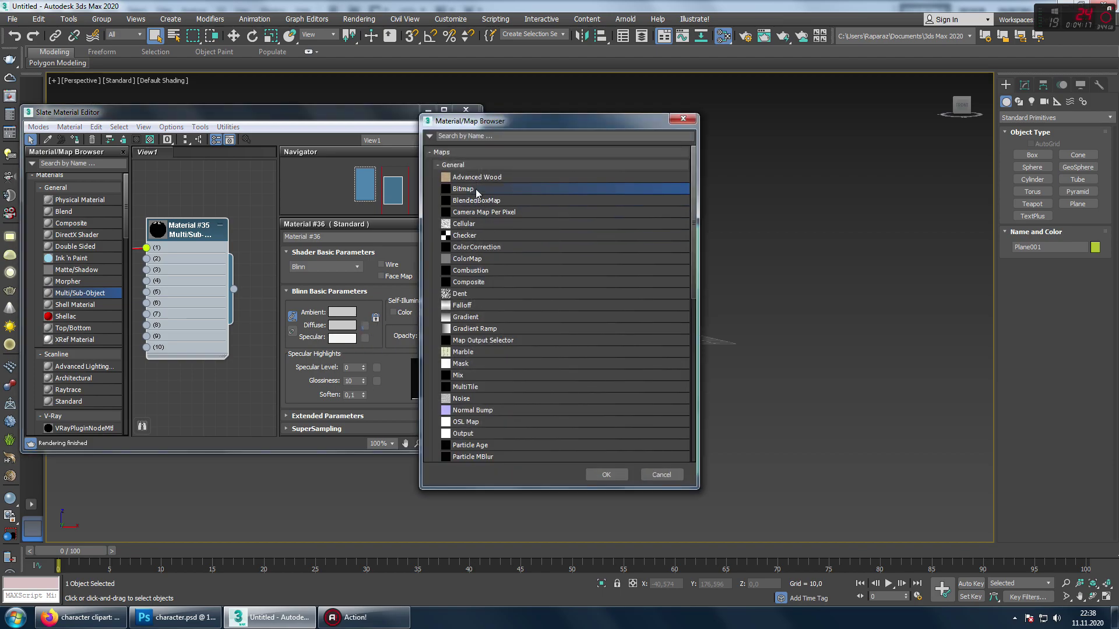
{"action": "double_click", "coordinate": [476, 188]}
{"action": "double_click", "coordinate": [131, 174]}
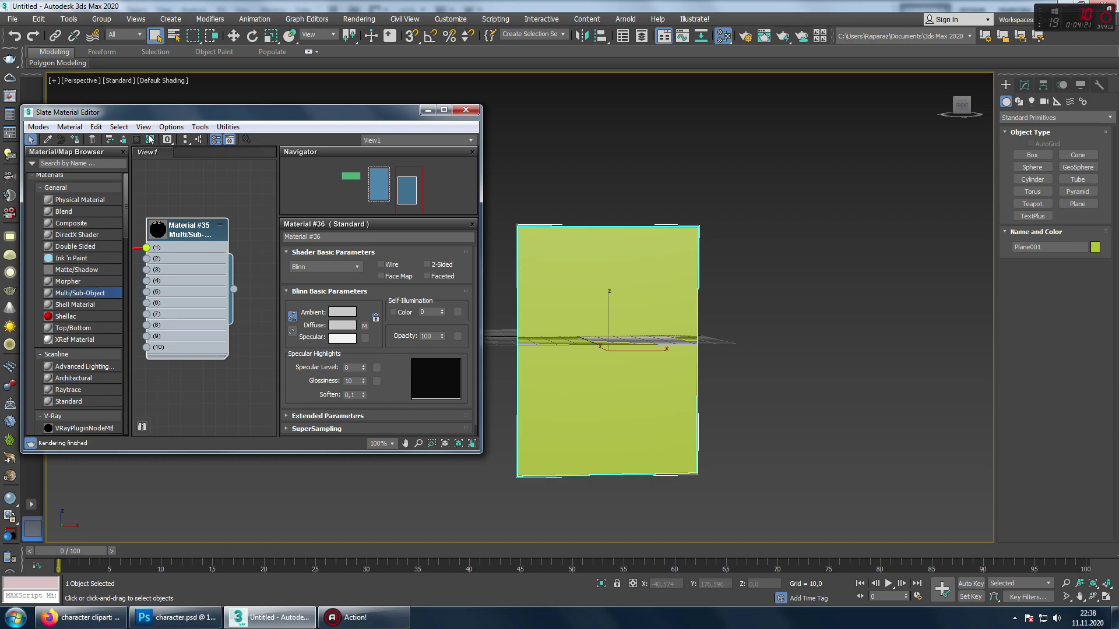
Assign the Multi/Sub-Object Material #35 to the selected plane
{"action": "double_click", "coordinate": [191, 233]}
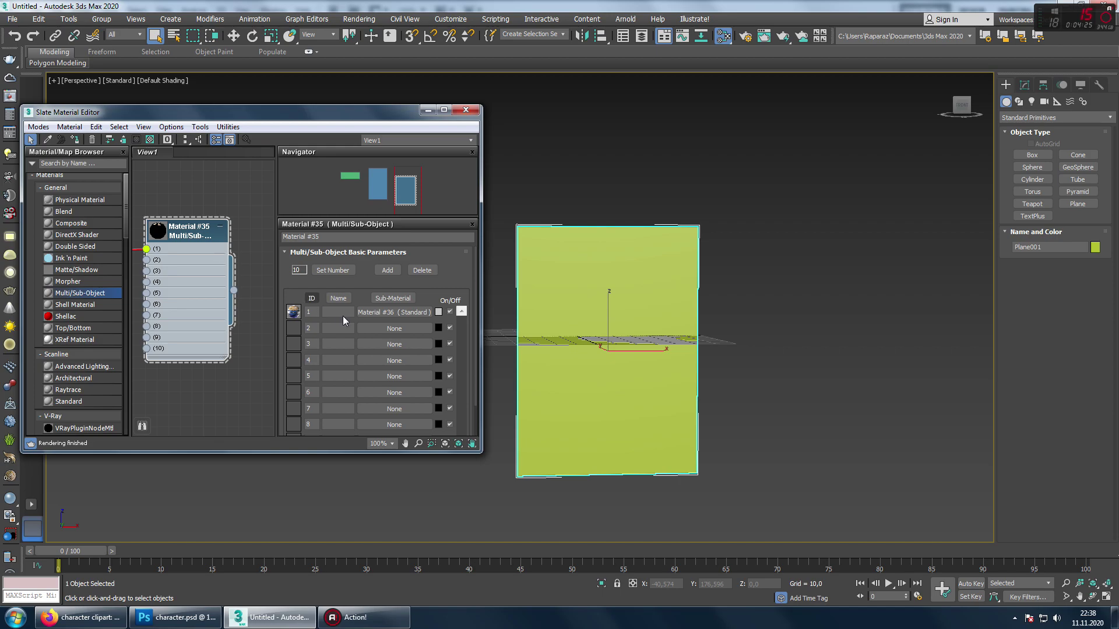
{"action": "left_click", "coordinate": [379, 313]}
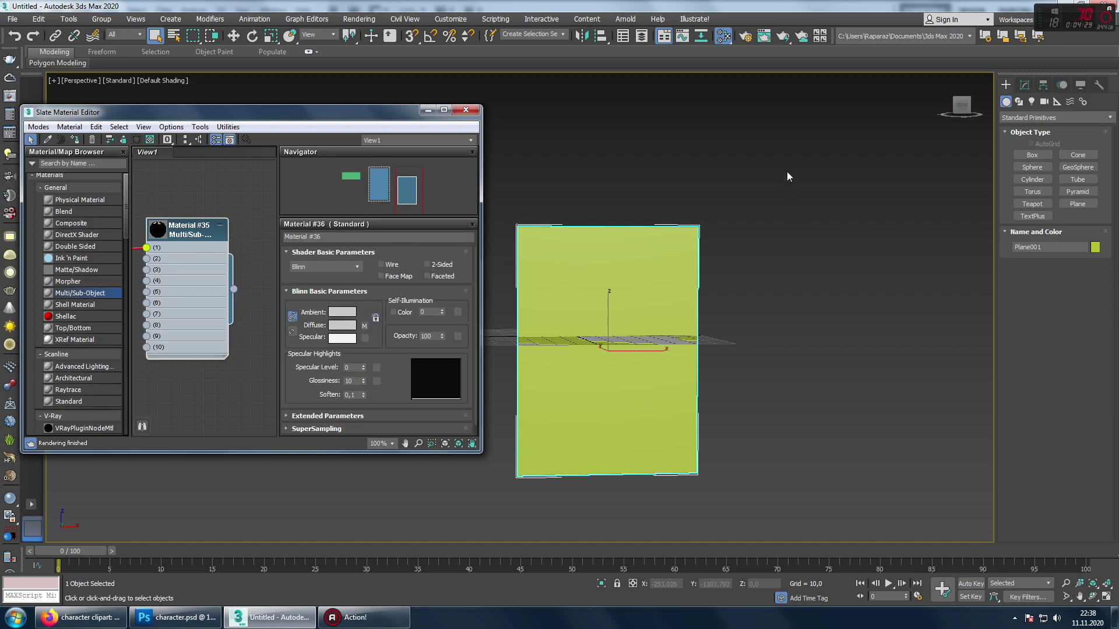
{"action": "right_click", "coordinate": [198, 227]}
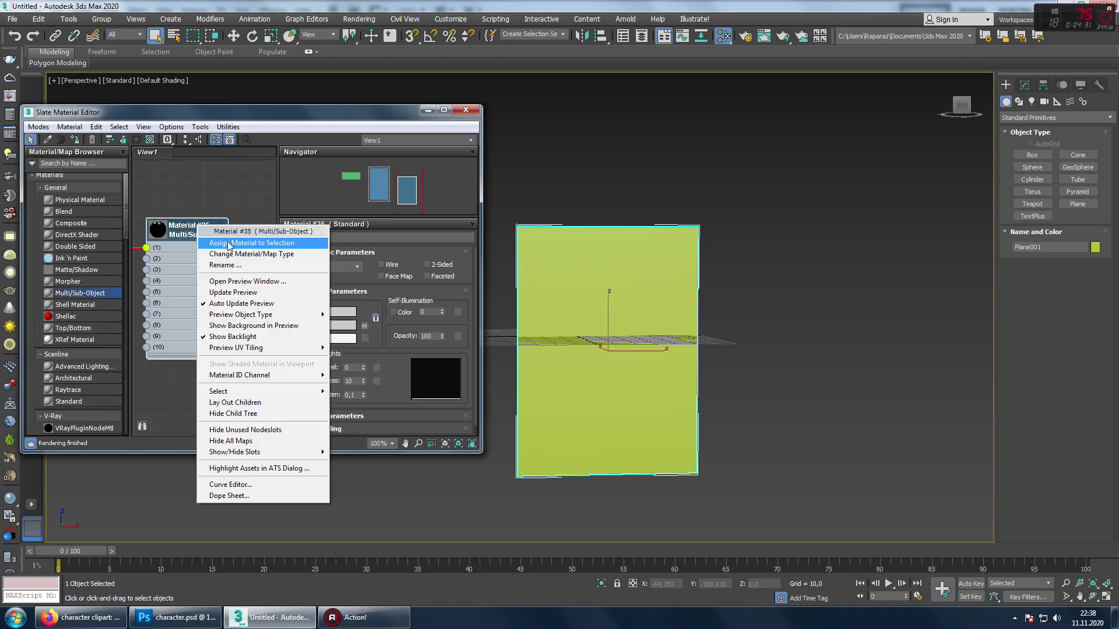
{"action": "left_click", "coordinate": [271, 243]}
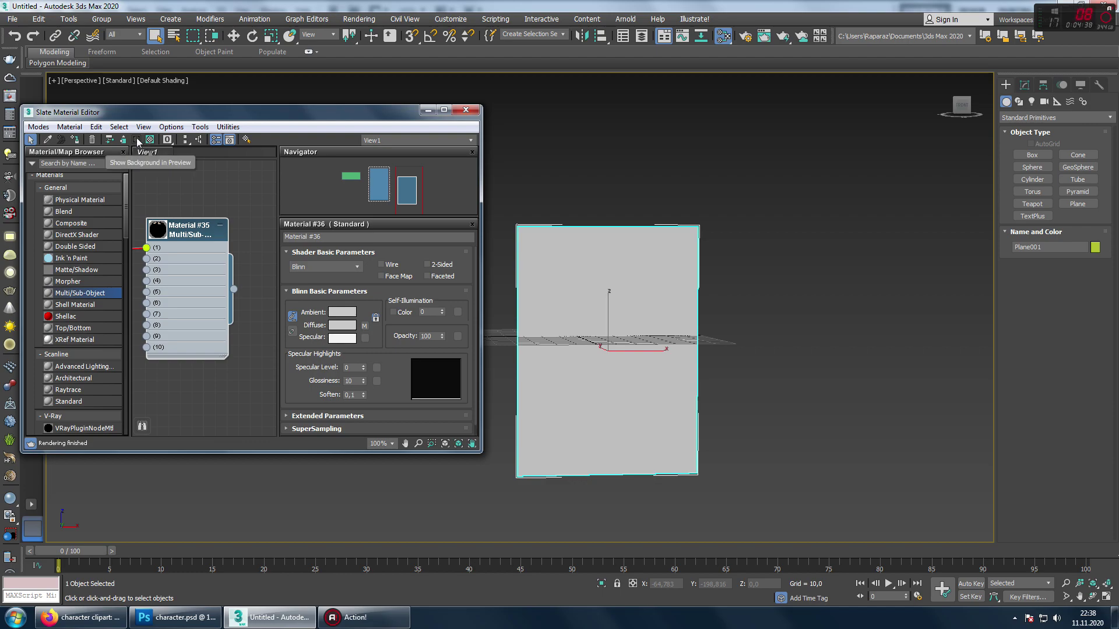
Switch between the Multi/Sub-Object and Material #36 settings to review them
{"action": "double_click", "coordinate": [186, 234]}
{"action": "left_click", "coordinate": [391, 316]}
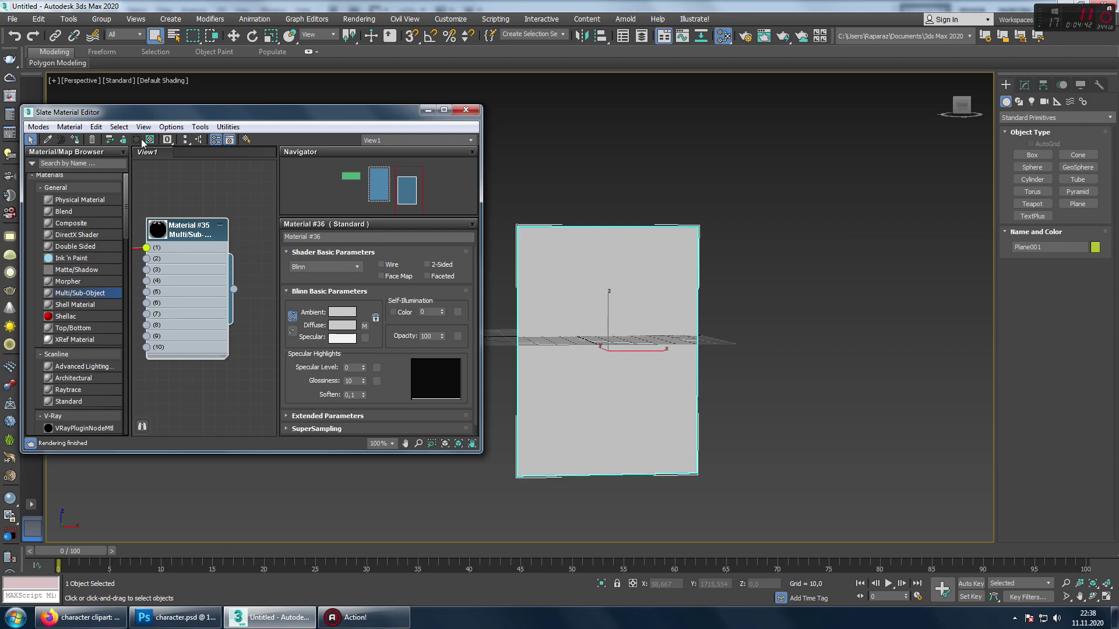
{"action": "double_click", "coordinate": [182, 236]}
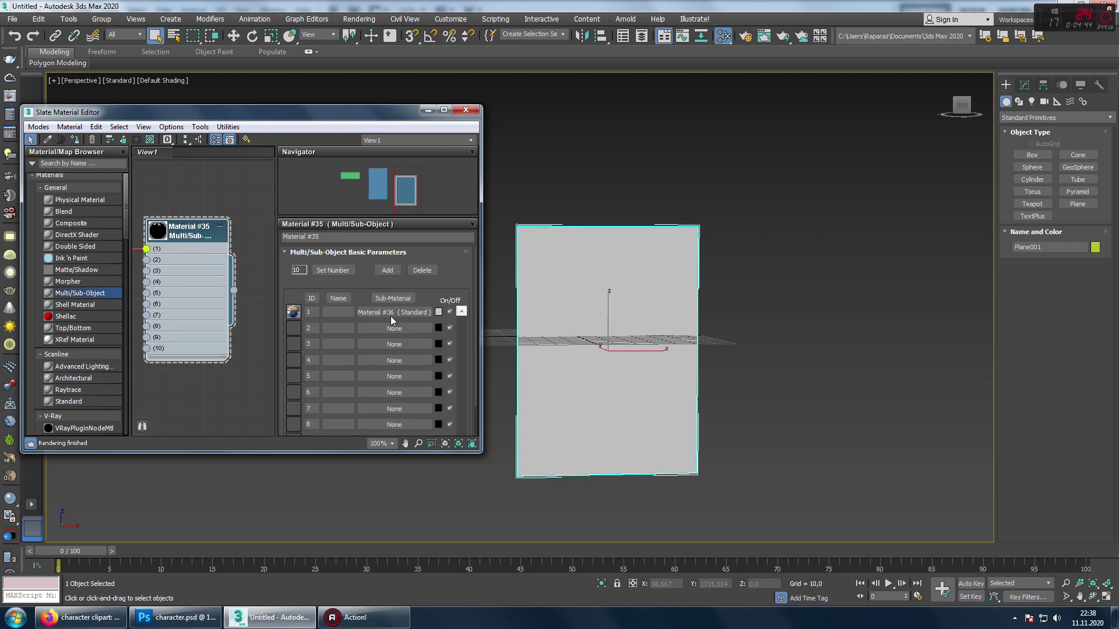
{"action": "left_click", "coordinate": [393, 313]}
{"action": "scroll", "coordinate": [614, 369], "scroll_direction": "up", "scroll_amount": 2}
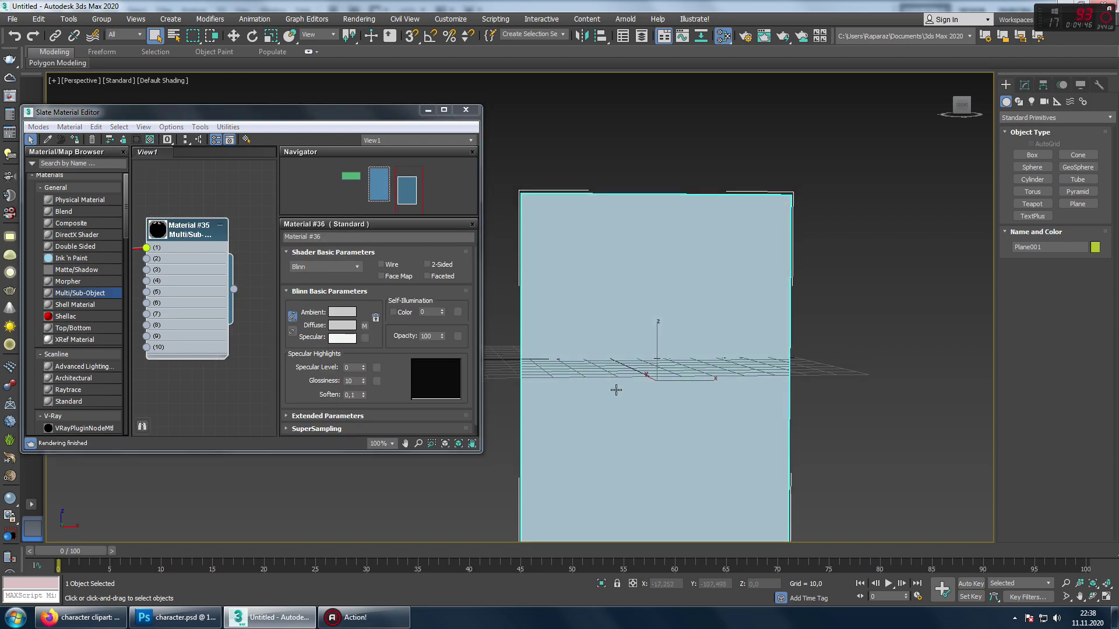
Run a test render of the textured plane and close the render window
{"action": "scroll", "coordinate": [567, 343], "scroll_direction": "down", "scroll_amount": 2}
{"action": "key", "text": "shift+q"}
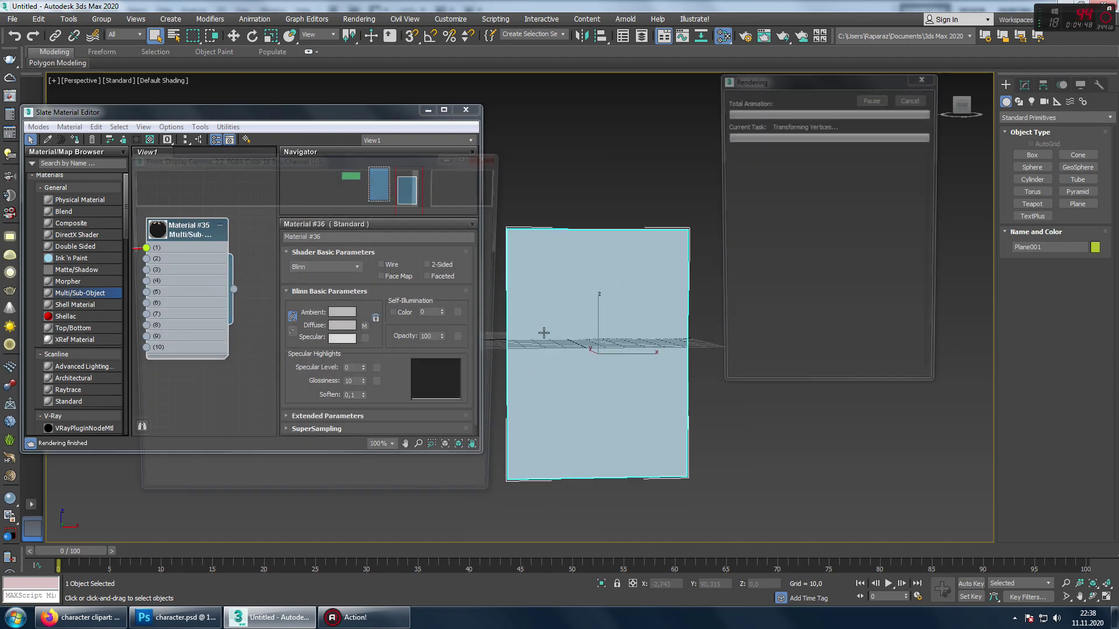
{"action": "left_click", "coordinate": [491, 154]}
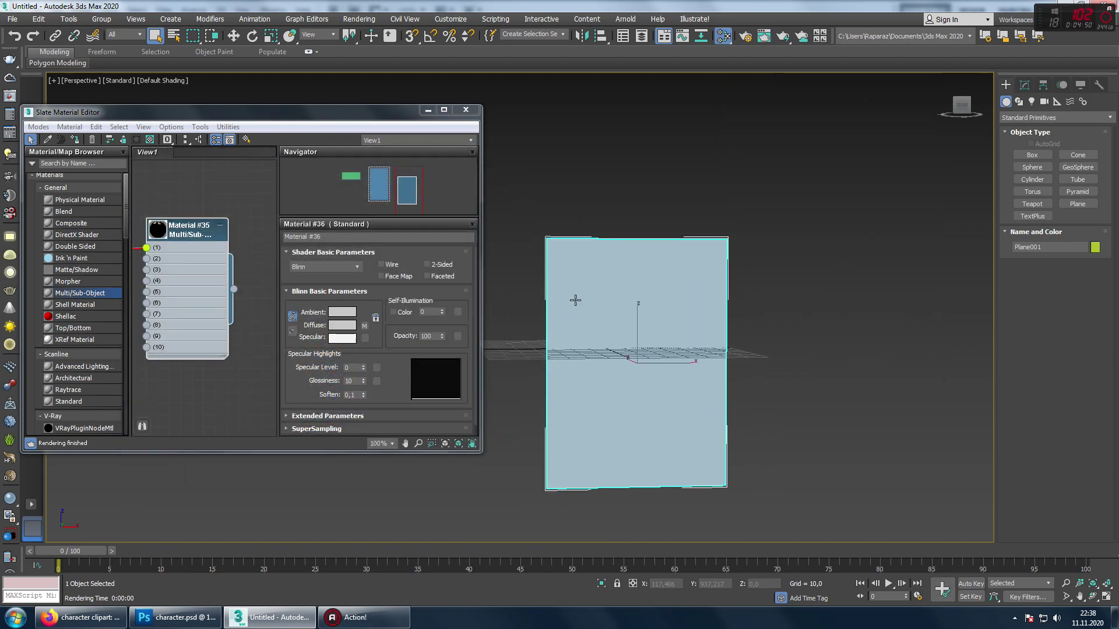
{"action": "scroll", "coordinate": [528, 262], "scroll_direction": "up", "scroll_amount": 2}
{"action": "key", "text": "shift+q"}
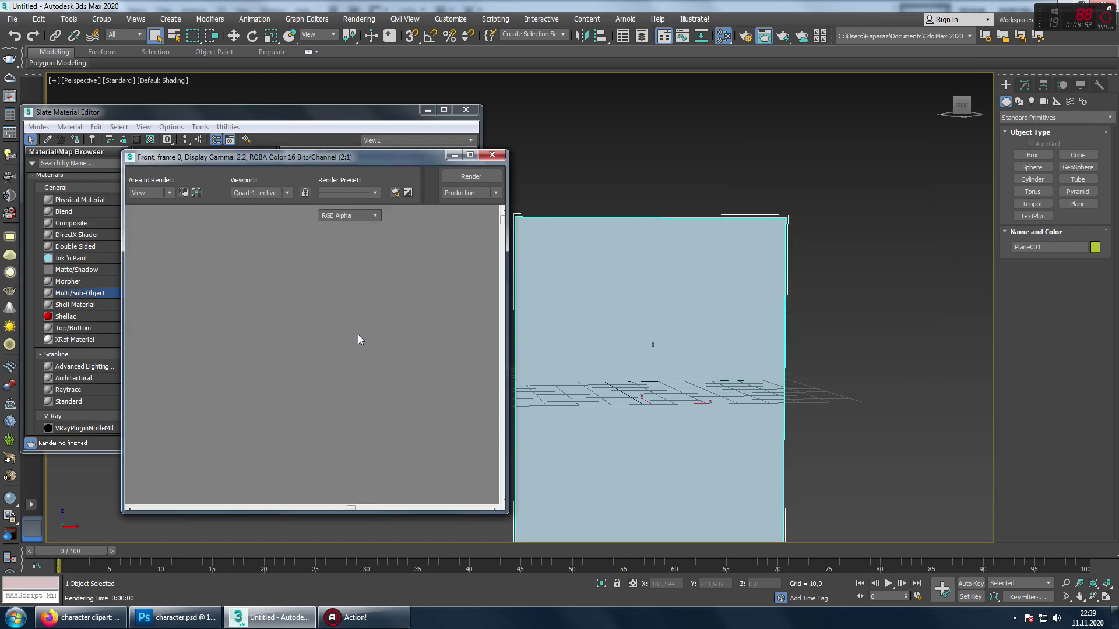
{"action": "left_click", "coordinate": [491, 154]}
Open Material #36 from slot 1 and expand its Maps rollout showing agiz1.png on Diffuse Color
{"action": "double_click", "coordinate": [187, 229]}
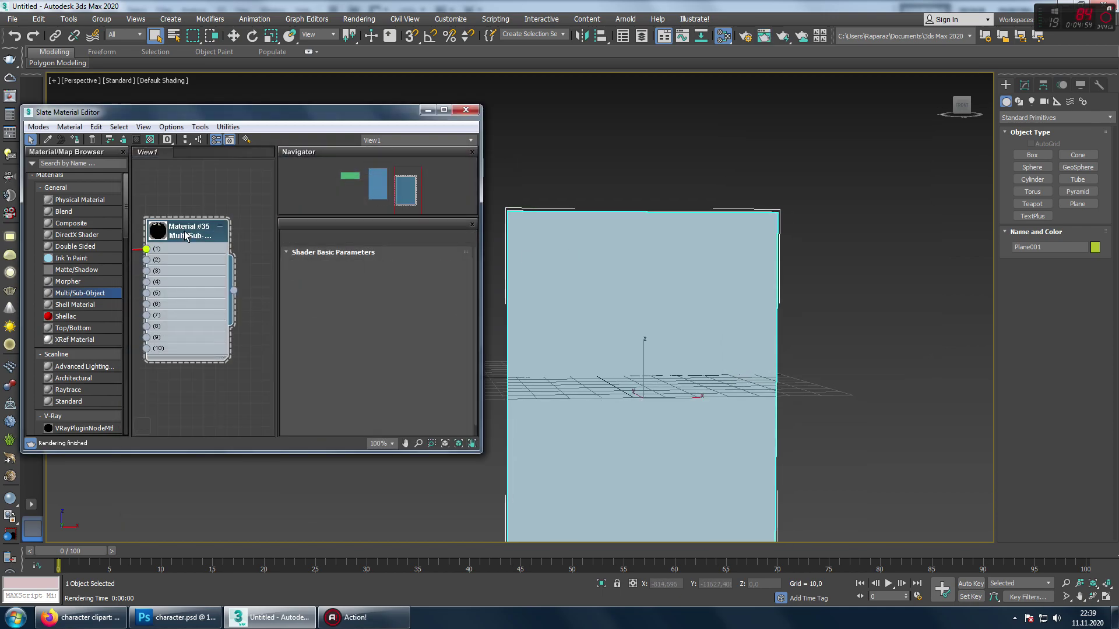
{"action": "left_click", "coordinate": [368, 315]}
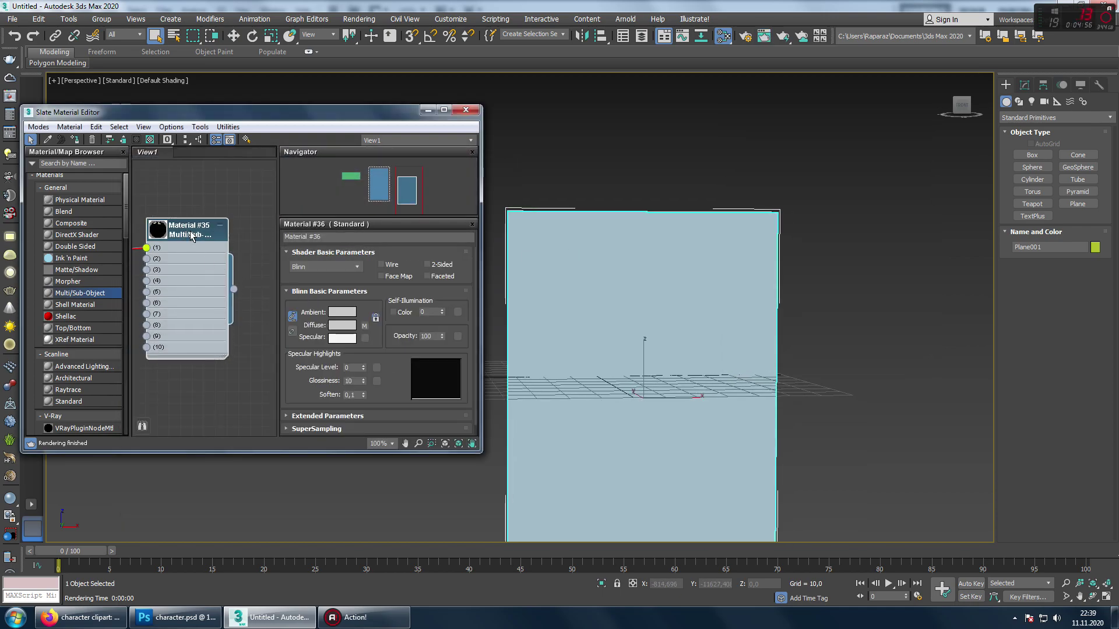
{"action": "left_click", "coordinate": [363, 325]}
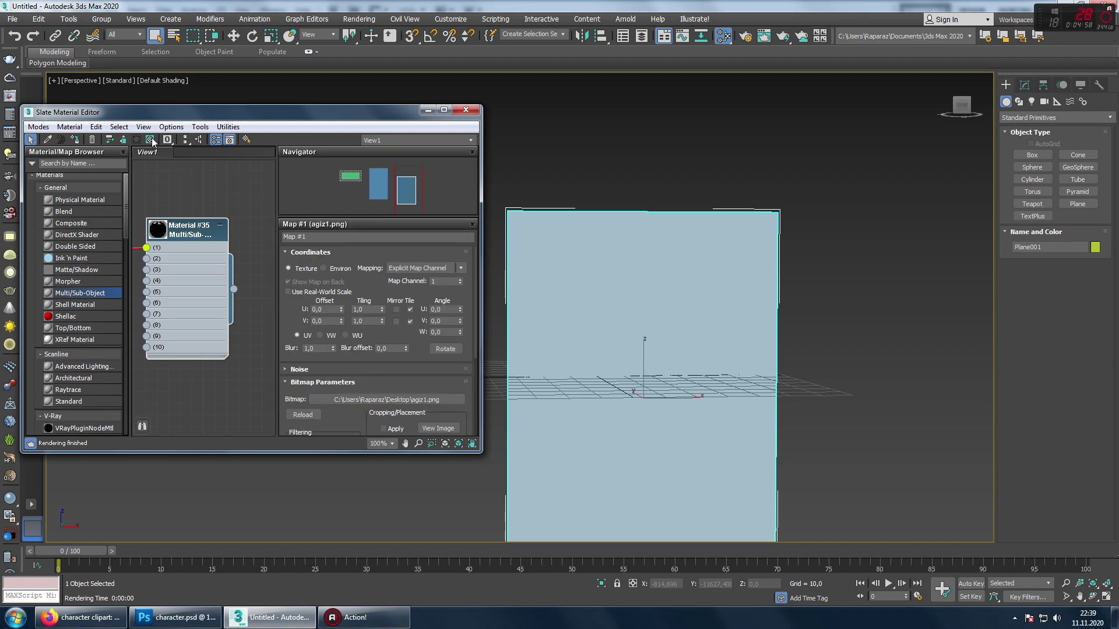
{"action": "double_click", "coordinate": [197, 240]}
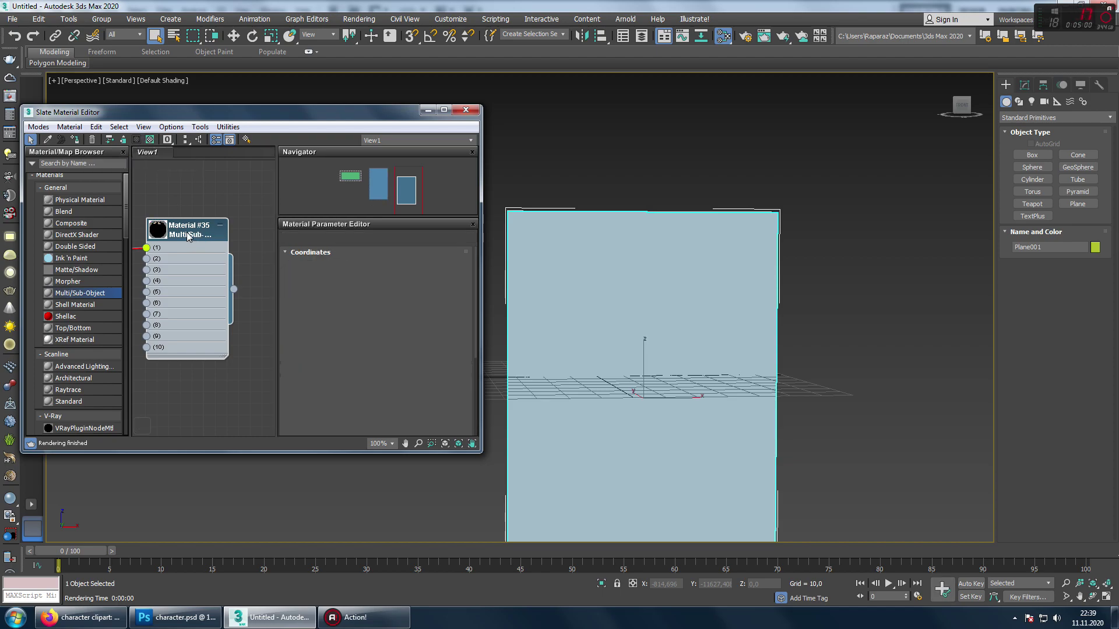
{"action": "scroll", "coordinate": [446, 286], "scroll_direction": "down", "scroll_amount": 1}
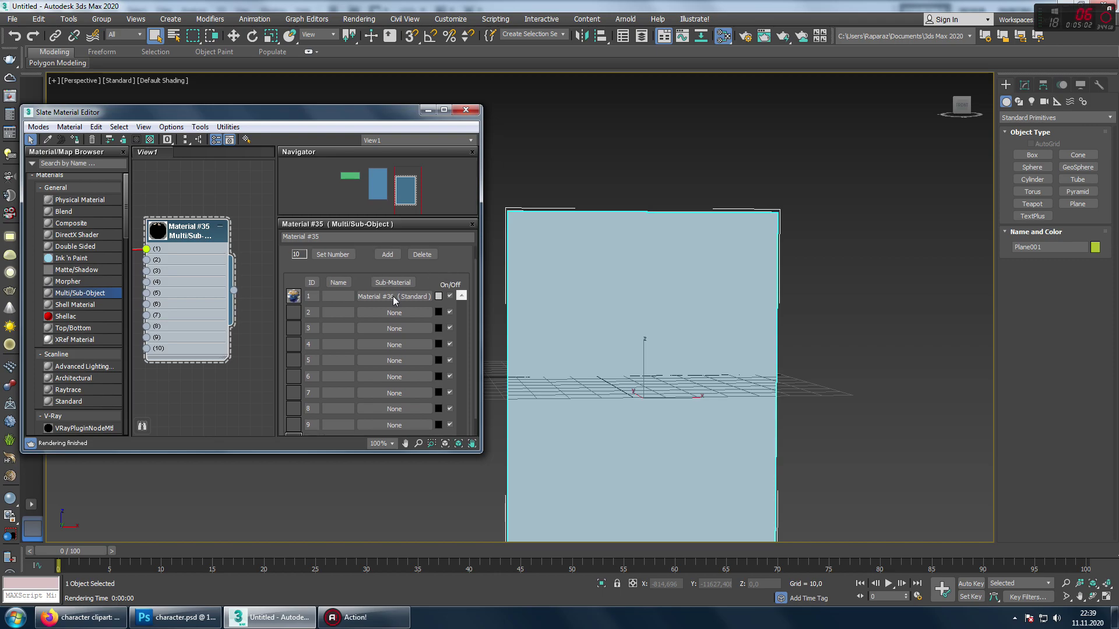
{"action": "middle_click_drag", "start_coordinate": [617, 297], "coordinate": [562, 331]}
{"action": "left_click", "coordinate": [393, 297]}
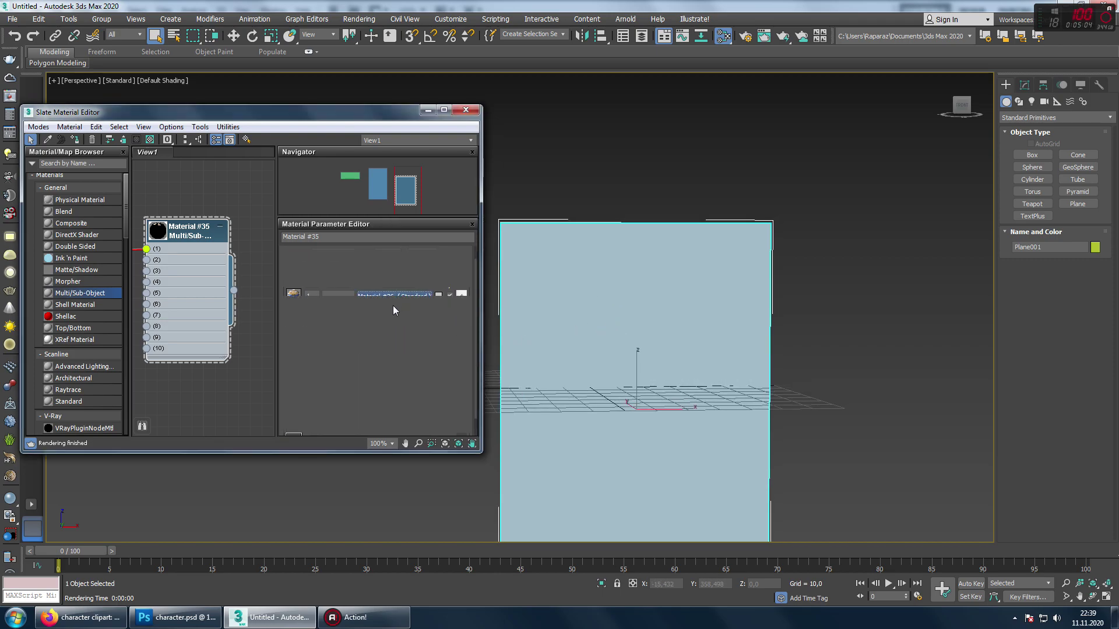
{"action": "scroll", "coordinate": [398, 325], "scroll_direction": "down", "scroll_amount": 1}
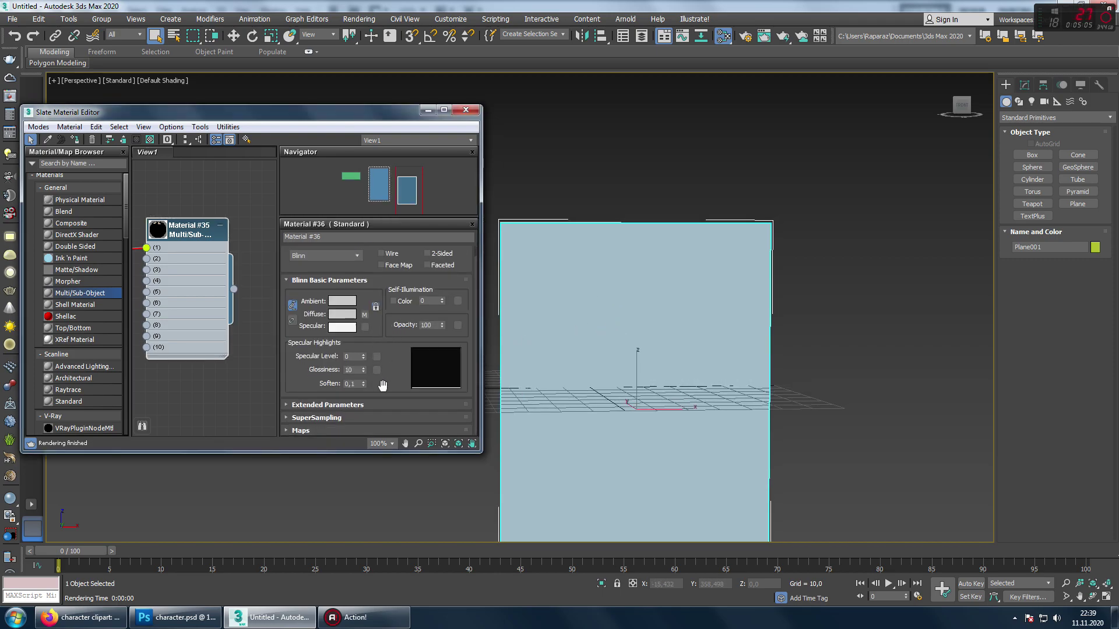
{"action": "left_click", "coordinate": [330, 431]}
{"action": "scroll", "coordinate": [329, 376], "scroll_direction": "up", "scroll_amount": 2}
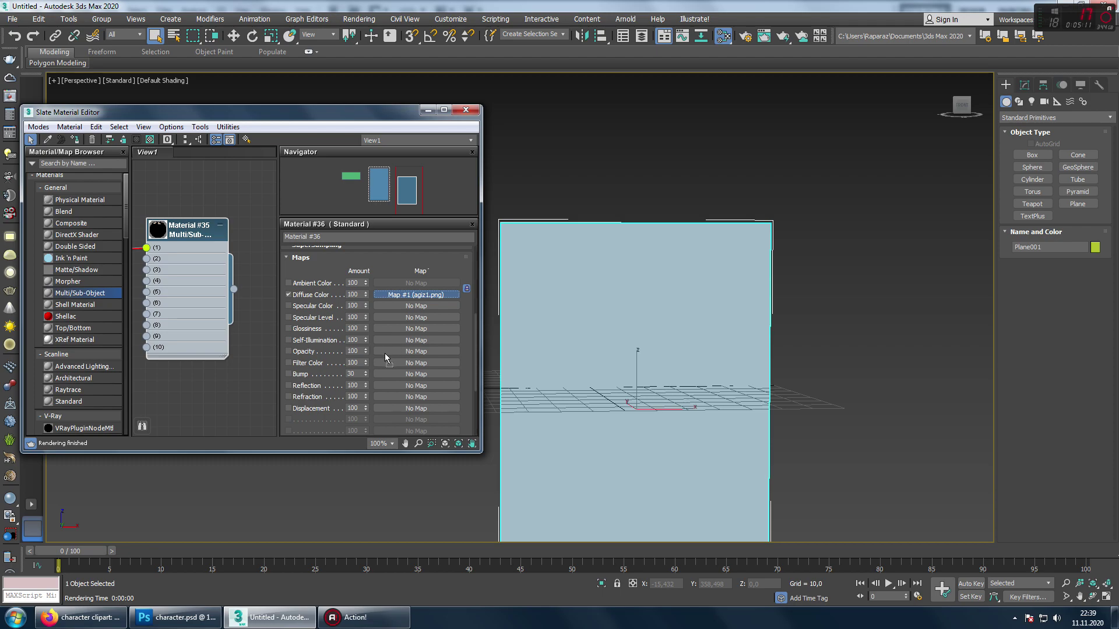
Copy the agiz1.png diffuse map into the Opacity slot and set Mono Channel Output to Alpha
{"action": "left_click_drag", "start_coordinate": [384, 353], "coordinate": [396, 350]}
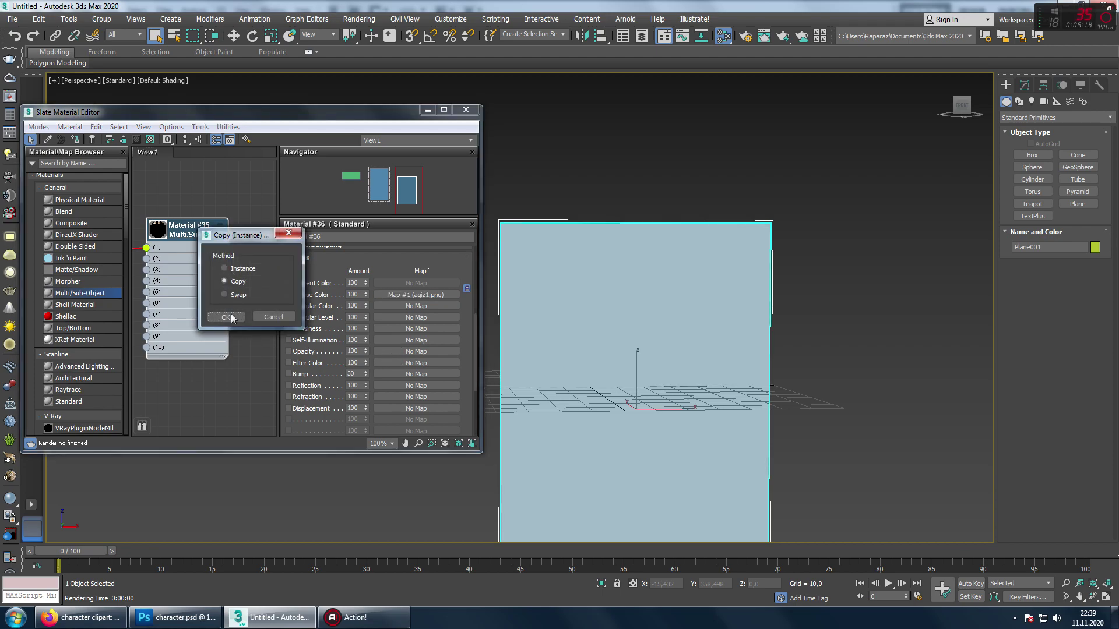
{"action": "left_click", "coordinate": [231, 317]}
{"action": "left_click", "coordinate": [416, 351]}
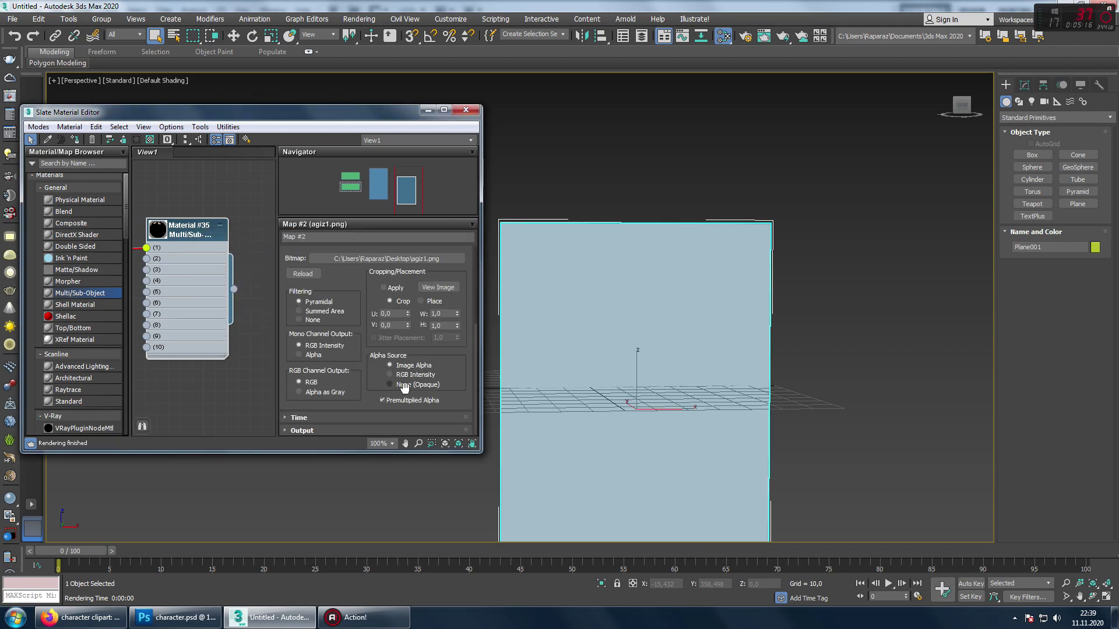
{"action": "left_click", "coordinate": [299, 354]}
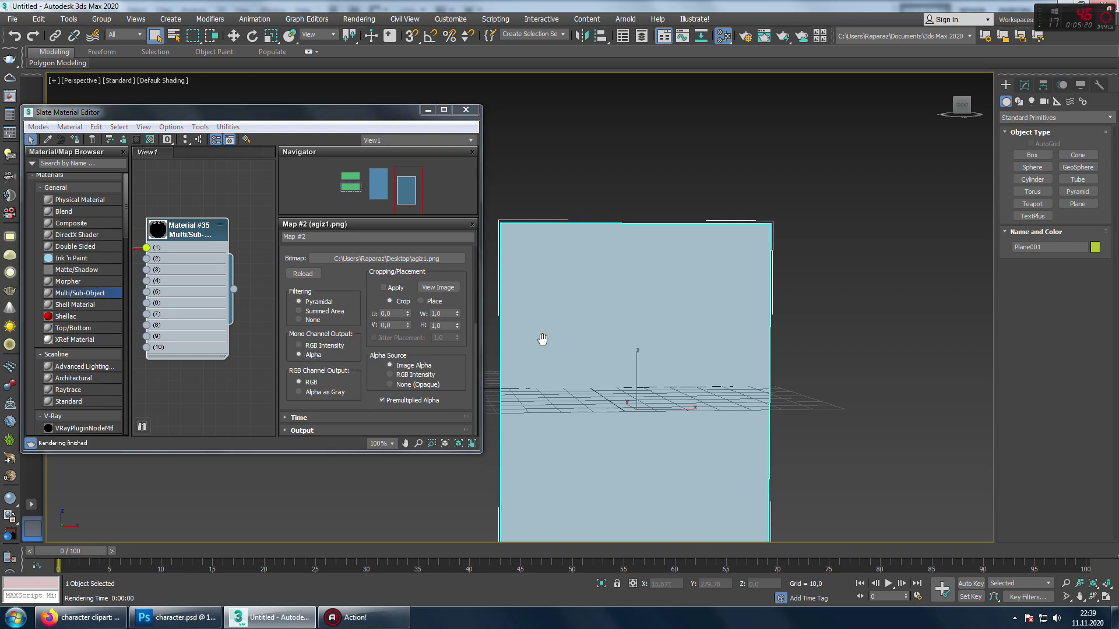
Render to check the cartoon boy's transparency, then reselect and recentre the plane
{"action": "key", "text": "shift+q"}
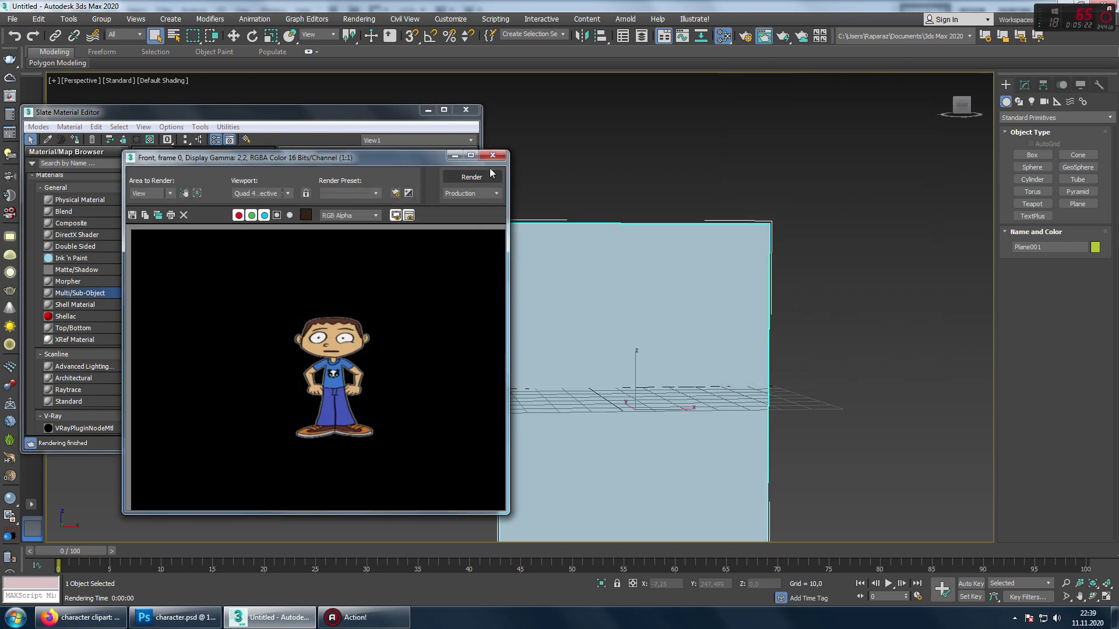
{"action": "left_click", "coordinate": [492, 155]}
{"action": "left_click", "coordinate": [523, 192]}
{"action": "left_click", "coordinate": [712, 248]}
{"action": "middle_click_drag", "start_coordinate": [712, 248], "coordinate": [819, 256]}
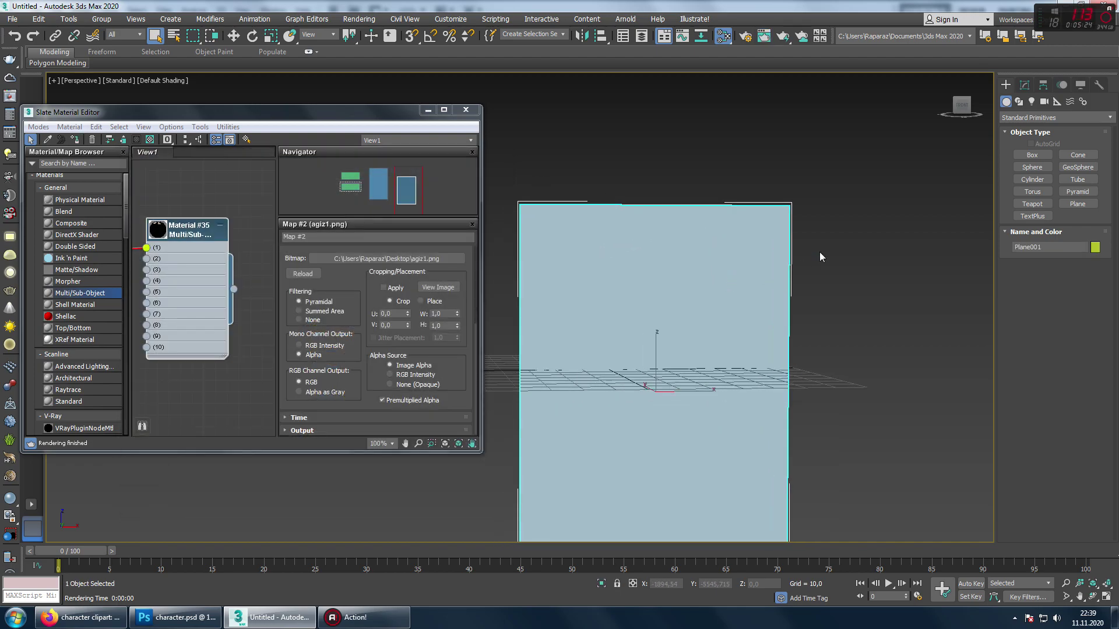
Add a UVW Map modifier to the plane, then remove it again
{"action": "left_click", "coordinate": [1024, 85]}
{"action": "left_click", "coordinate": [1032, 119]}
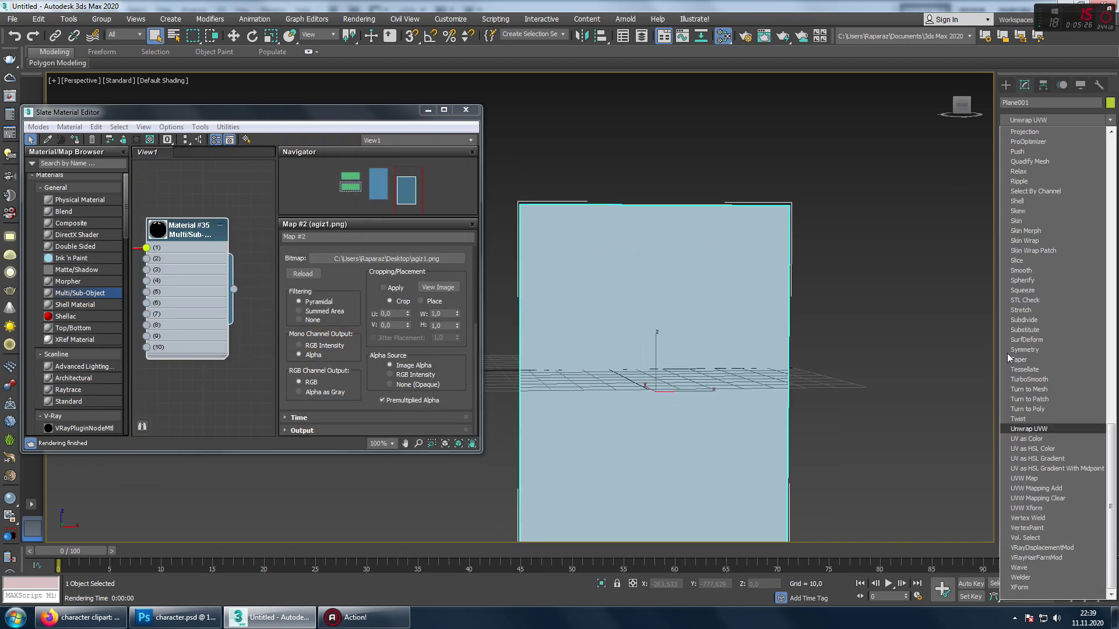
{"action": "left_click", "coordinate": [1032, 478]}
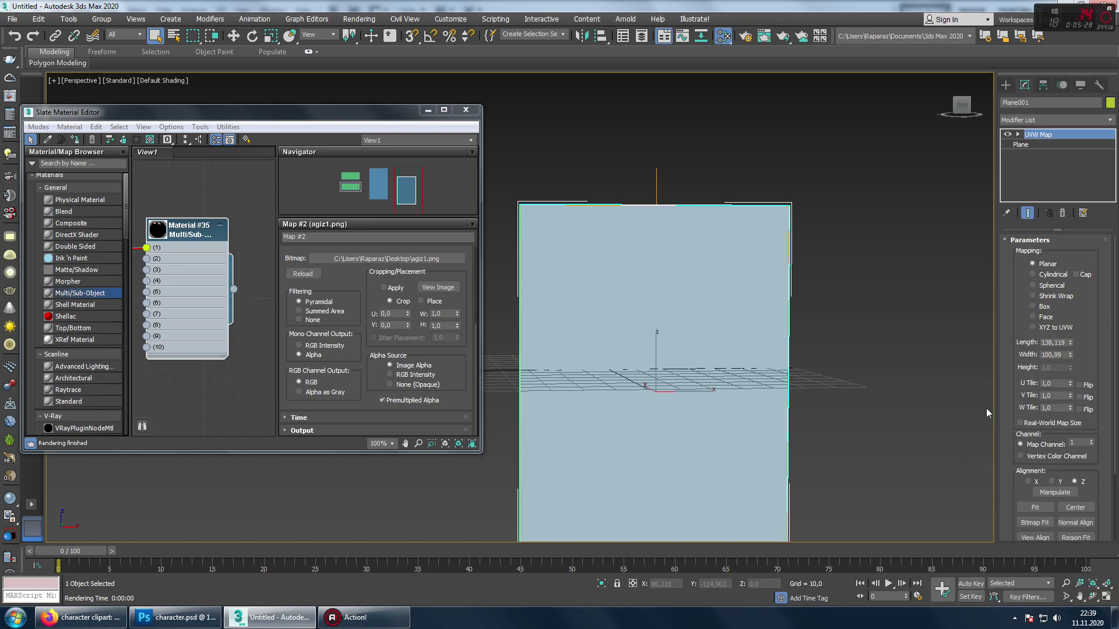
{"action": "left_click", "coordinate": [1062, 213]}
Open Material #36 and turn on its shaded material display in the viewport
{"action": "middle_click_drag", "start_coordinate": [531, 247], "coordinate": [625, 245]}
{"action": "scroll", "coordinate": [259, 272], "scroll_direction": "down", "scroll_amount": 2}
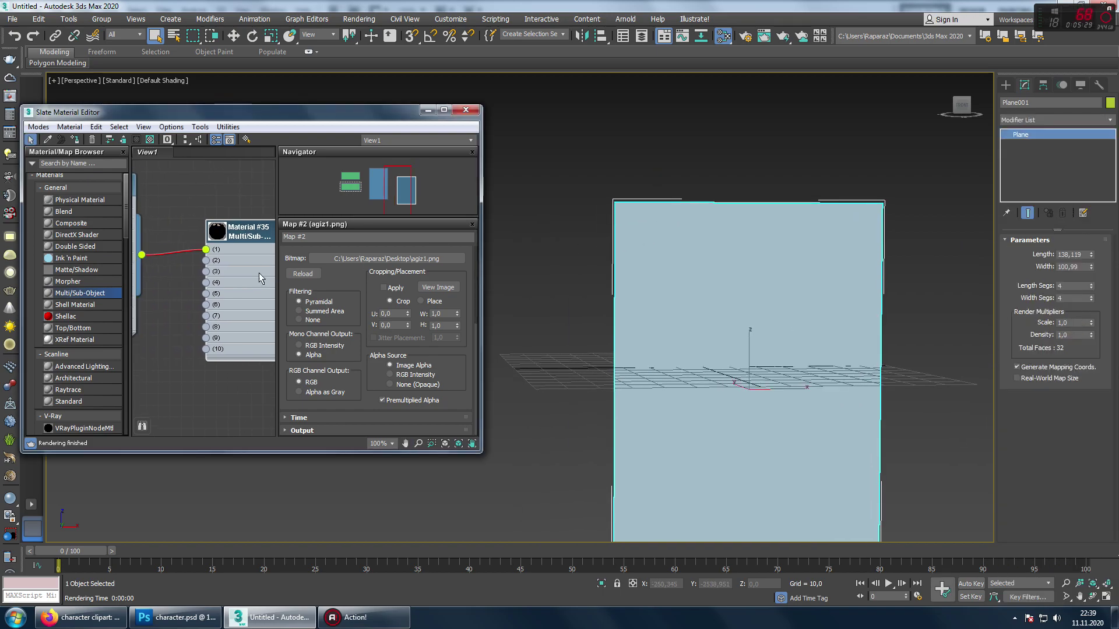
{"action": "scroll", "coordinate": [229, 264], "scroll_direction": "down", "scroll_amount": 1}
{"action": "middle_click_drag", "start_coordinate": [229, 265], "coordinate": [271, 268]}
{"action": "double_click", "coordinate": [181, 216]}
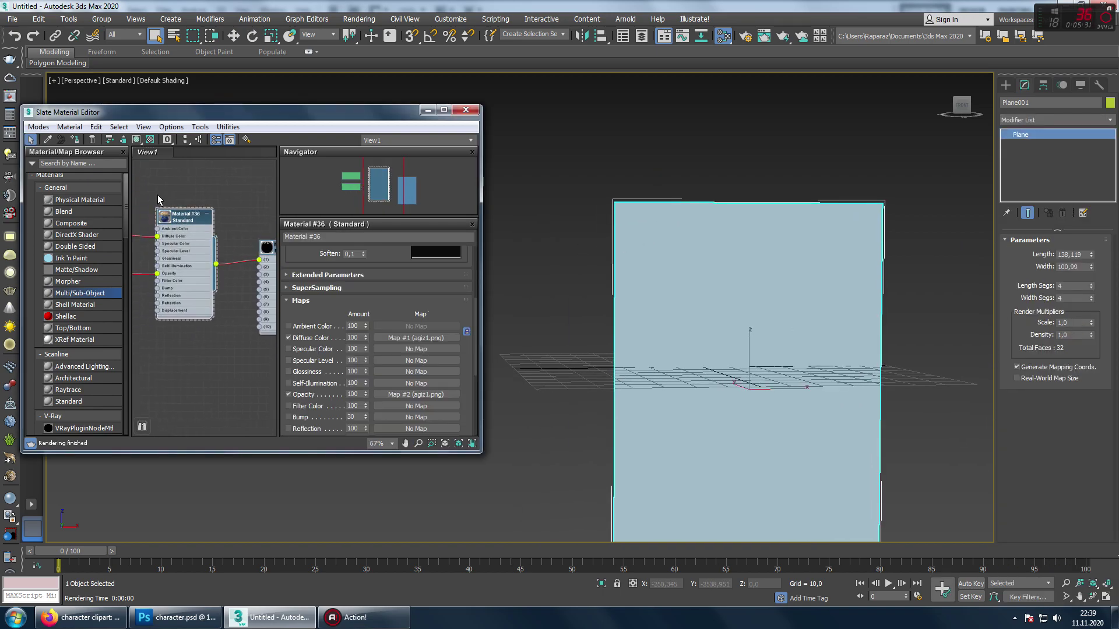
{"action": "left_click", "coordinate": [137, 141]}
Select the Multi/Sub-Object material node and show its slot list
{"action": "middle_click_drag", "start_coordinate": [224, 236], "coordinate": [195, 249]}
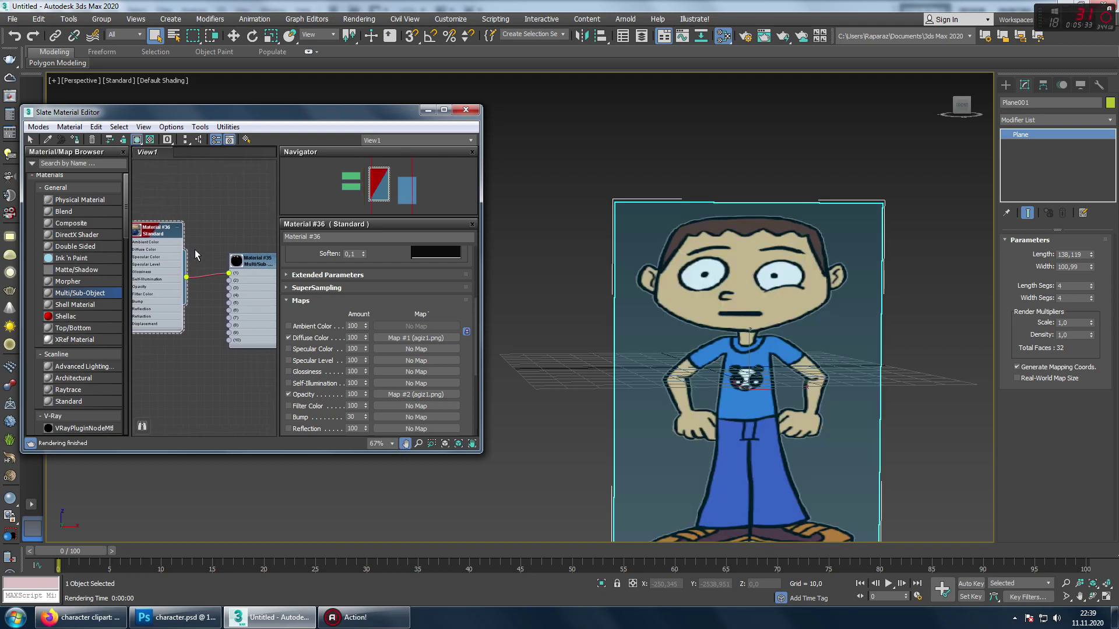
{"action": "double_click", "coordinate": [250, 263]}
{"action": "left_click", "coordinate": [393, 261]}
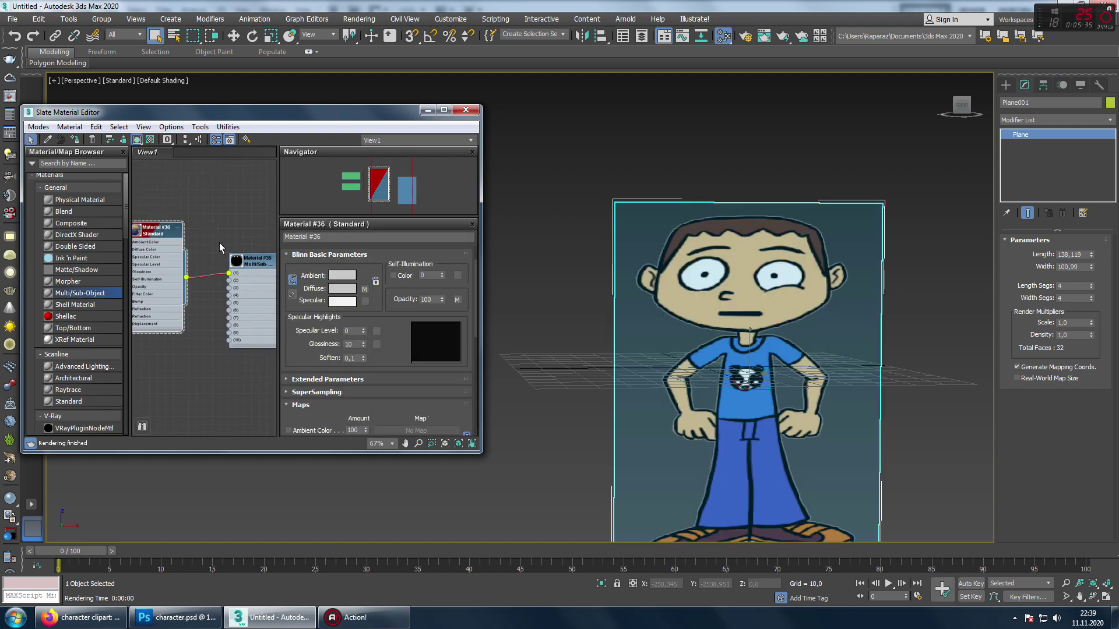
{"action": "middle_click_drag", "start_coordinate": [245, 269], "coordinate": [236, 284]}
{"action": "left_click", "coordinate": [237, 284]}
{"action": "double_click", "coordinate": [236, 283]}
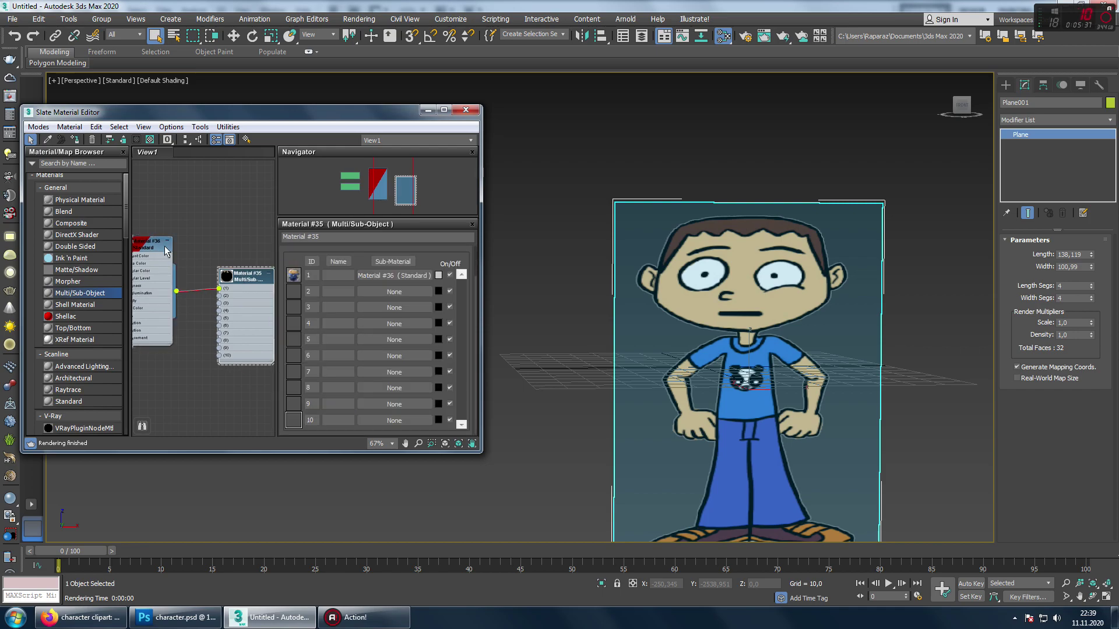
{"action": "middle_click_drag", "start_coordinate": [292, 314], "coordinate": [253, 309]}
Zoom out and switch to a maximized, shaded Front view of the character plane
{"action": "key", "text": "alt+z"}
{"action": "mouse_move", "coordinate": [728, 291]}
{"action": "left_mouse_down"}
{"action": "mouse_move", "coordinate": [729, 324]}
{"action": "mouse_move", "coordinate": [736, 257]}
{"action": "left_mouse_up"}
{"action": "key", "text": "alt+w"}
{"action": "key", "text": "alt+w"}
{"action": "key", "text": "F3"}
{"action": "left_click", "coordinate": [394, 275]}
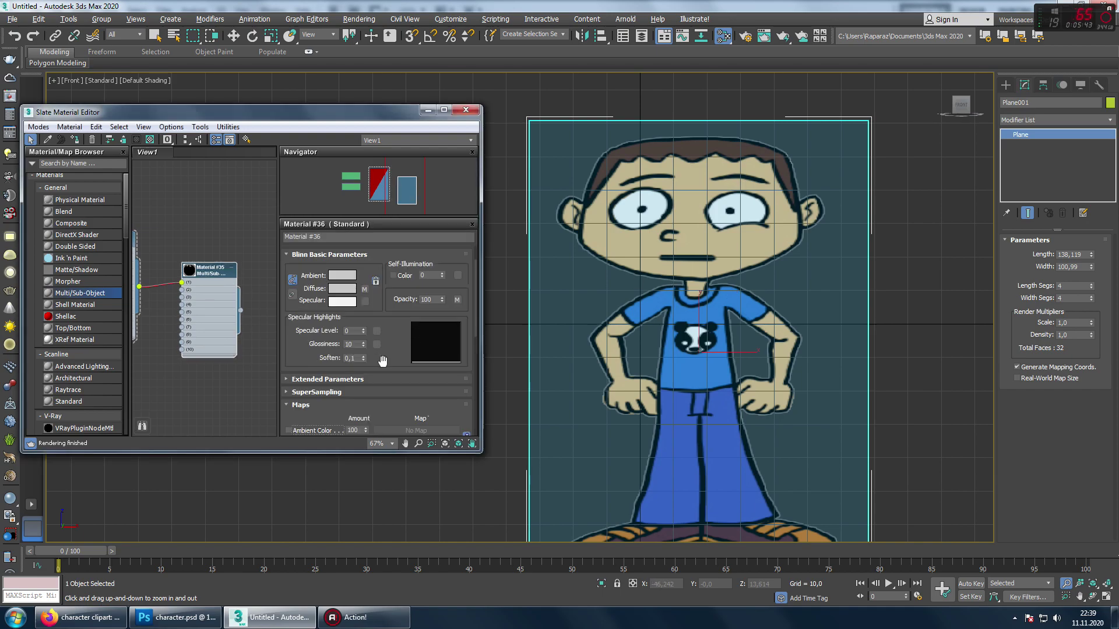
Preview the agiz1.png bitmap with View Image and read its 269 × 602 pixel size
{"action": "scroll", "coordinate": [382, 361], "scroll_direction": "down", "scroll_amount": 5}
{"action": "scroll", "coordinate": [409, 368], "scroll_direction": "down", "scroll_amount": 2}
{"action": "left_click", "coordinate": [407, 287]}
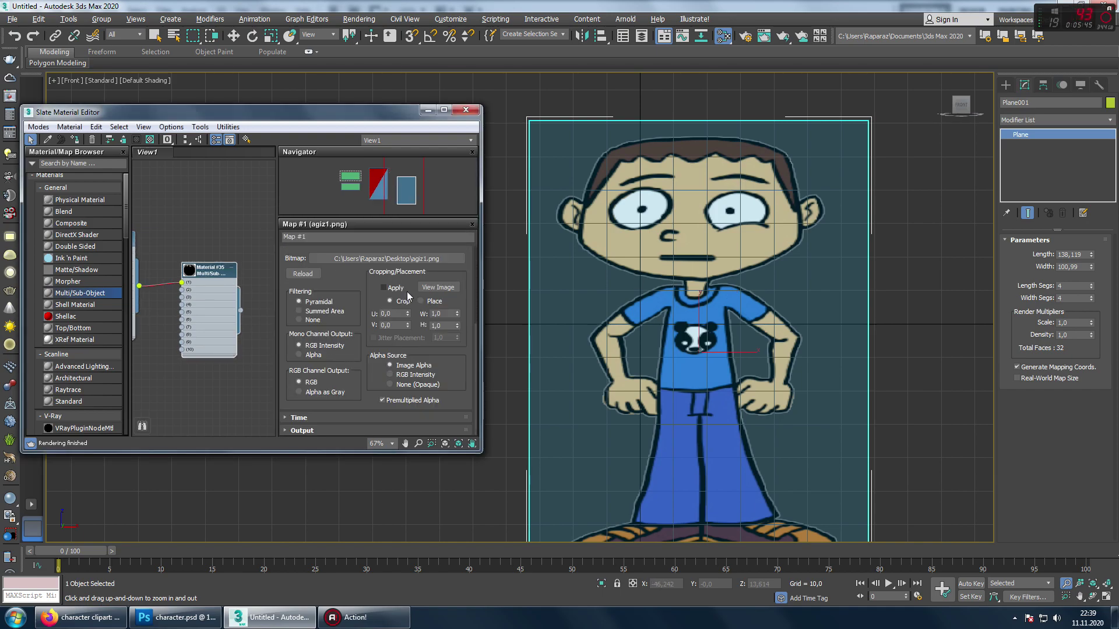
{"action": "scroll", "coordinate": [403, 303], "scroll_direction": "up", "scroll_amount": 1}
{"action": "scroll", "coordinate": [399, 318], "scroll_direction": "up", "scroll_amount": 3}
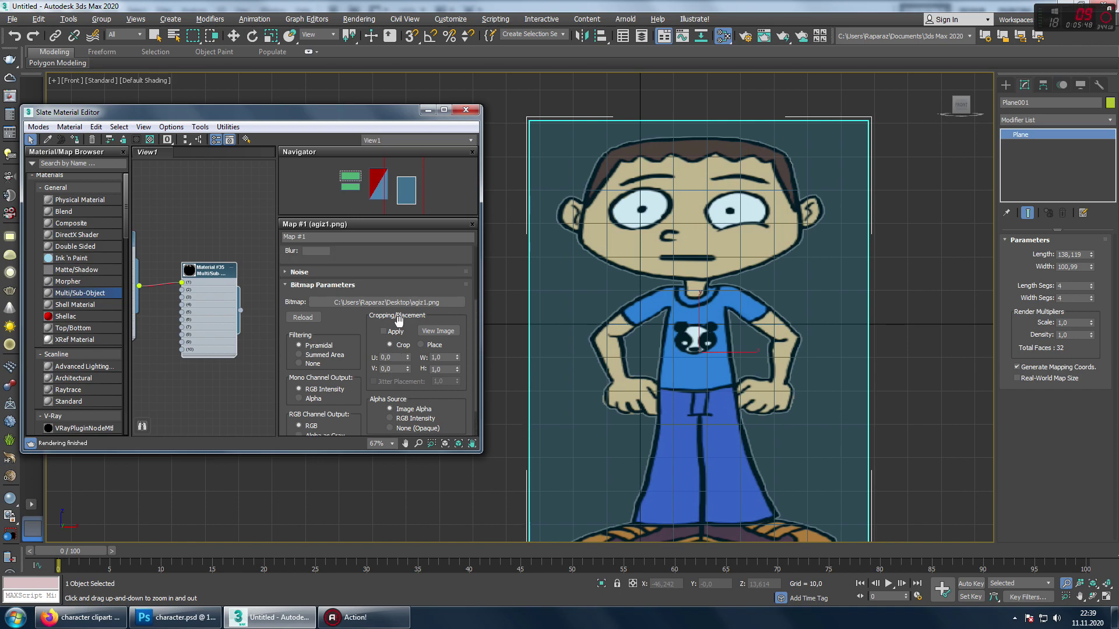
{"action": "left_click", "coordinate": [437, 331]}
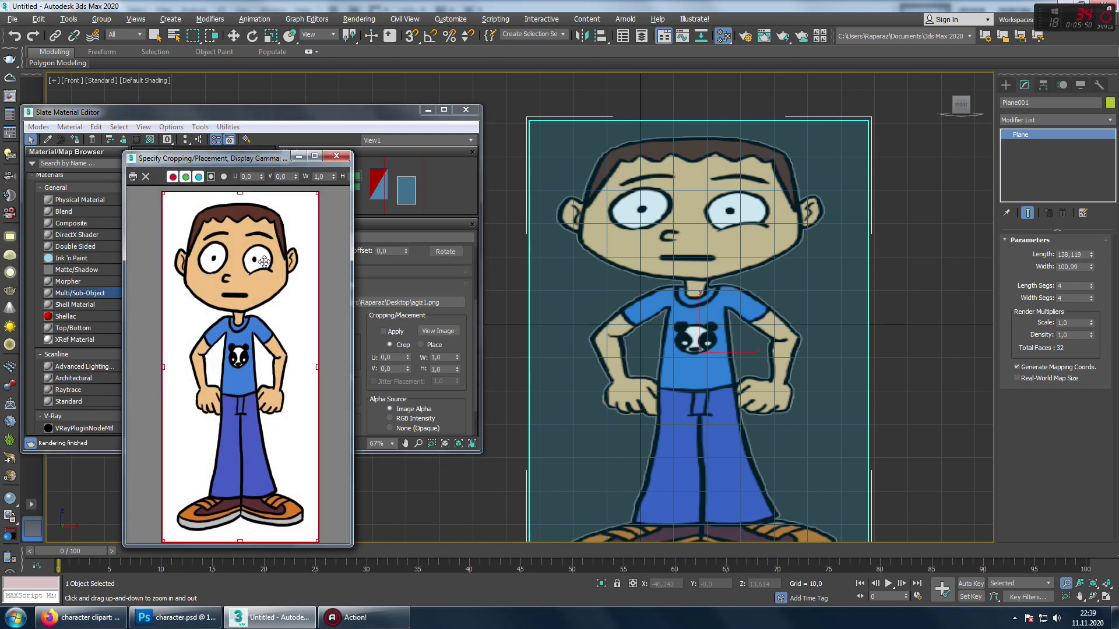
{"action": "right_click", "coordinate": [261, 257]}
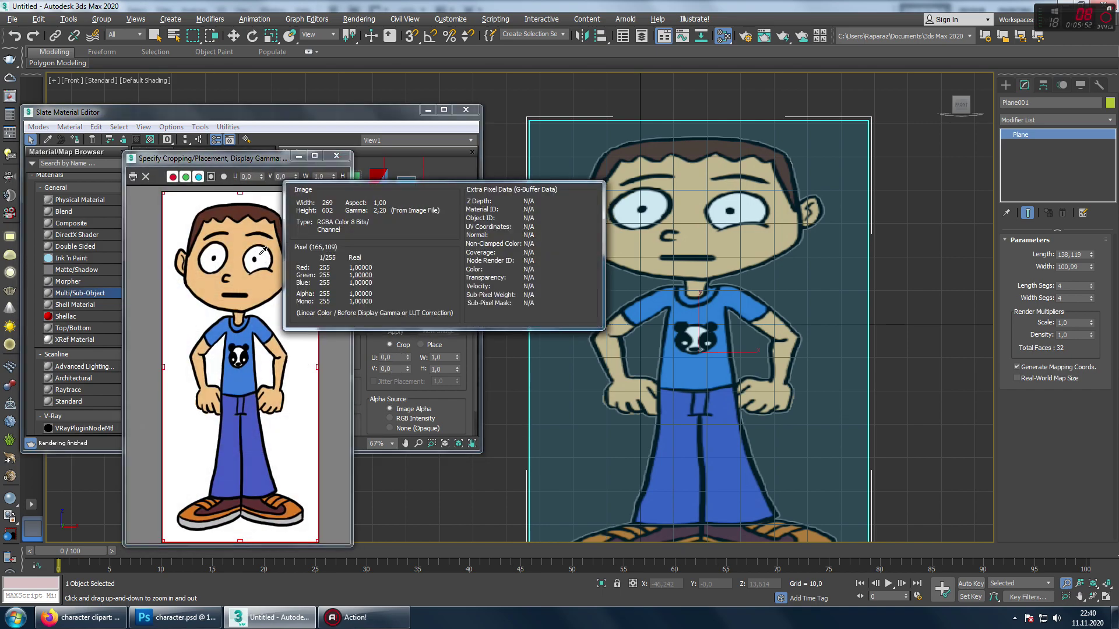
{"action": "right_click_drag", "start_coordinate": [260, 254], "coordinate": [261, 254]}
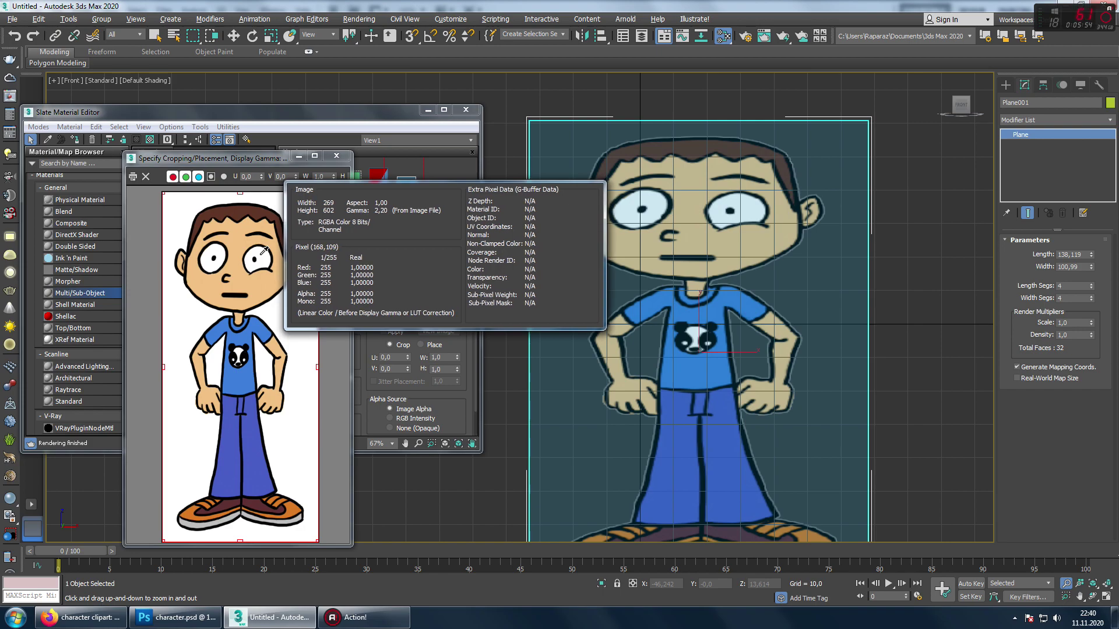
Confirm the 269 × 602 pixel size in Photoshop's Image Size, cancel, and return to 3ds Max
{"action": "left_click", "coordinate": [175, 618]}
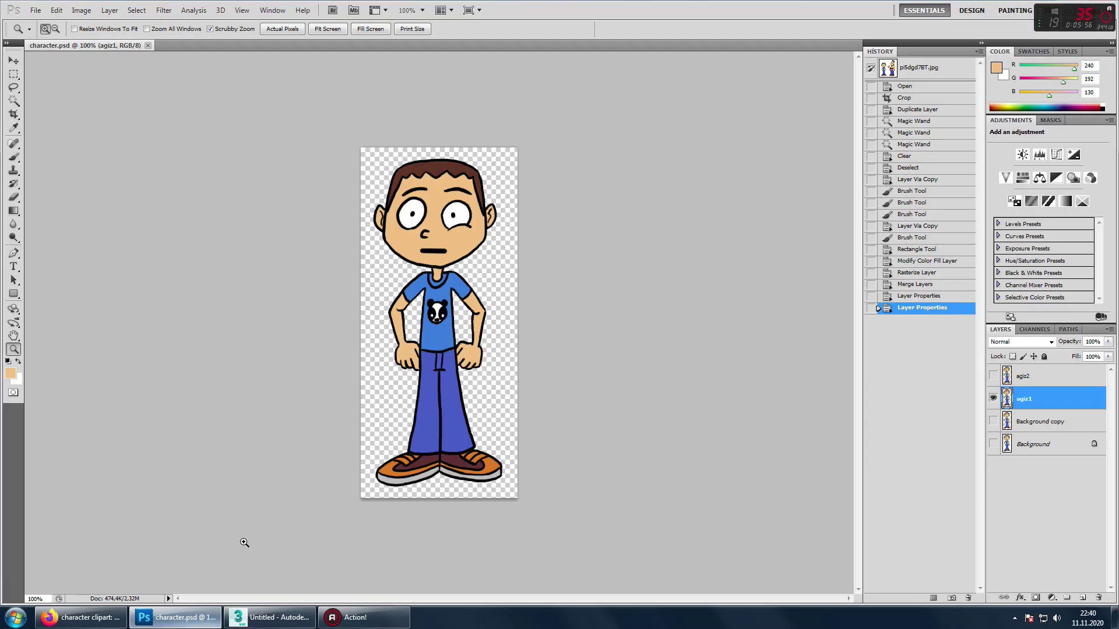
{"action": "left_click", "coordinate": [82, 9]}
{"action": "left_click", "coordinate": [108, 93]}
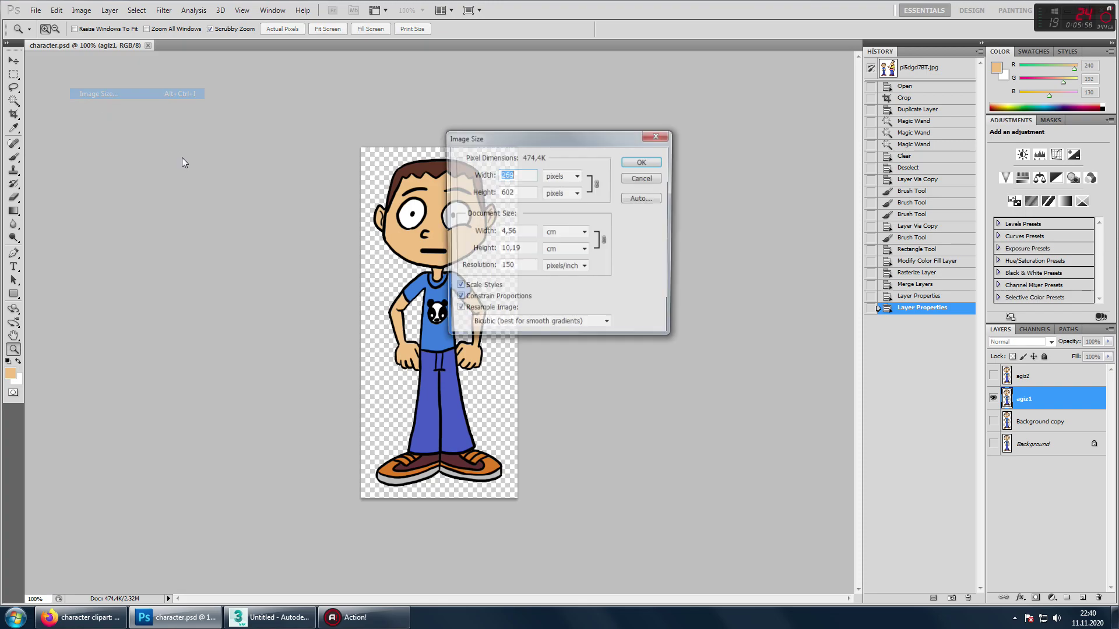
{"action": "left_click", "coordinate": [629, 178]}
{"action": "left_click", "coordinate": [268, 618]}
{"action": "right_click_drag", "start_coordinate": [268, 240], "coordinate": [256, 263]}
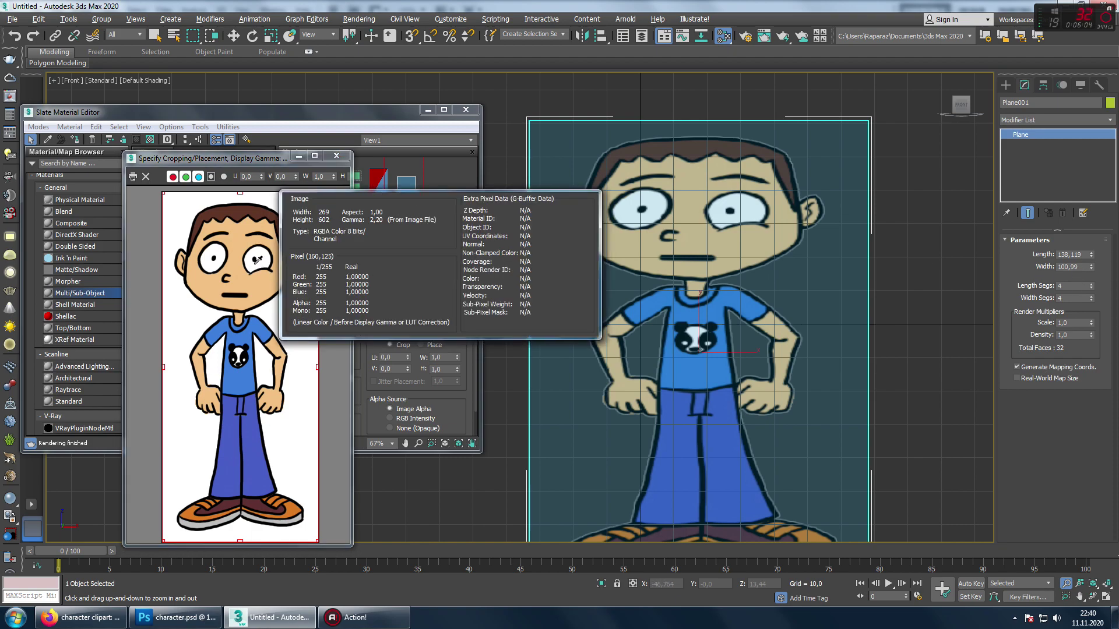
Set the plane's Length to 602, correcting the mistyped 6012
{"action": "double_click", "coordinate": [1072, 254]}
{"action": "type", "text": "6012"}
{"action": "key", "text": "Return"}
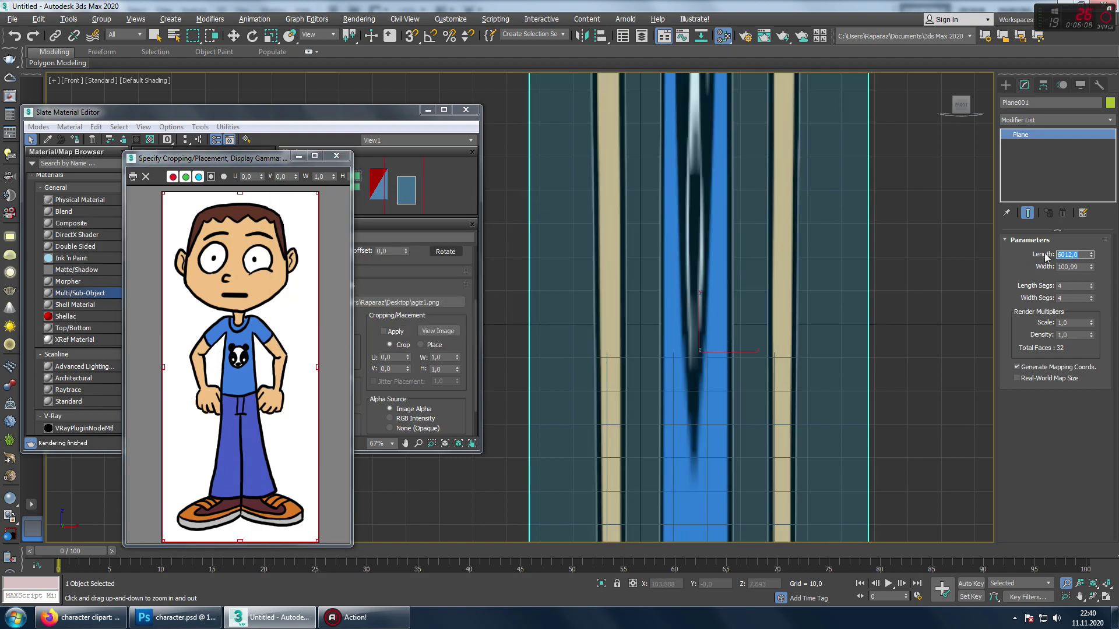
{"action": "type", "text": "602"}
{"action": "key", "text": "Return"}
{"action": "middle_click_drag", "start_coordinate": [896, 280], "coordinate": [864, 337]}
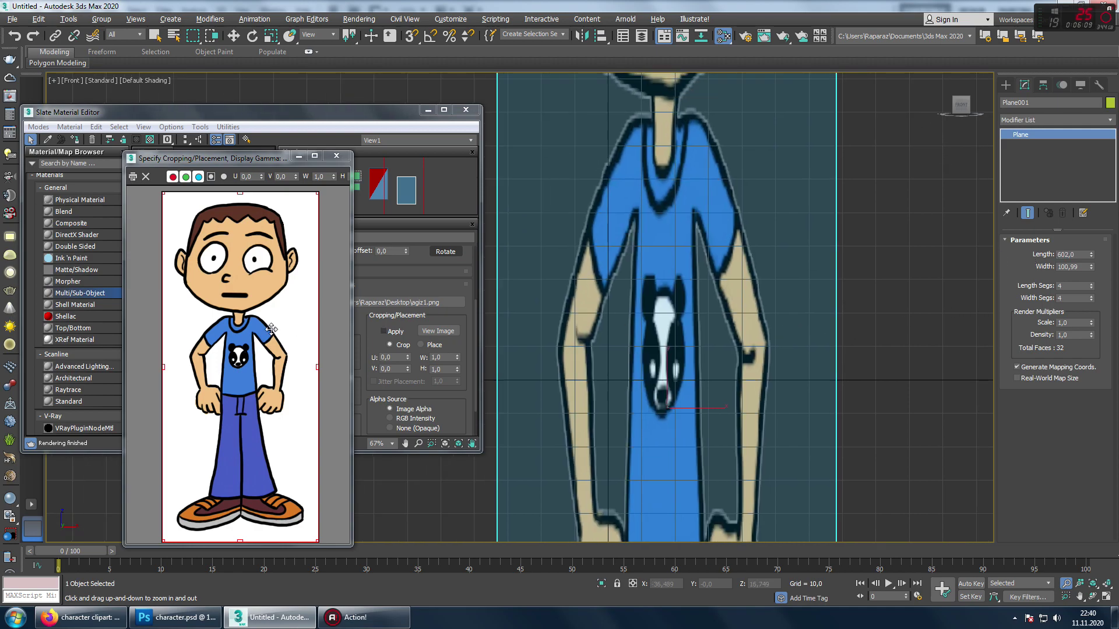
{"action": "right_click", "coordinate": [234, 317]}
Set the plane's Width to 269 and reframe the Front view on the character
{"action": "double_click", "coordinate": [1072, 267]}
{"action": "type", "text": "269"}
{"action": "key", "text": "Return"}
{"action": "middle_click_drag", "start_coordinate": [846, 228], "coordinate": [674, 281]}
{"action": "scroll", "coordinate": [675, 281], "scroll_direction": "down", "scroll_amount": 5}
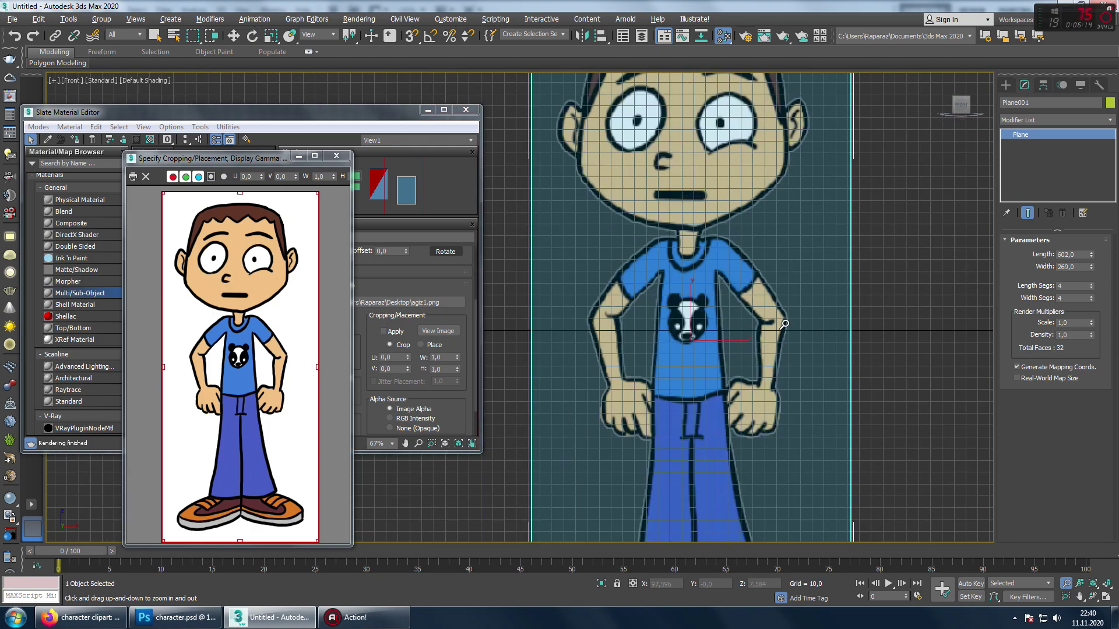
{"action": "scroll", "coordinate": [728, 307], "scroll_direction": "down", "scroll_amount": 2}
{"action": "scroll", "coordinate": [728, 309], "scroll_direction": "up", "scroll_amount": 1}
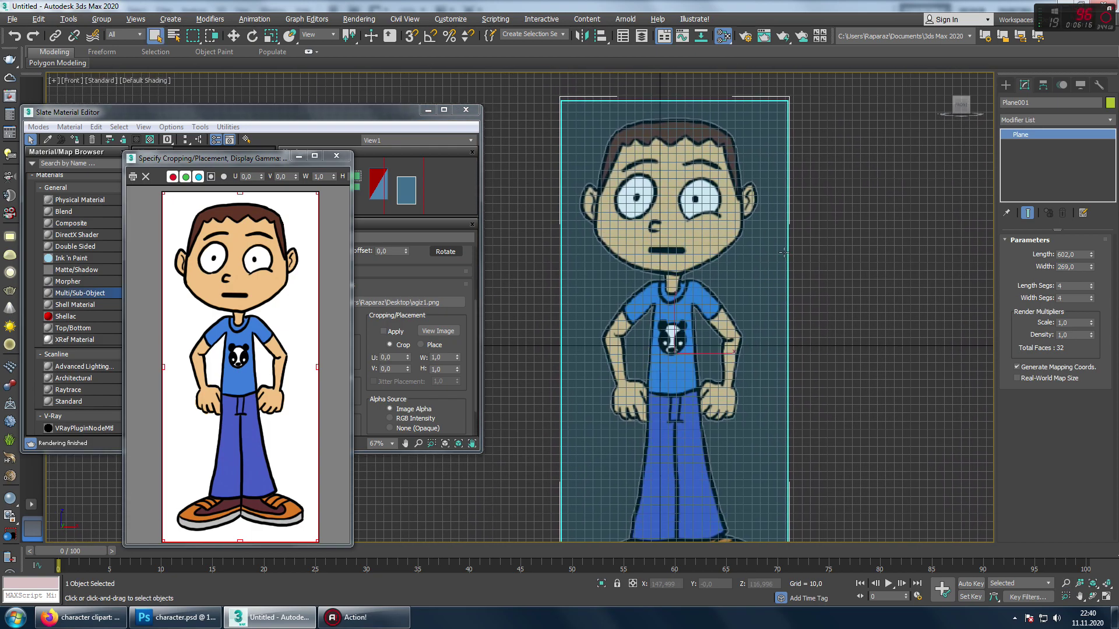
{"action": "scroll", "coordinate": [784, 252], "scroll_direction": "up", "scroll_amount": 2}
{"action": "scroll", "coordinate": [824, 294], "scroll_direction": "up", "scroll_amount": 3}
{"action": "scroll", "coordinate": [824, 294], "scroll_direction": "down", "scroll_amount": 3}
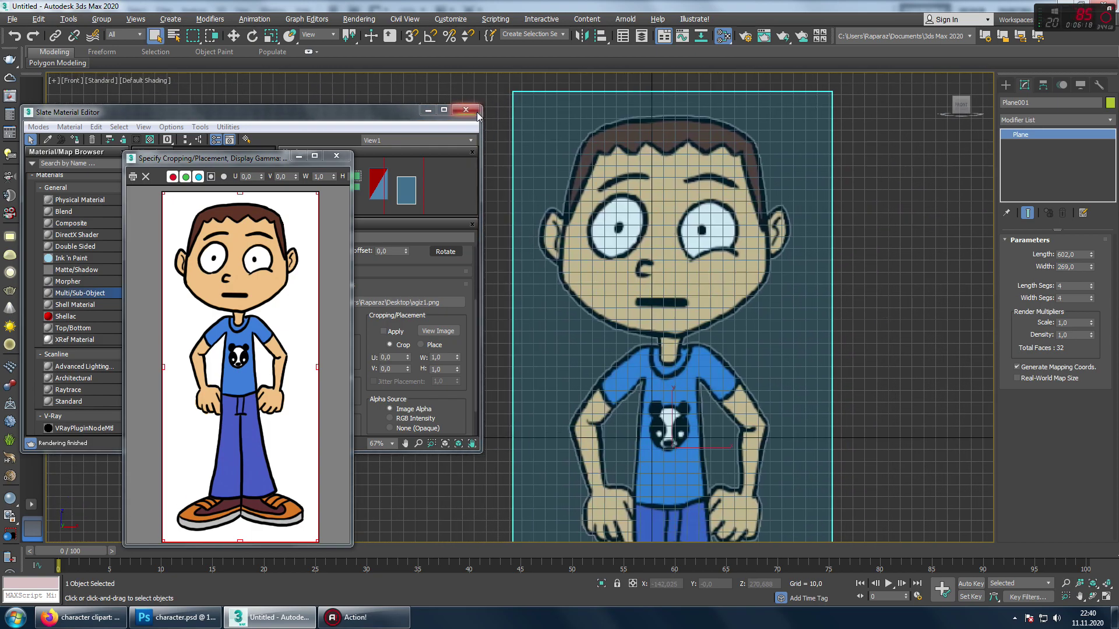
Reduce the plane to 1 length and 1 width segment and close the bitmap preview
{"action": "key", "text": "F3"}
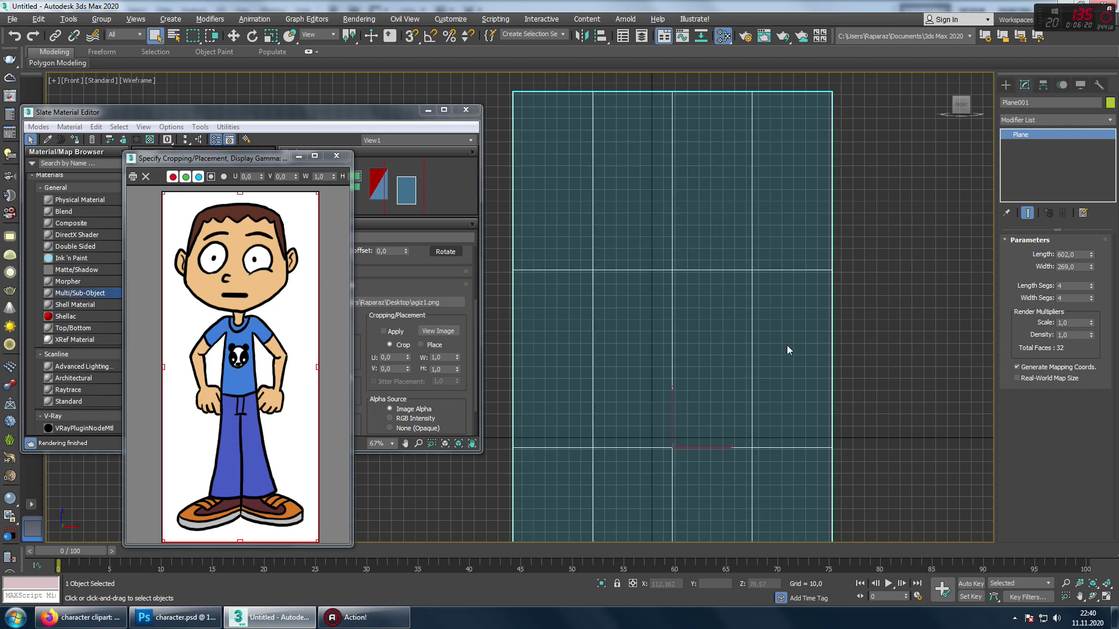
{"action": "left_click", "coordinate": [1092, 288]}
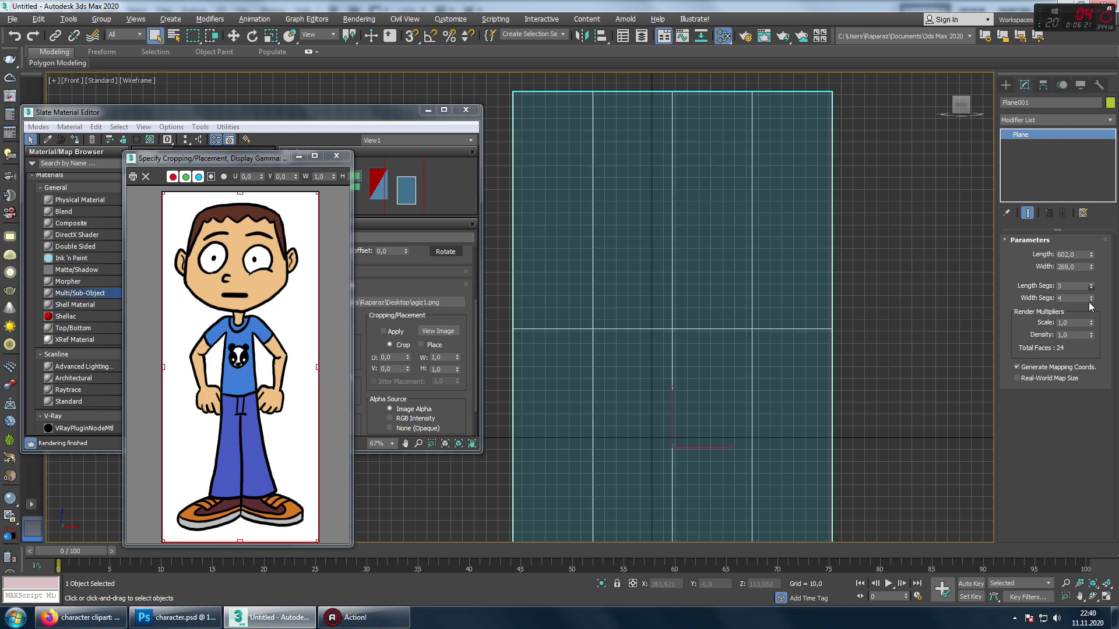
{"action": "left_click", "coordinate": [1091, 300]}
{"action": "left_click", "coordinate": [1091, 300]}
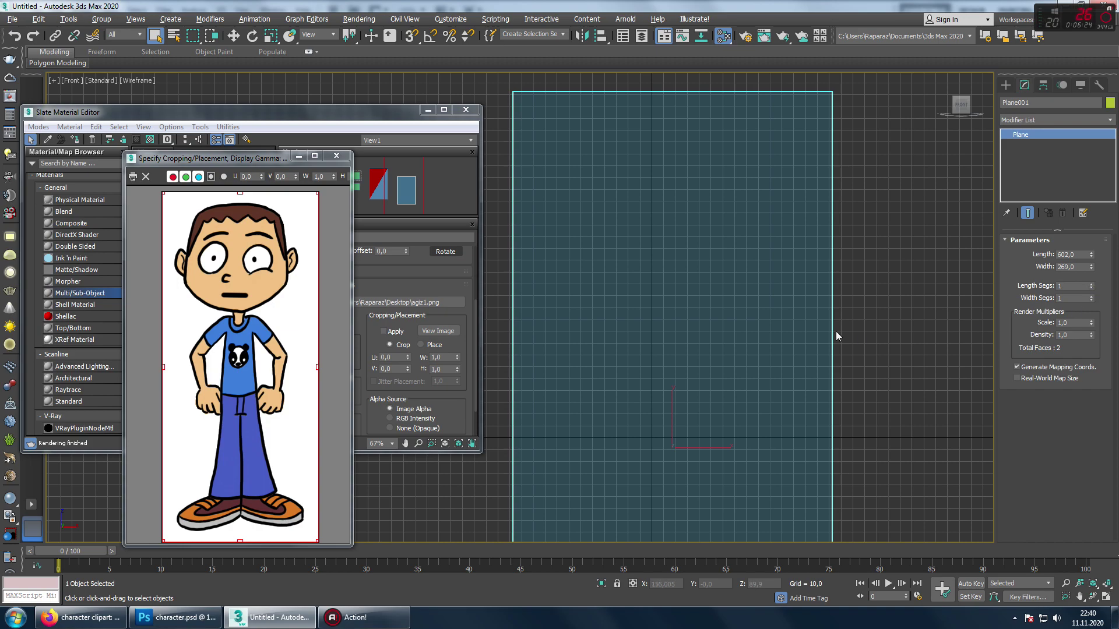
{"action": "key", "text": "F3"}
{"action": "middle_click_drag", "start_coordinate": [629, 301], "coordinate": [633, 318]}
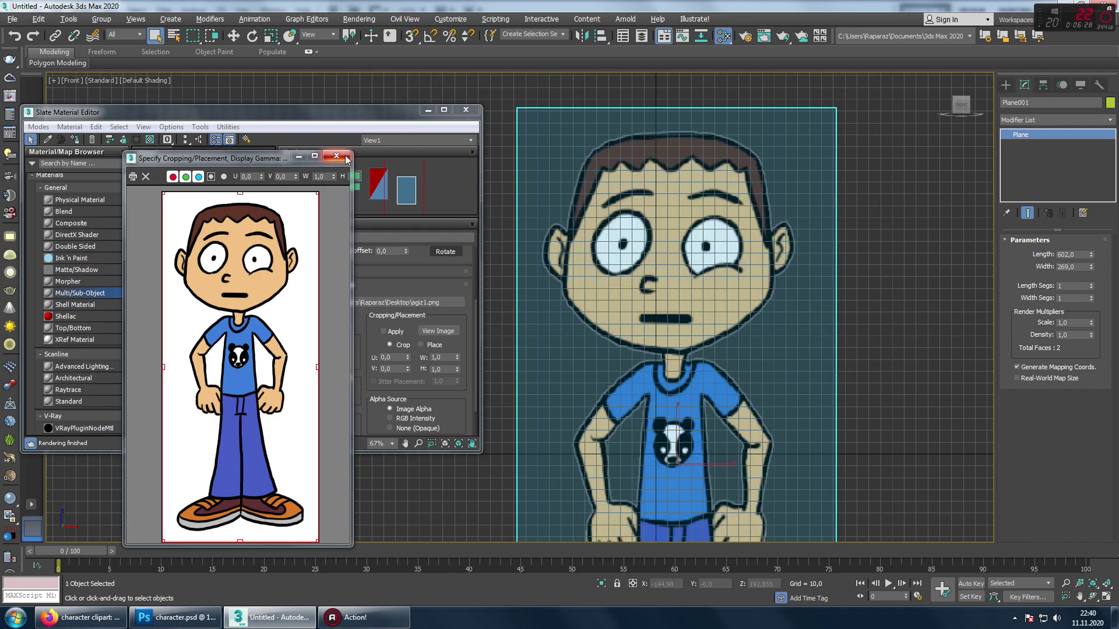
{"action": "left_click", "coordinate": [347, 159]}
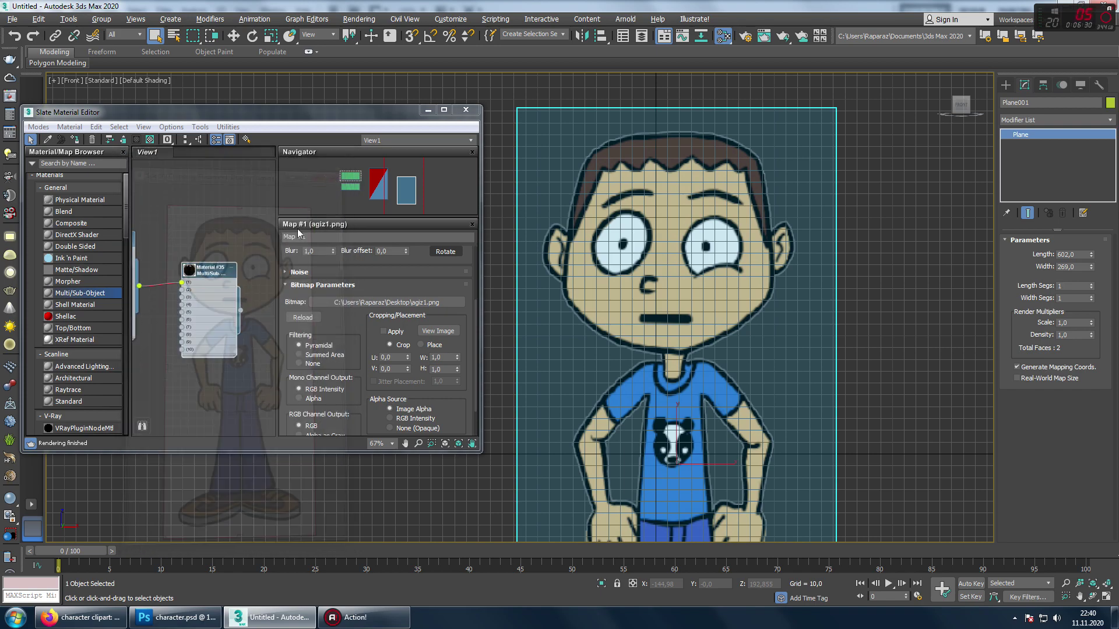
{"action": "middle_click_drag", "start_coordinate": [637, 274], "coordinate": [645, 251]}
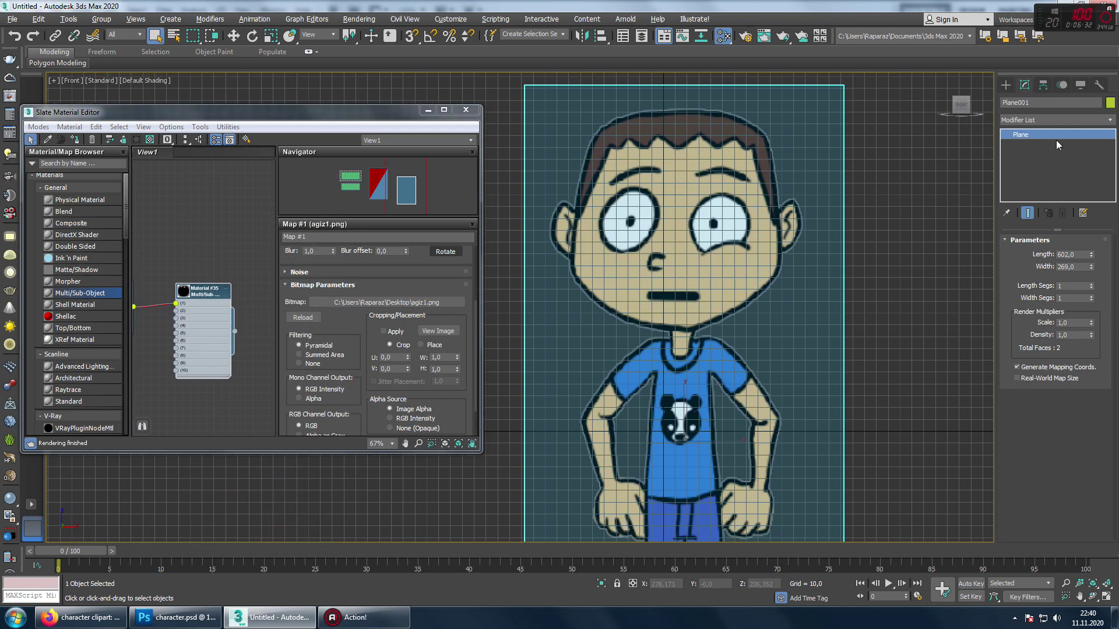
Add a Material modifier to the plane, leaving its Material ID at 1
{"action": "left_click", "coordinate": [1055, 120]}
{"action": "key", "text": "m"}
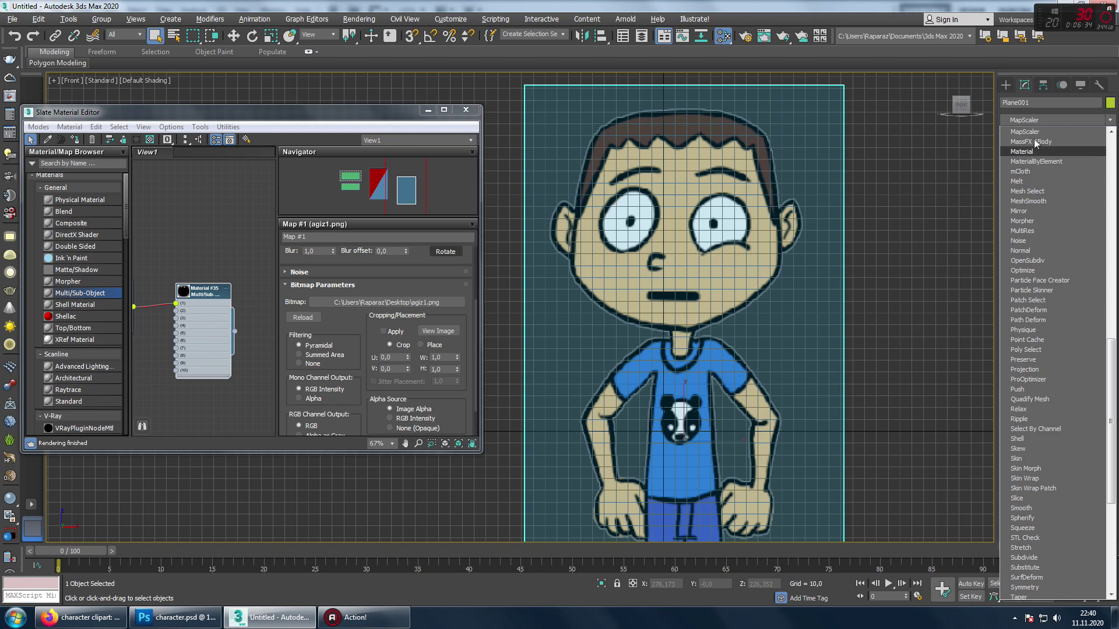
{"action": "left_click", "coordinate": [1034, 151]}
{"action": "middle_click_drag", "start_coordinate": [735, 271], "coordinate": [738, 299]}
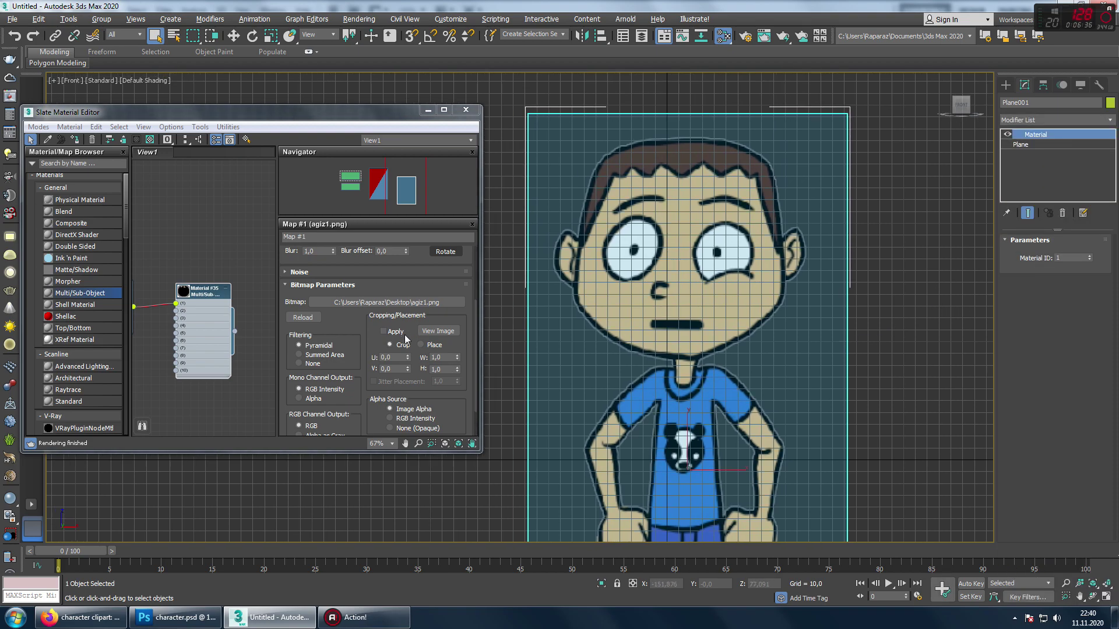
{"action": "double_click", "coordinate": [202, 292]}
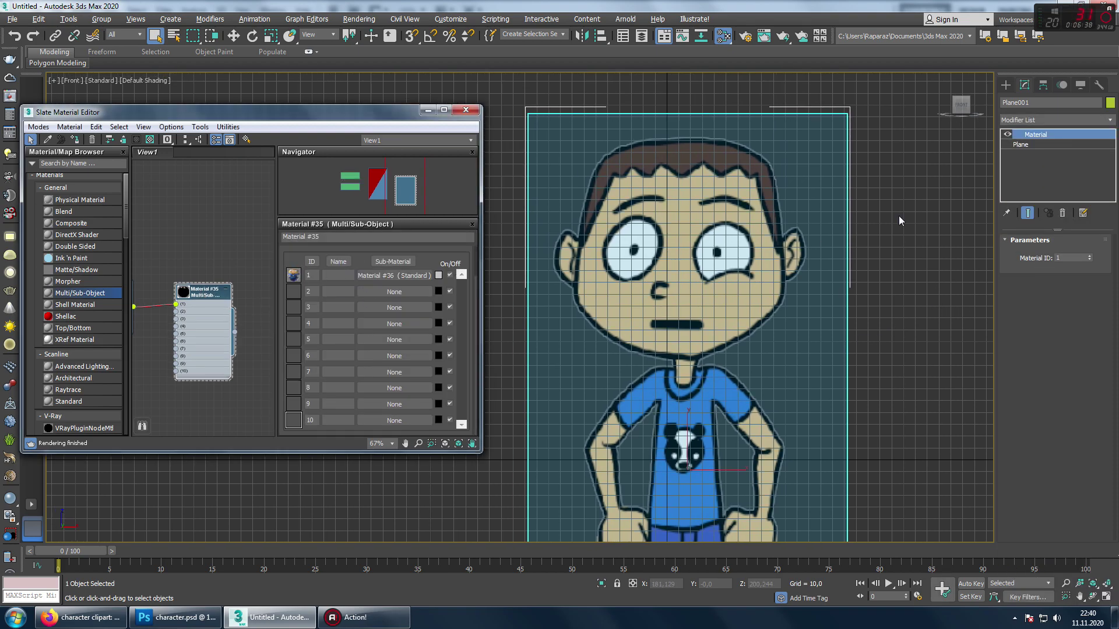
{"action": "left_click", "coordinate": [1088, 255]}
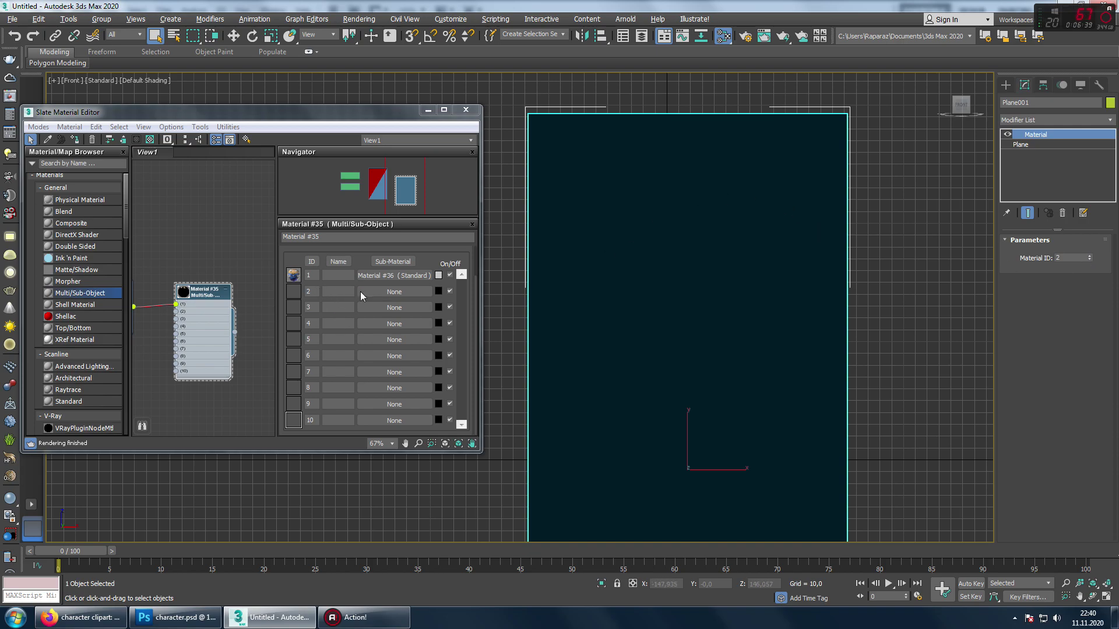
{"action": "left_click", "coordinate": [1089, 261]}
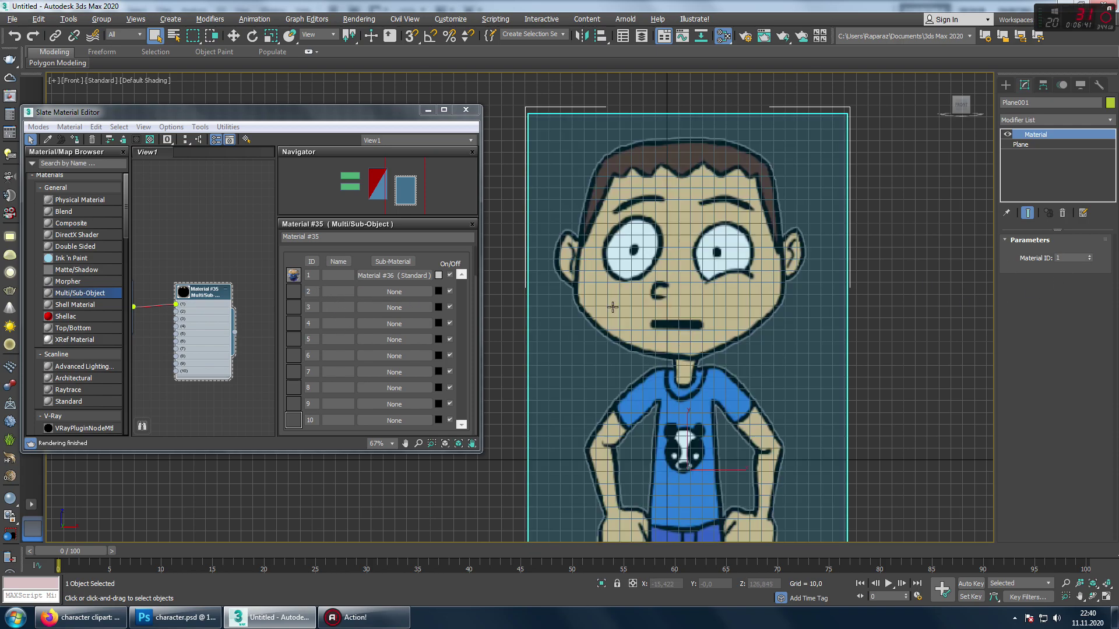
Make sub-material slot 2 a Standard material, Material #37, with a Bitmap diffuse map
{"action": "left_click", "coordinate": [417, 282]}
{"action": "double_click", "coordinate": [469, 380]}
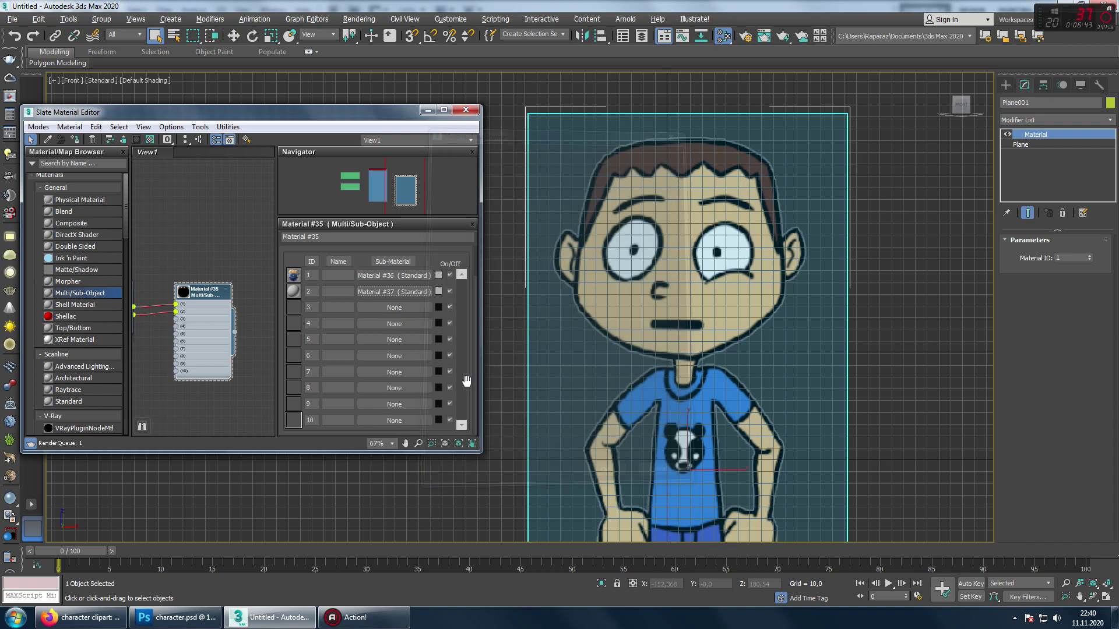
{"action": "left_click", "coordinate": [381, 293]}
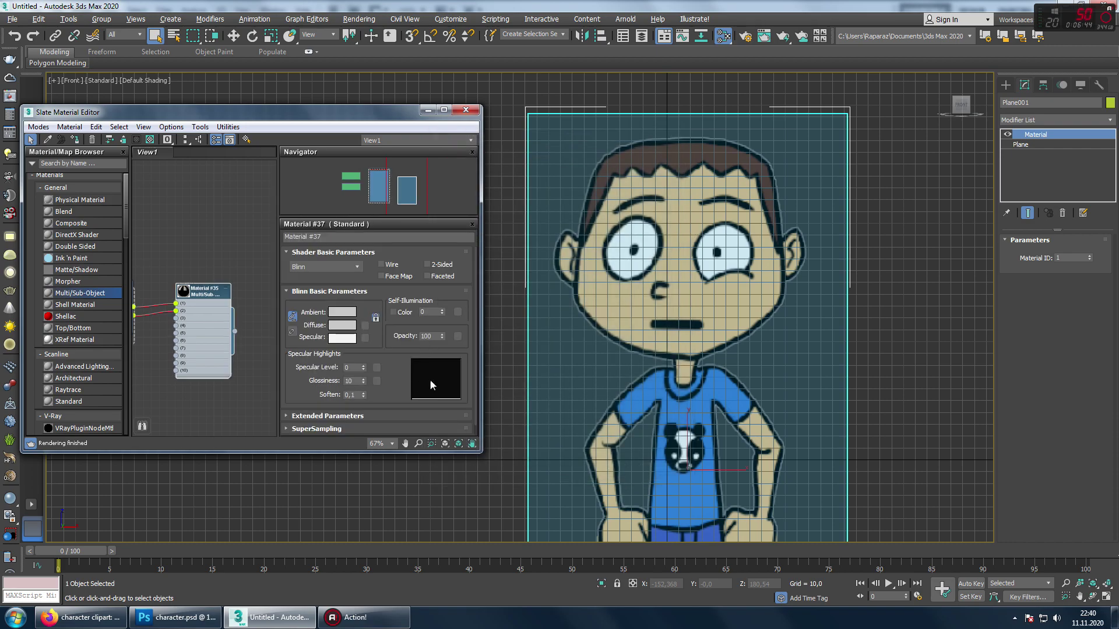
{"action": "left_click", "coordinate": [365, 327]}
{"action": "left_click", "coordinate": [483, 194]}
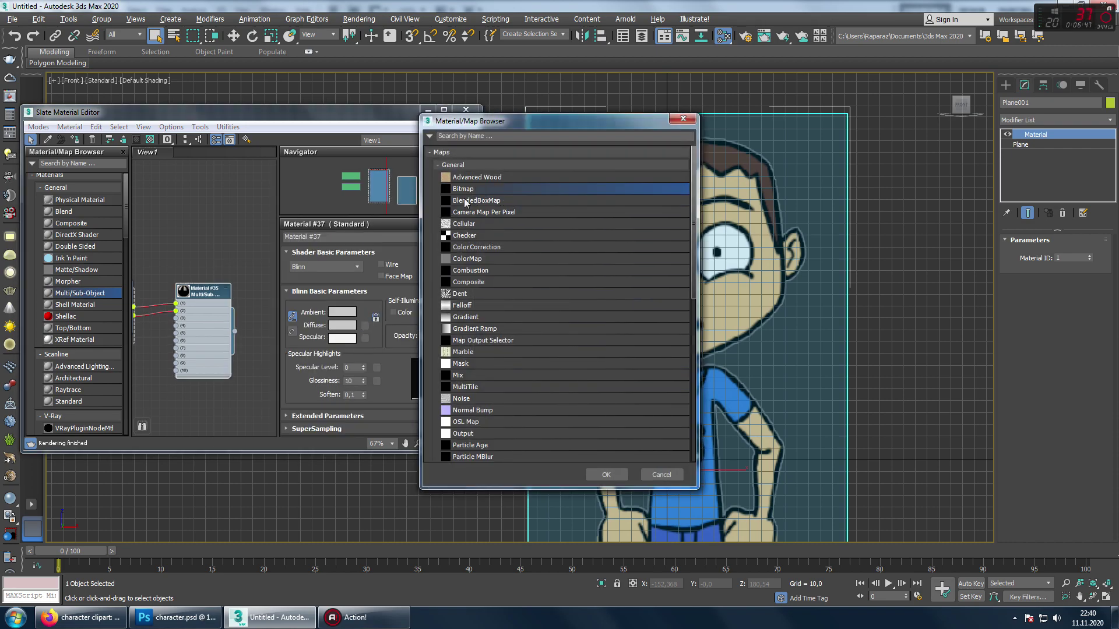
{"action": "double_click", "coordinate": [475, 189]}
{"action": "left_click", "coordinate": [364, 326]}
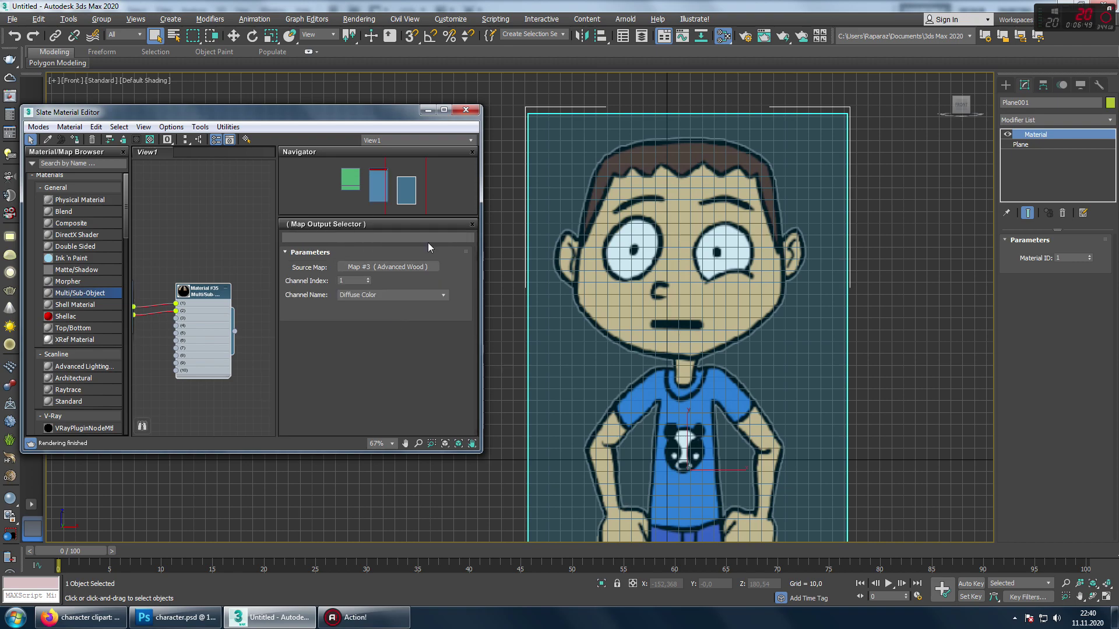
Reopen Material #37 and choose Bitmap again for its diffuse map
{"action": "double_click", "coordinate": [215, 285]}
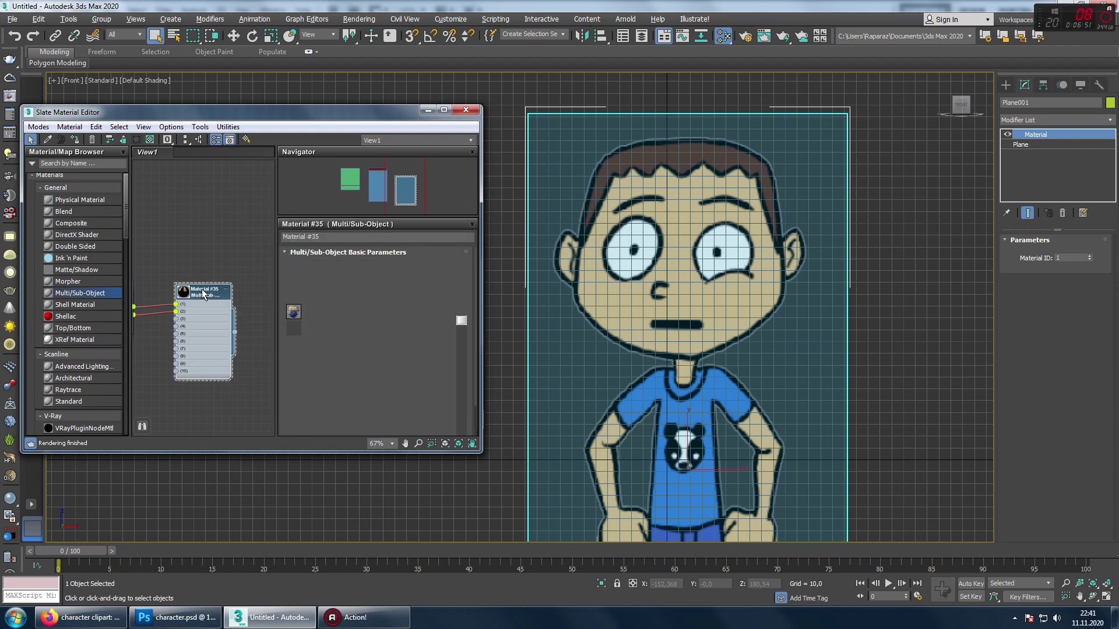
{"action": "left_click", "coordinate": [389, 328]}
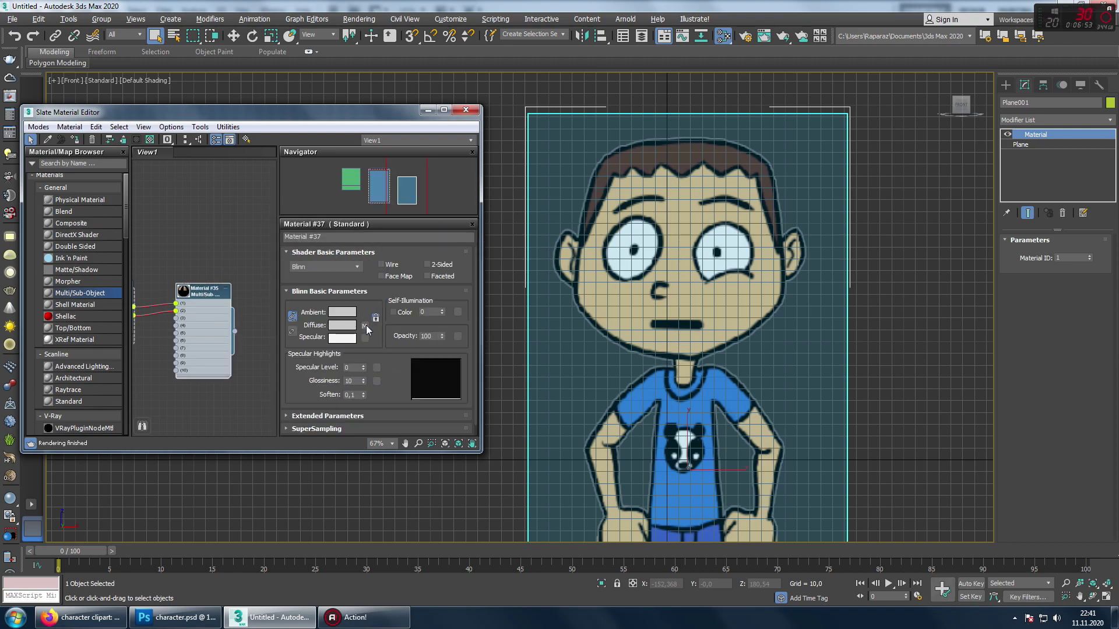
{"action": "right_click", "coordinate": [365, 327]}
{"action": "left_click", "coordinate": [365, 326]}
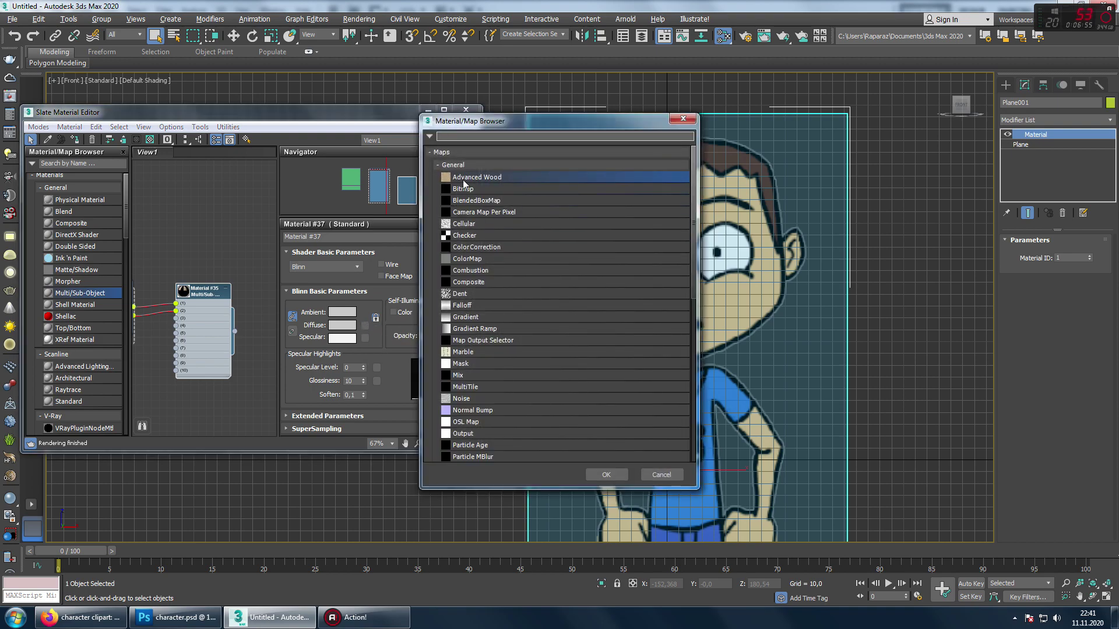
{"action": "double_click", "coordinate": [463, 187]}
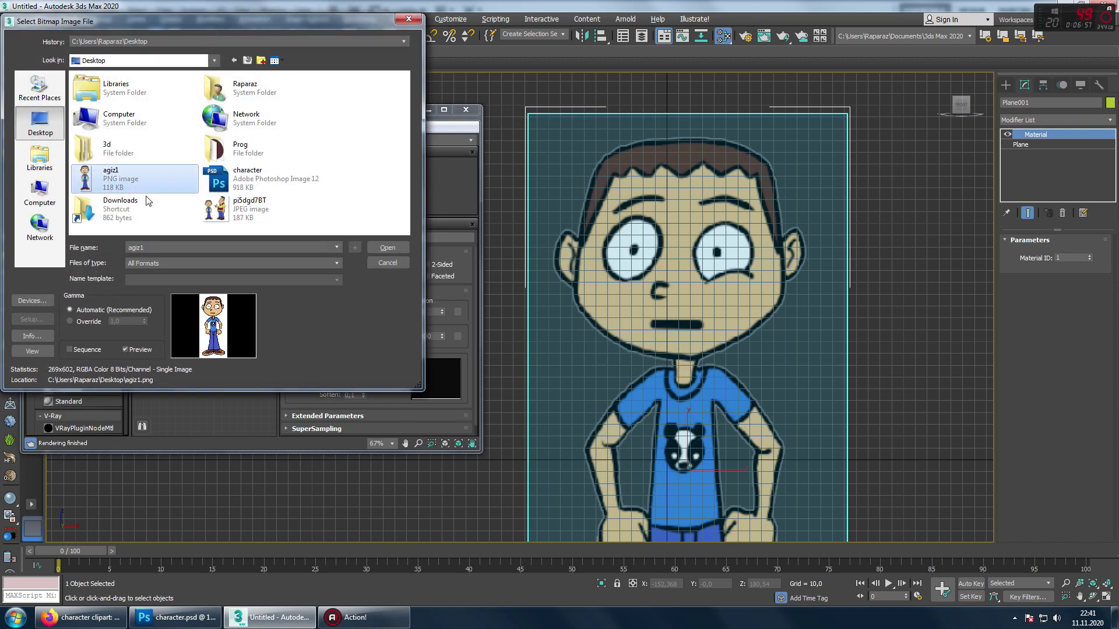
{"action": "left_click", "coordinate": [175, 618]}
Save the character image in PNG format over agiz1, accepting the PNG options
{"action": "key", "text": "ctrl+shift+s"}
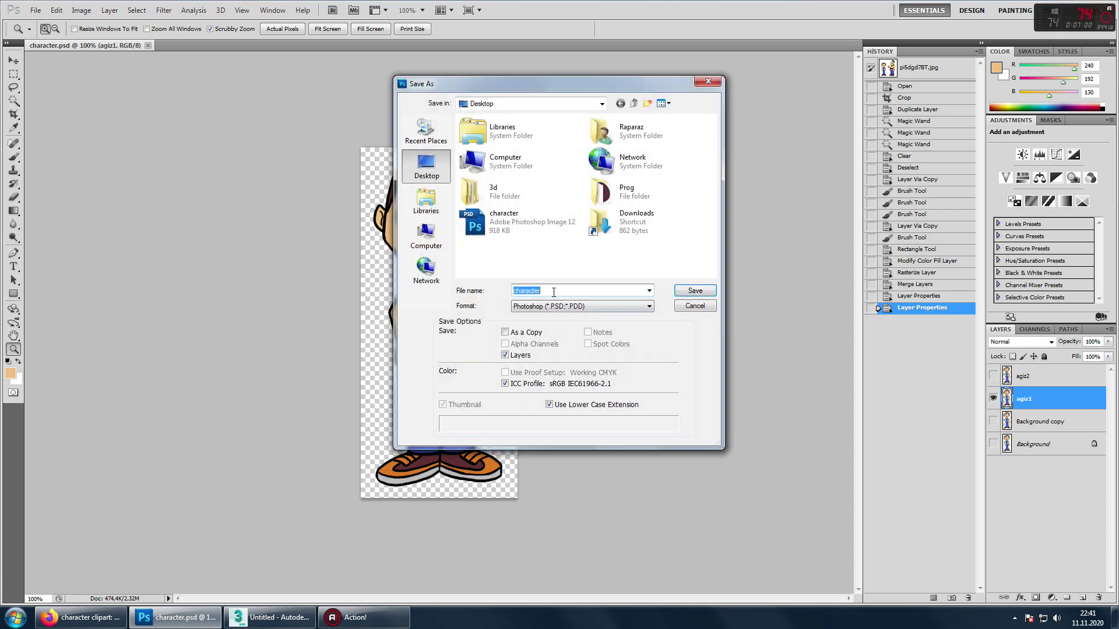
{"action": "left_click", "coordinate": [555, 307]}
{"action": "left_click", "coordinate": [558, 432]}
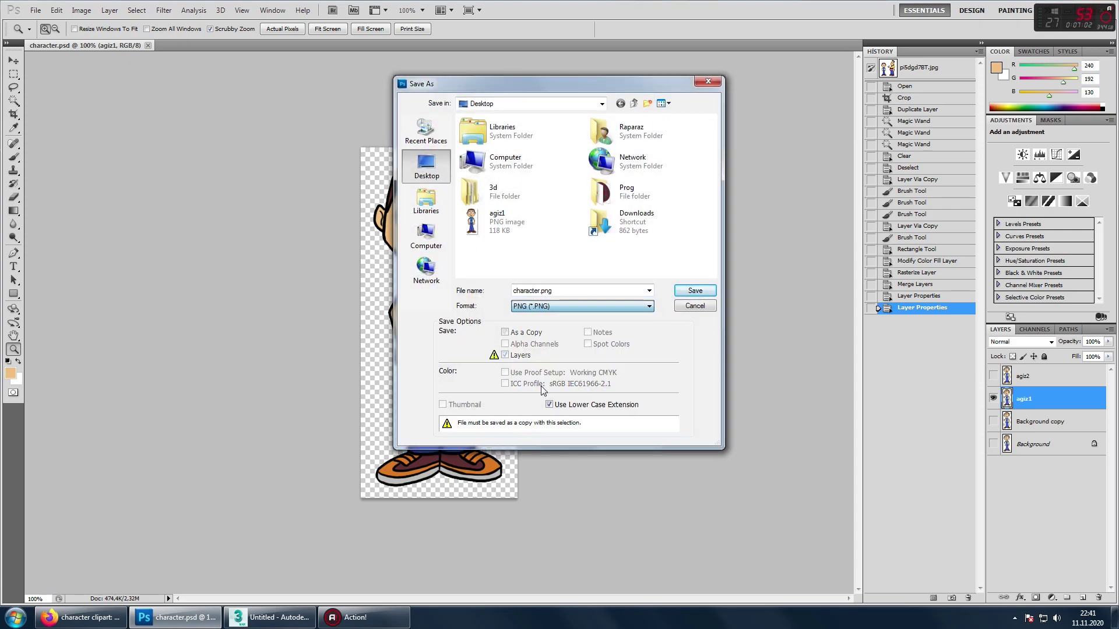
{"action": "left_click", "coordinate": [497, 221]}
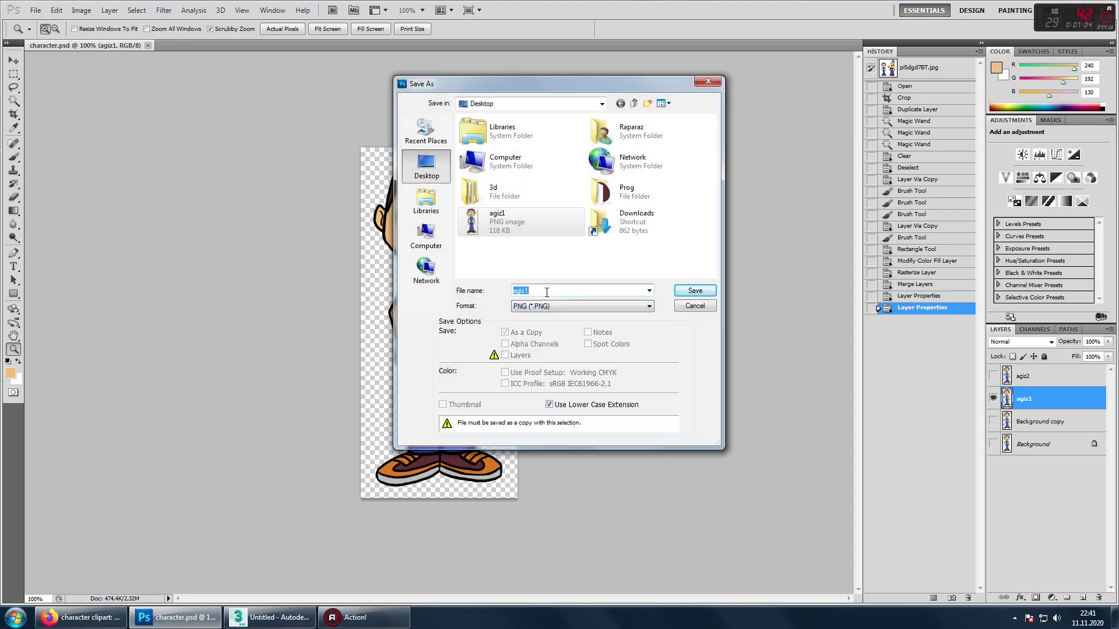
{"action": "left_click", "coordinate": [693, 290]}
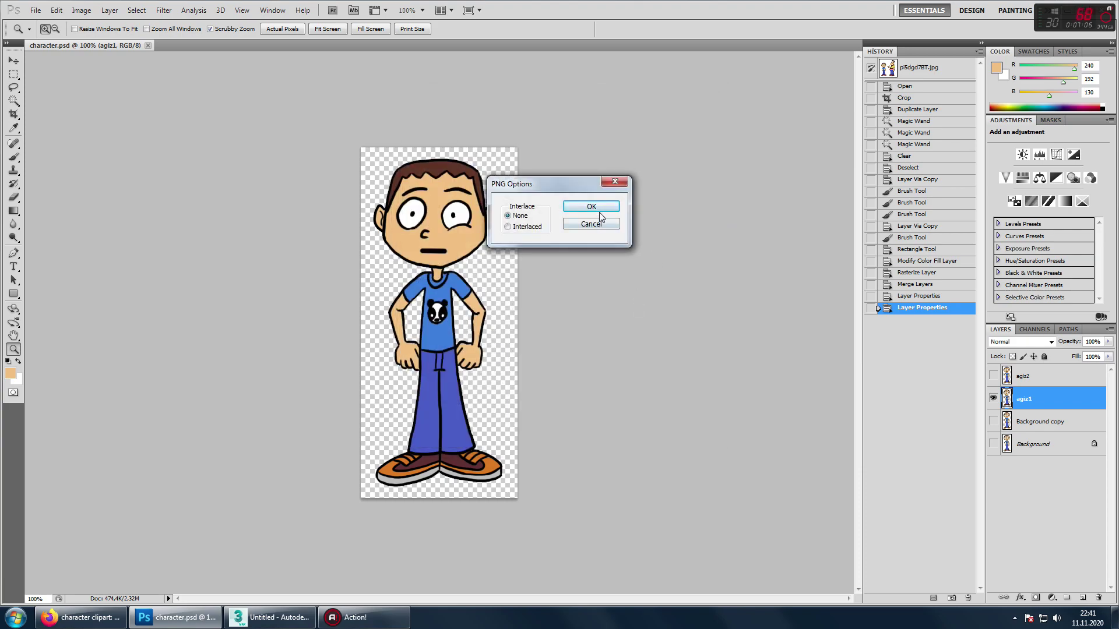
{"action": "left_click", "coordinate": [590, 206]}
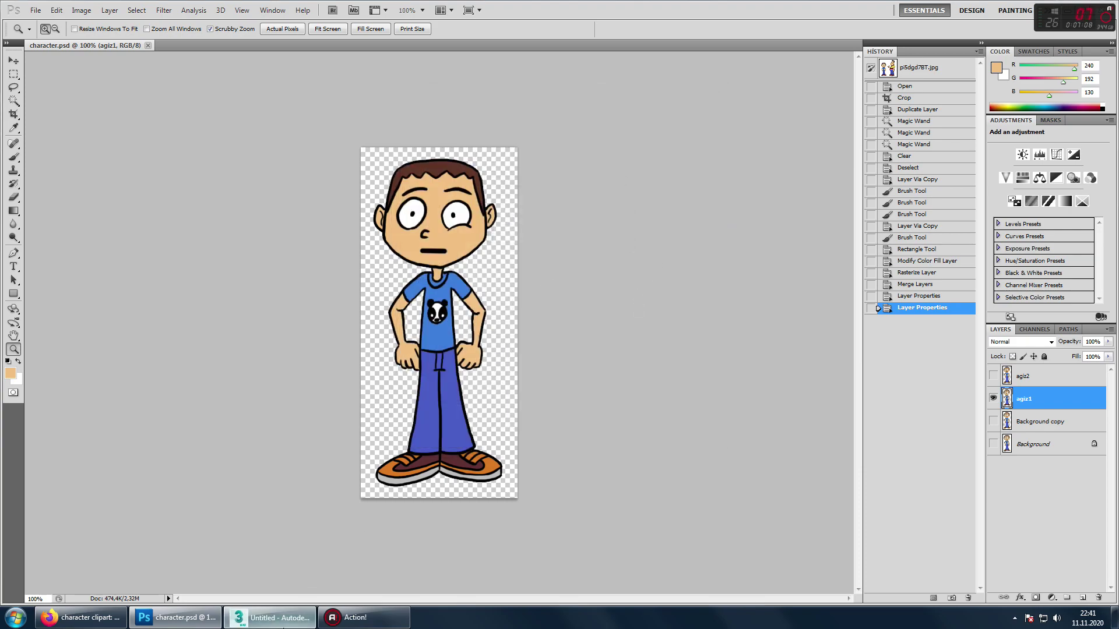
Back in 3ds Max, load agiz2 as the diffuse bitmap
{"action": "left_click", "coordinate": [279, 618]}
{"action": "scroll", "coordinate": [179, 209], "scroll_direction": "down", "scroll_amount": 1}
{"action": "double_click", "coordinate": [178, 214]}
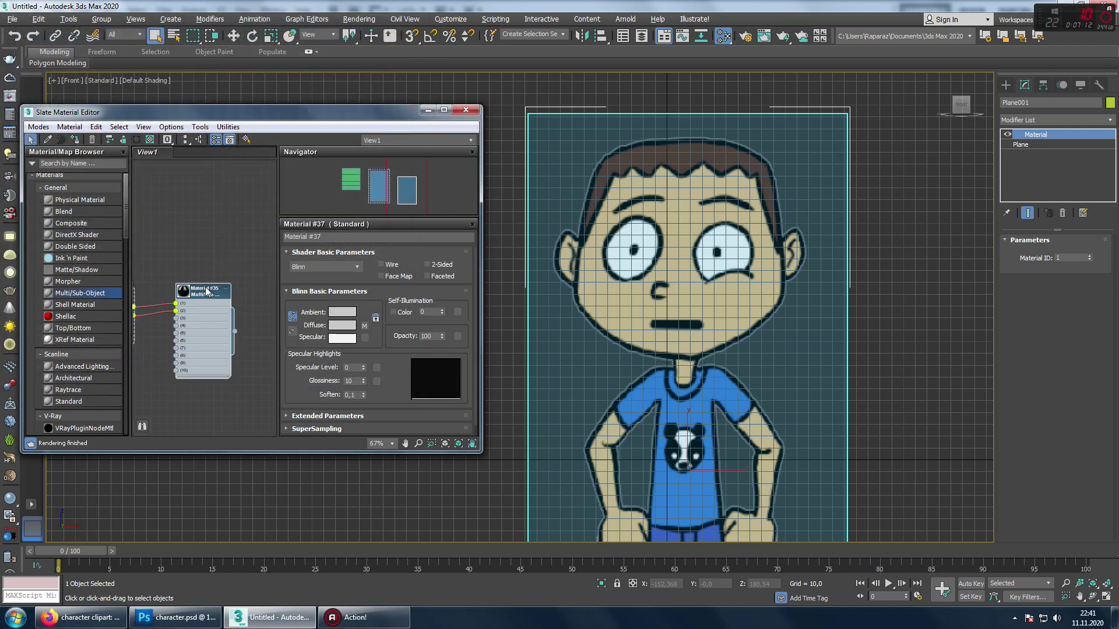
Show Material #37's textures in the viewport and change Plane001's Material ID
{"action": "double_click", "coordinate": [207, 291]}
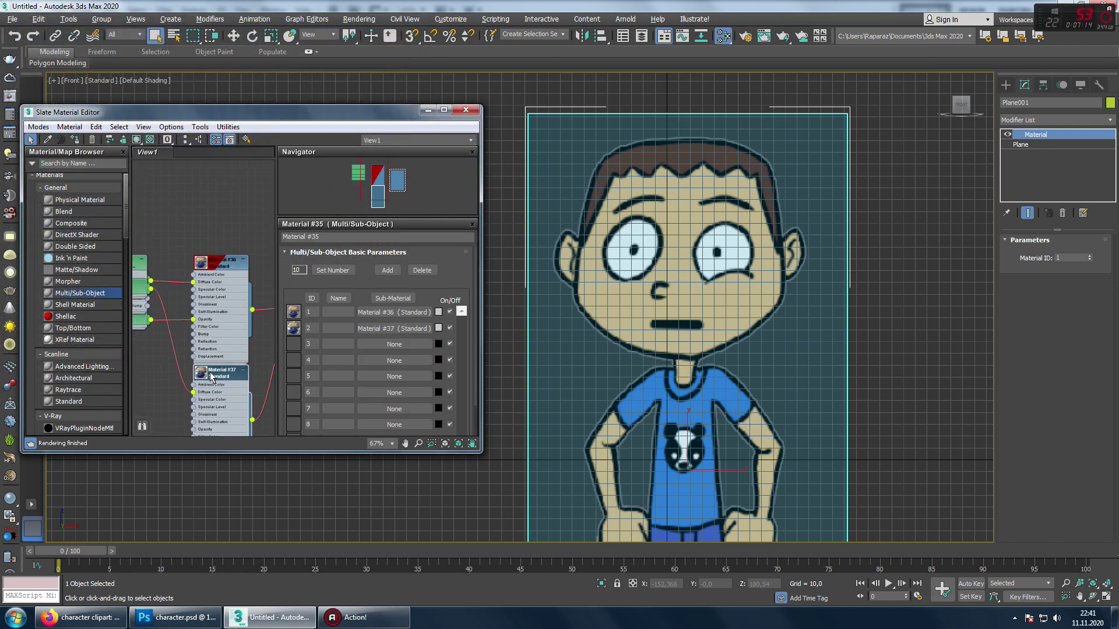
{"action": "mouse_move", "coordinate": [140, 408]}
{"action": "middle_mouse_down"}
{"action": "mouse_move", "coordinate": [187, 365]}
{"action": "mouse_move", "coordinate": [131, 362]}
{"action": "middle_mouse_up"}
{"action": "double_click", "coordinate": [224, 326]}
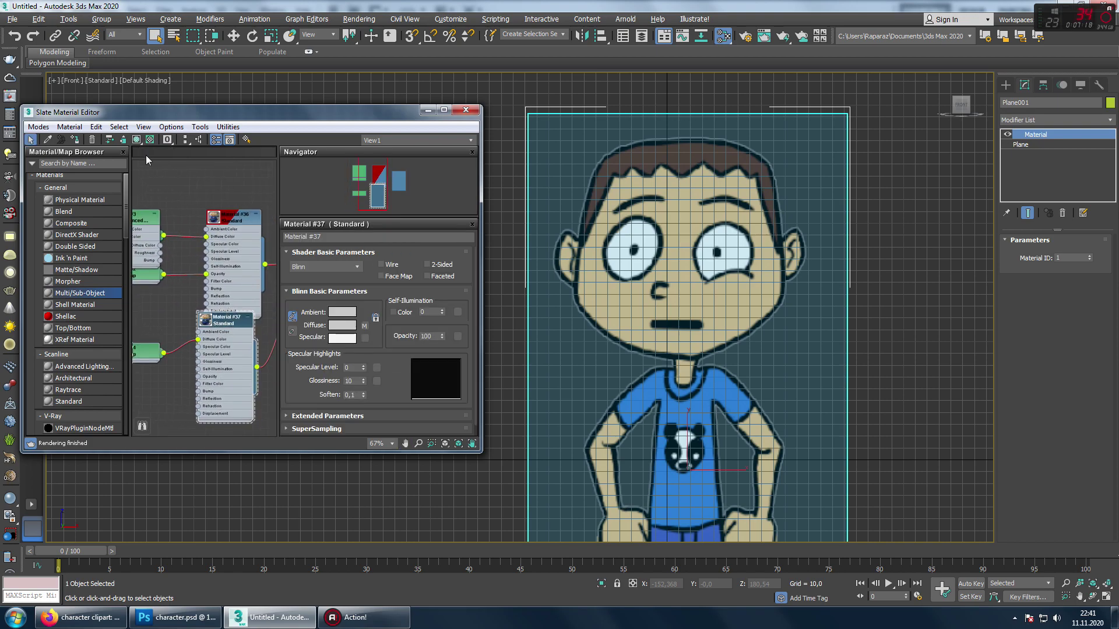
{"action": "left_click", "coordinate": [137, 140]}
{"action": "left_click", "coordinate": [1088, 255]}
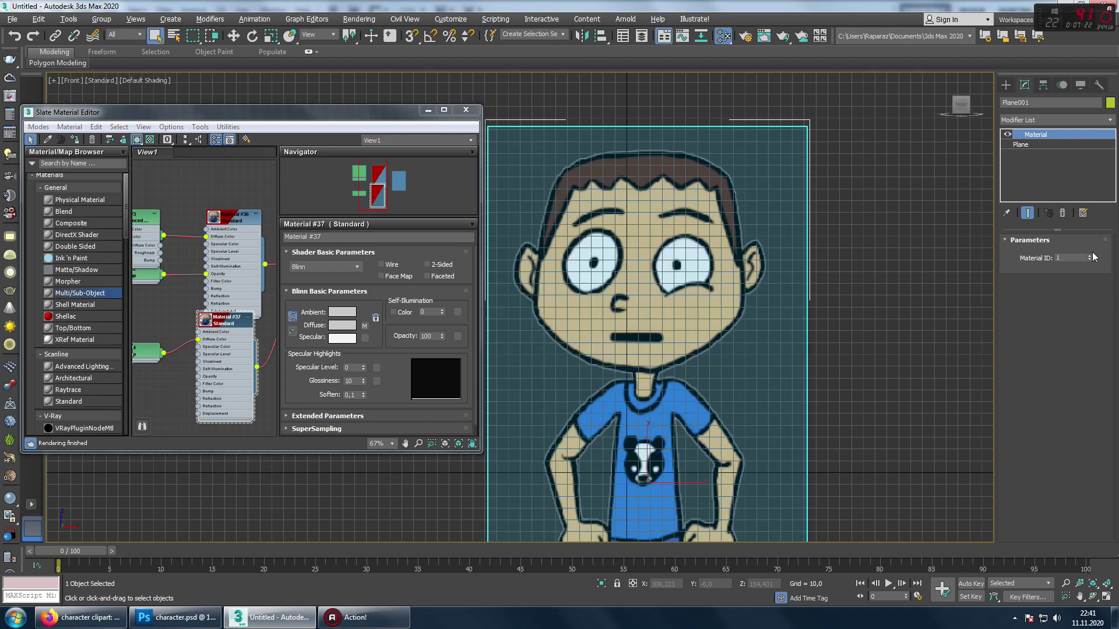
In Photoshop, hide the agiz1 layer and make agiz2 visible and active
{"action": "key", "text": "alt+Tab"}
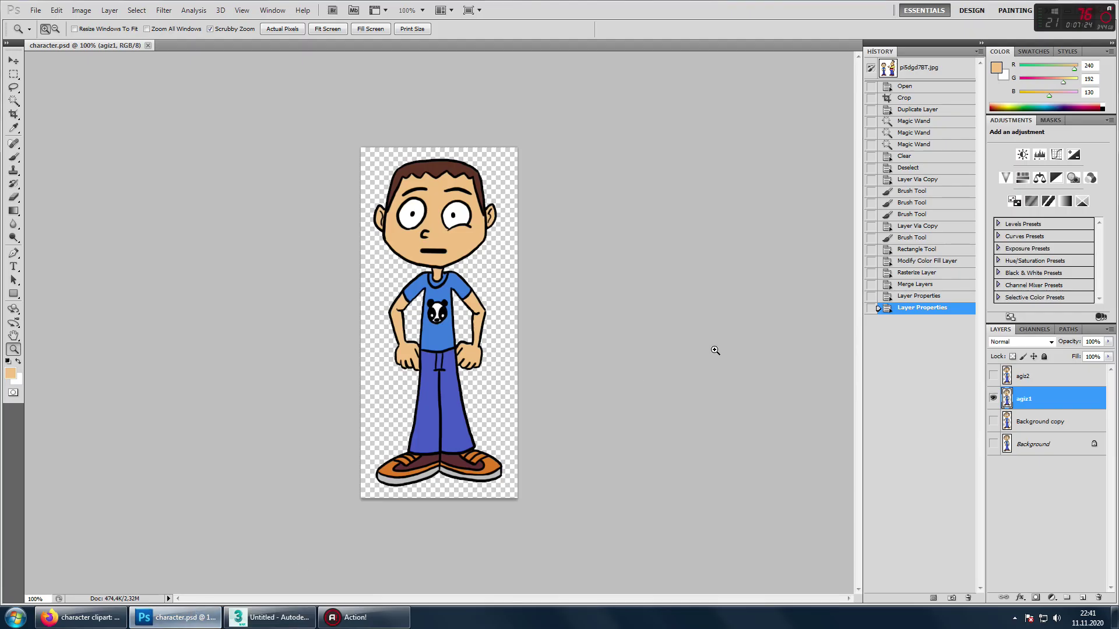
{"action": "left_click", "coordinate": [992, 399]}
{"action": "left_click", "coordinate": [992, 376]}
{"action": "left_click", "coordinate": [1043, 376]}
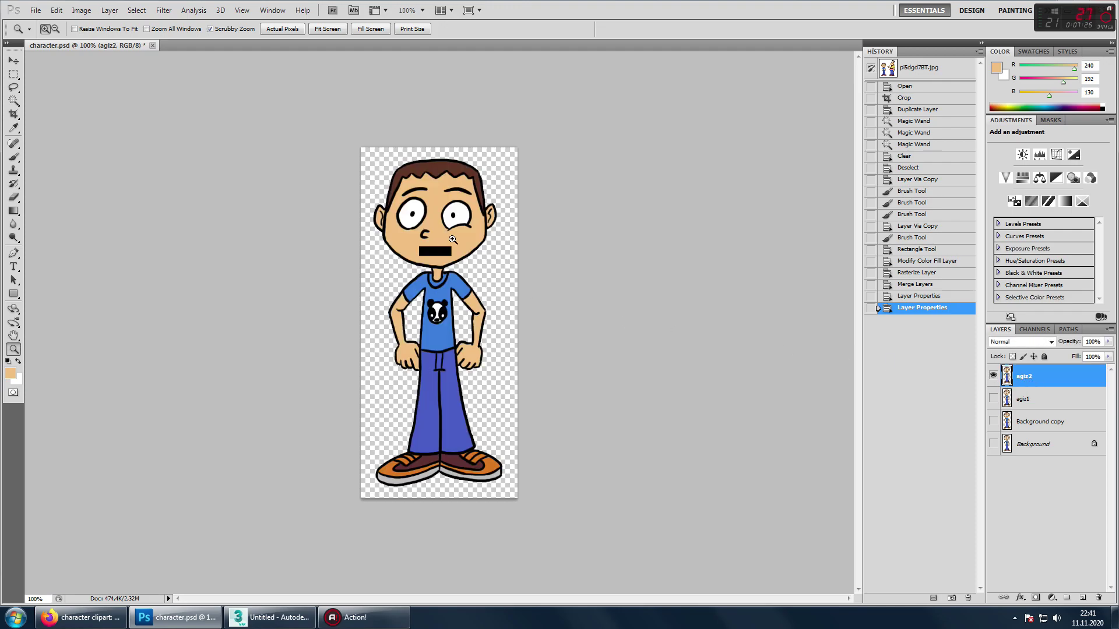
Save the image as PNG, replacing the existing agiz2.png
{"action": "key", "text": "shift+ctrl+s"}
{"action": "left_click", "coordinate": [582, 305]}
{"action": "scroll", "coordinate": [582, 408], "scroll_direction": "down", "scroll_amount": 2}
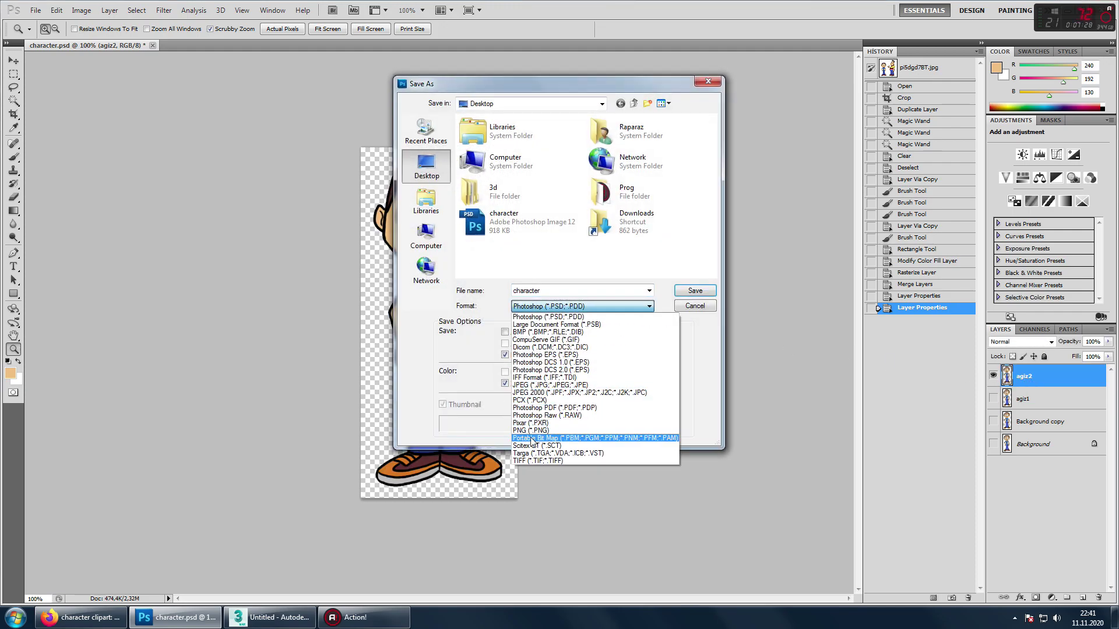
{"action": "left_click", "coordinate": [533, 440]}
{"action": "left_click", "coordinate": [609, 222]}
{"action": "left_click", "coordinate": [695, 290]}
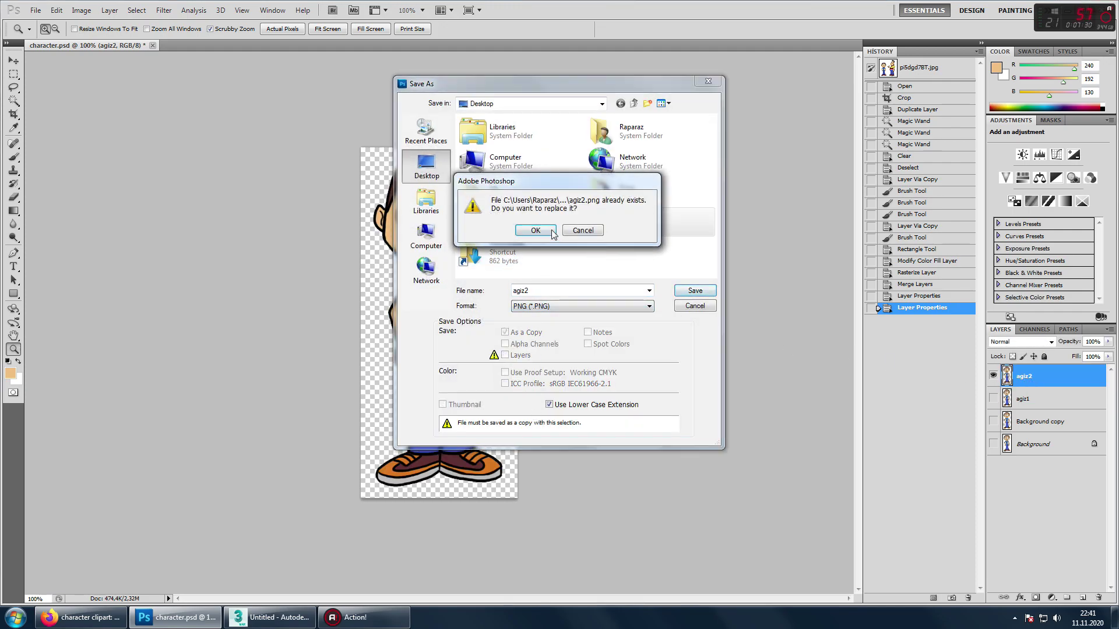
{"action": "left_click", "coordinate": [539, 232]}
{"action": "left_click", "coordinate": [589, 207]}
Copy Material #37's agiz2 diffuse map into its Opacity channel
{"action": "left_click", "coordinate": [269, 618]}
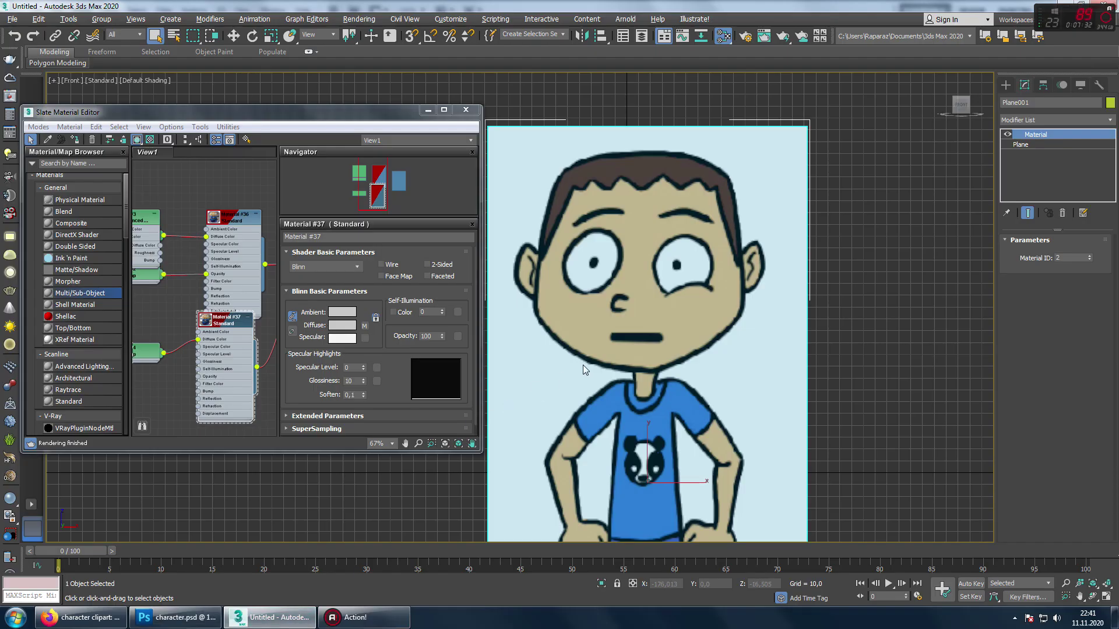
{"action": "middle_click_drag", "start_coordinate": [626, 357], "coordinate": [608, 342]}
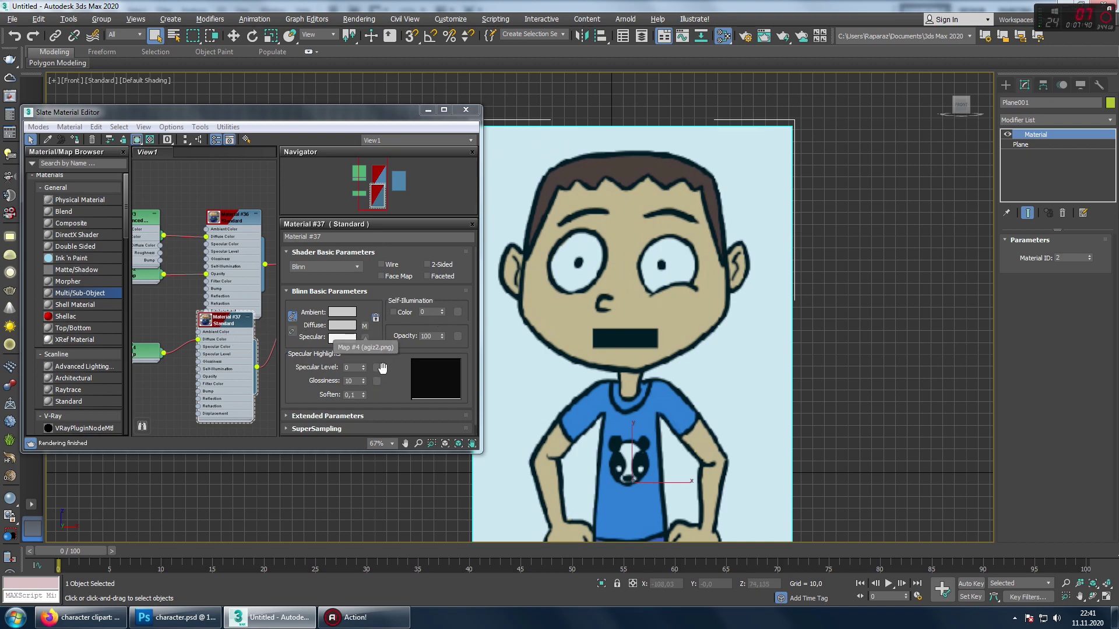
{"action": "scroll", "coordinate": [361, 408], "scroll_direction": "down", "scroll_amount": 1}
{"action": "left_click", "coordinate": [333, 432]}
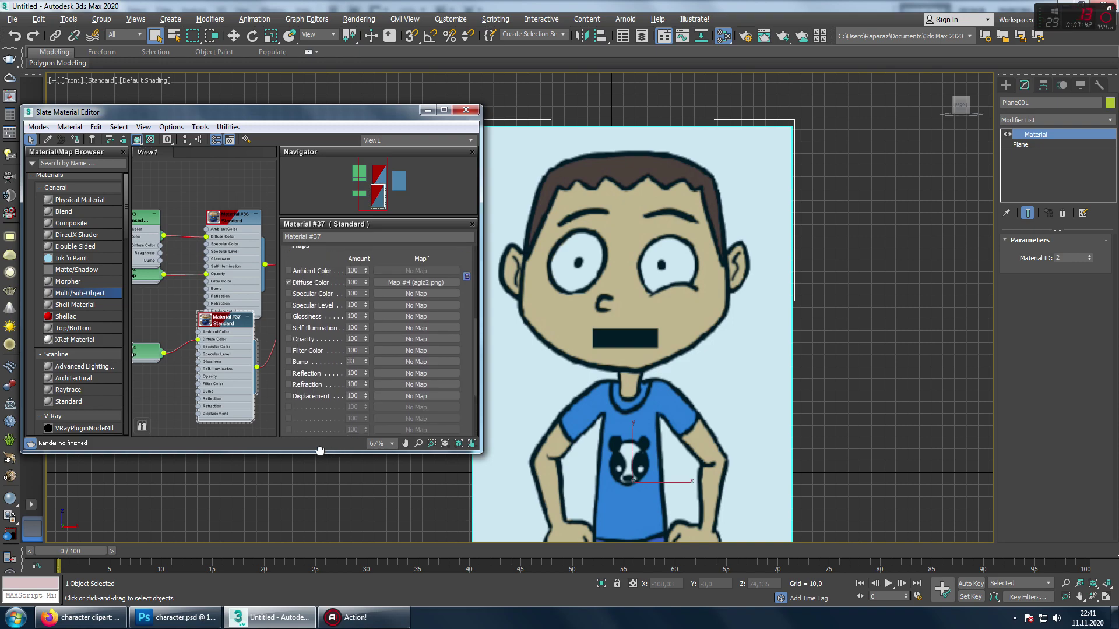
{"action": "left_click_drag", "start_coordinate": [421, 288], "coordinate": [402, 344]}
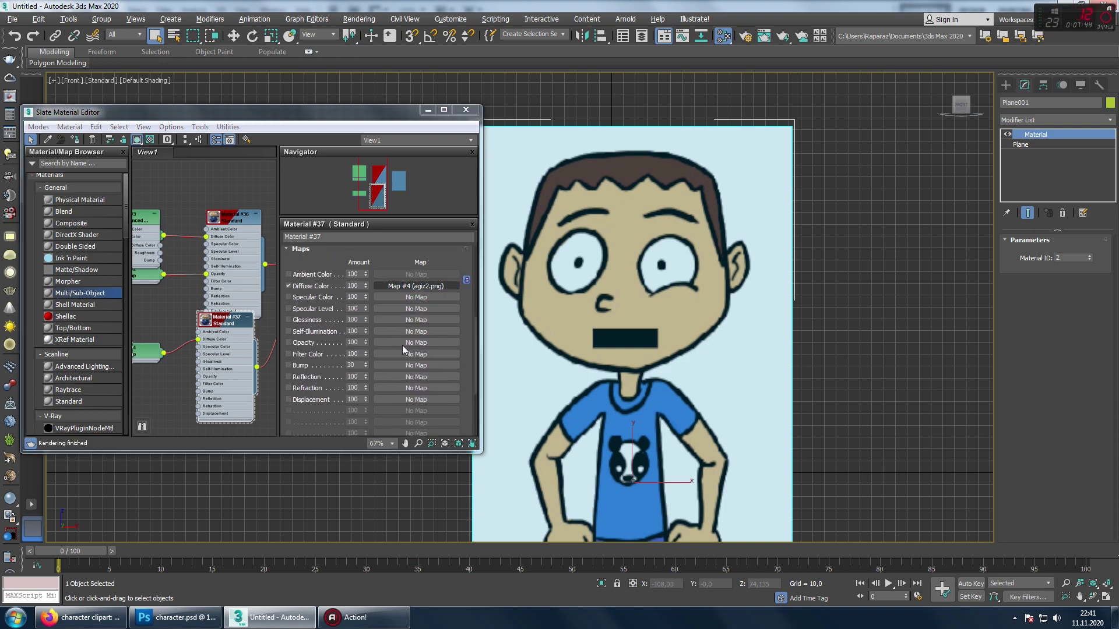
{"action": "left_click", "coordinate": [226, 317]}
Set the opacity map's Mono Channel Output to Alpha and close the Slate editor
{"action": "left_click", "coordinate": [404, 343]}
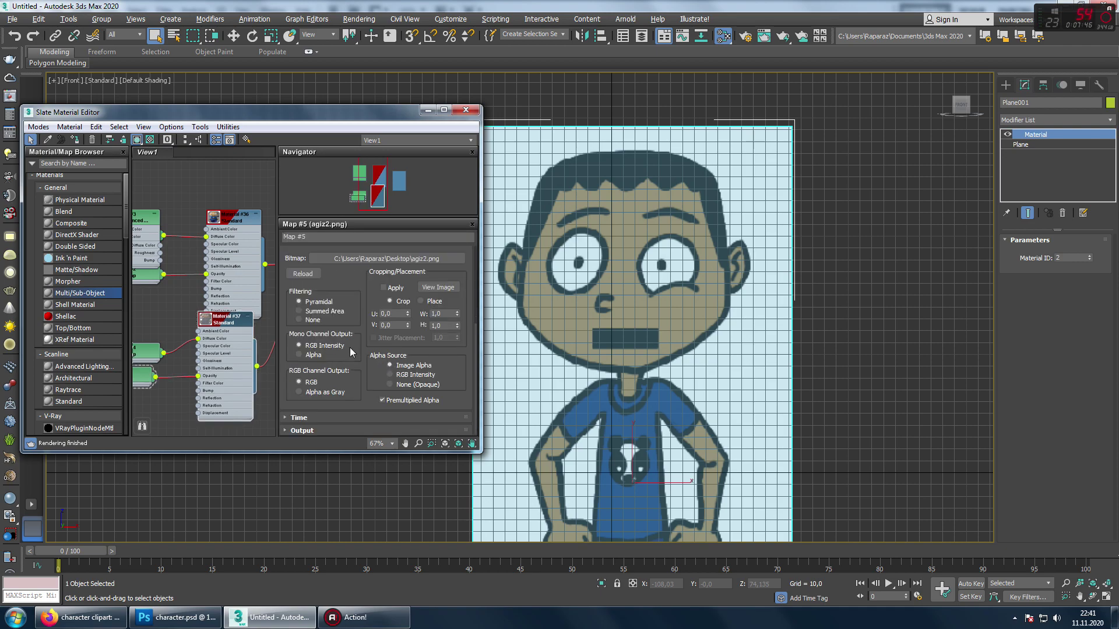
{"action": "left_click", "coordinate": [315, 358]}
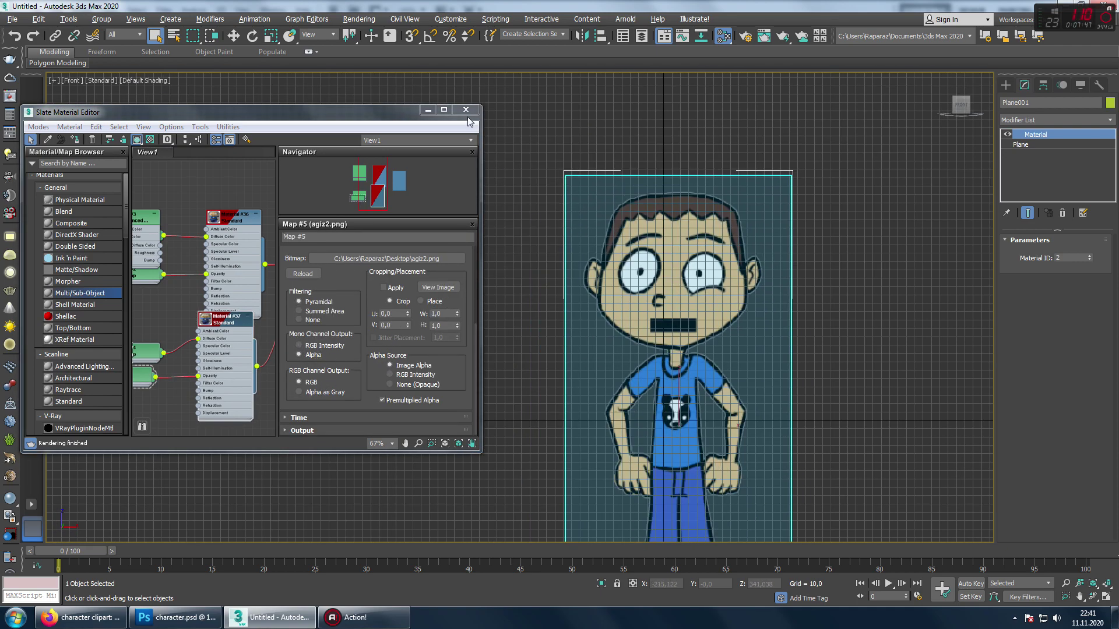
{"action": "left_click", "coordinate": [466, 110]}
{"action": "left_click", "coordinate": [450, 307]}
{"action": "middle_click_drag", "start_coordinate": [450, 308], "coordinate": [475, 249]}
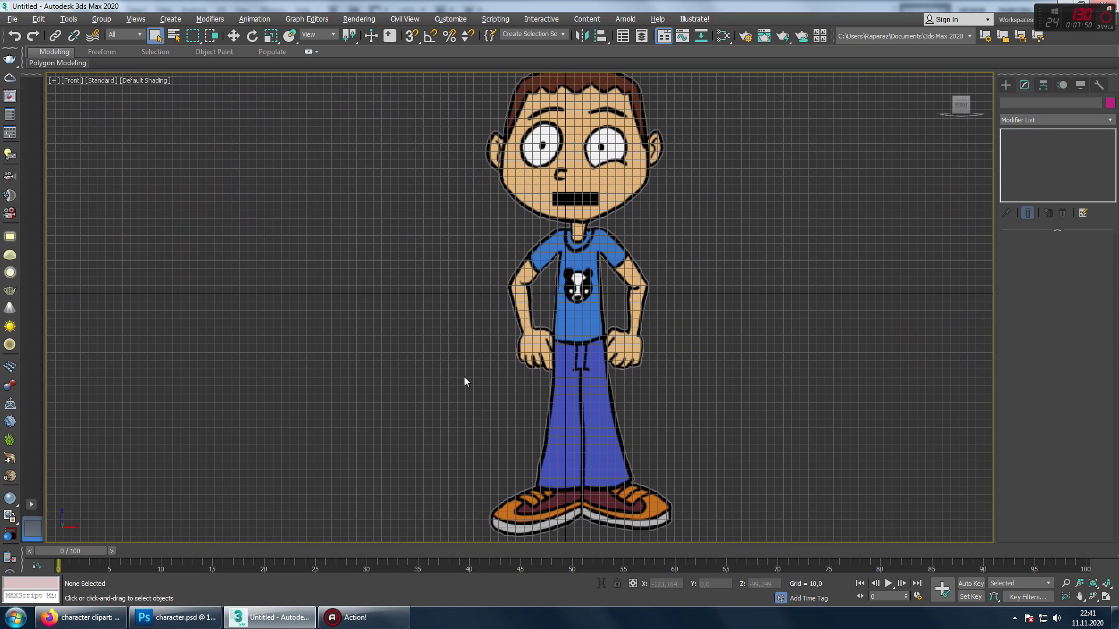
Select the character plane and step through Material IDs to compare the mouth variants
{"action": "middle_click_drag", "start_coordinate": [465, 382], "coordinate": [452, 390]}
{"action": "scroll", "coordinate": [452, 390], "scroll_direction": "down", "scroll_amount": 2}
{"action": "left_click", "coordinate": [514, 333]}
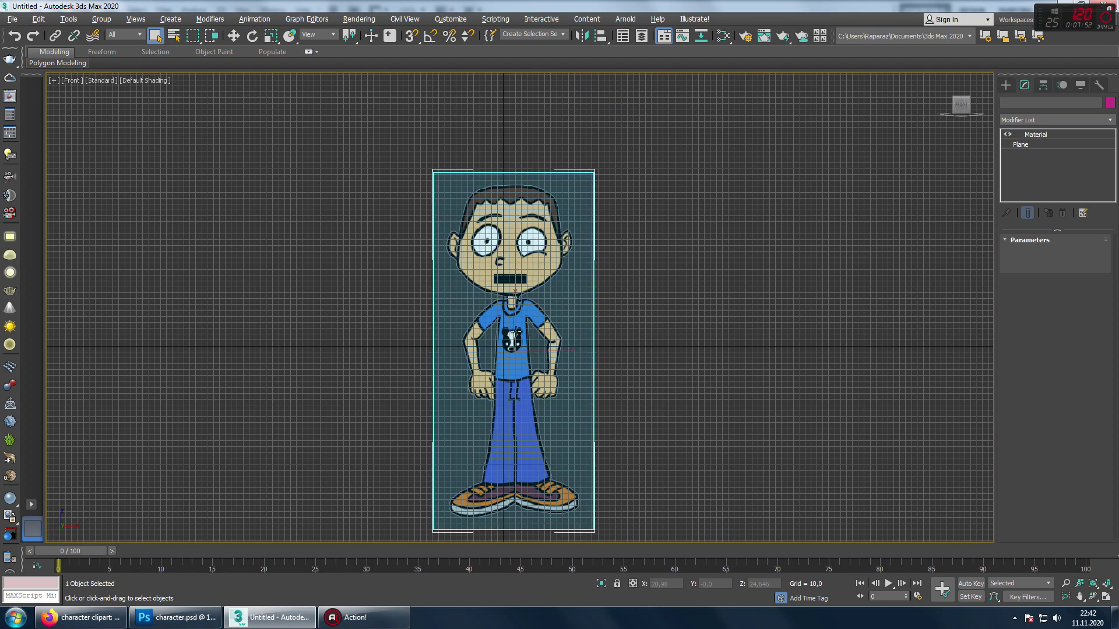
{"action": "left_click", "coordinate": [1089, 259]}
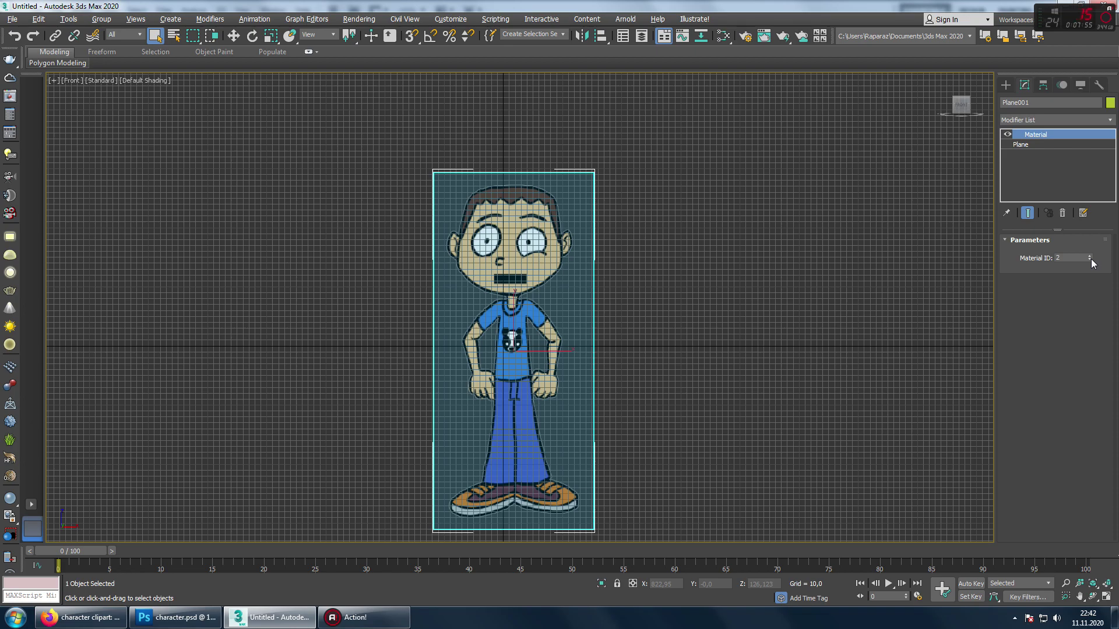
{"action": "left_click", "coordinate": [1088, 257]}
{"action": "left_click", "coordinate": [1089, 260]}
{"action": "left_click", "coordinate": [1089, 260]}
{"action": "left_click", "coordinate": [1089, 260]}
{"action": "scroll", "coordinate": [758, 425], "scroll_direction": "up", "scroll_amount": 2}
{"action": "scroll", "coordinate": [737, 420], "scroll_direction": "up", "scroll_amount": 2}
{"action": "scroll", "coordinate": [789, 429], "scroll_direction": "up", "scroll_amount": 3}
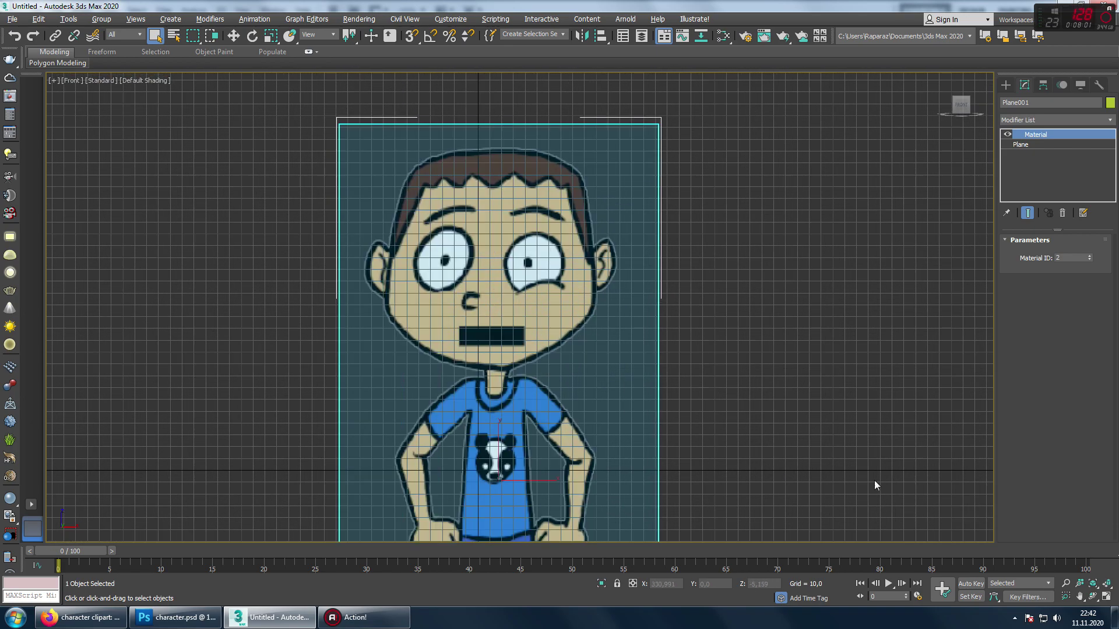
With Auto Key on, key Material ID 1 at frame 0 and 2 at frame 1
{"action": "left_click", "coordinate": [971, 584]}
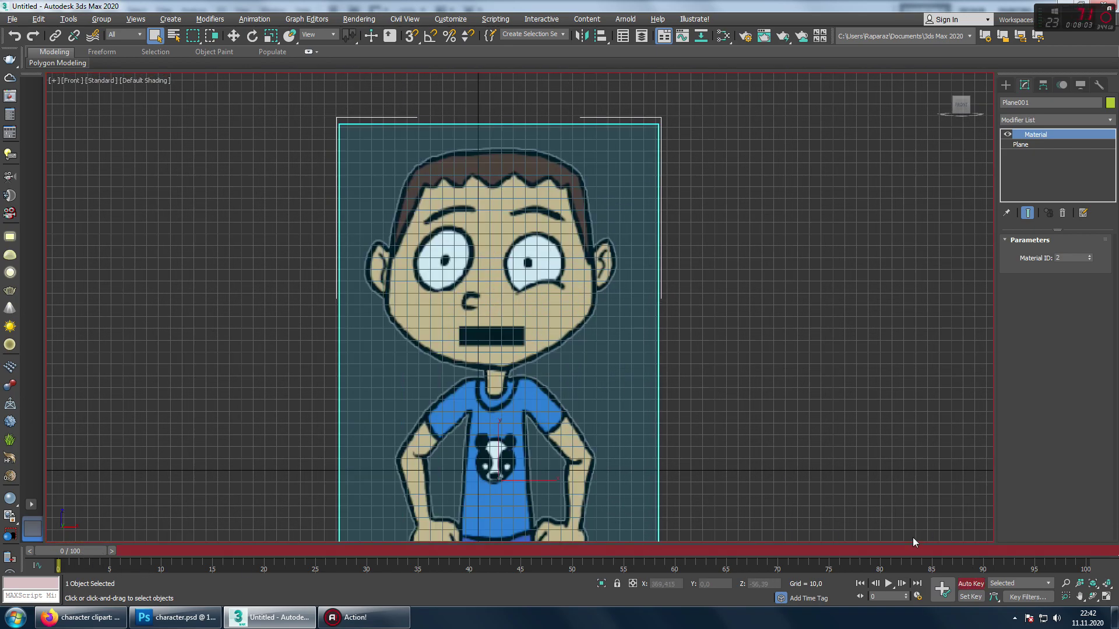
{"action": "left_click", "coordinate": [1088, 256]}
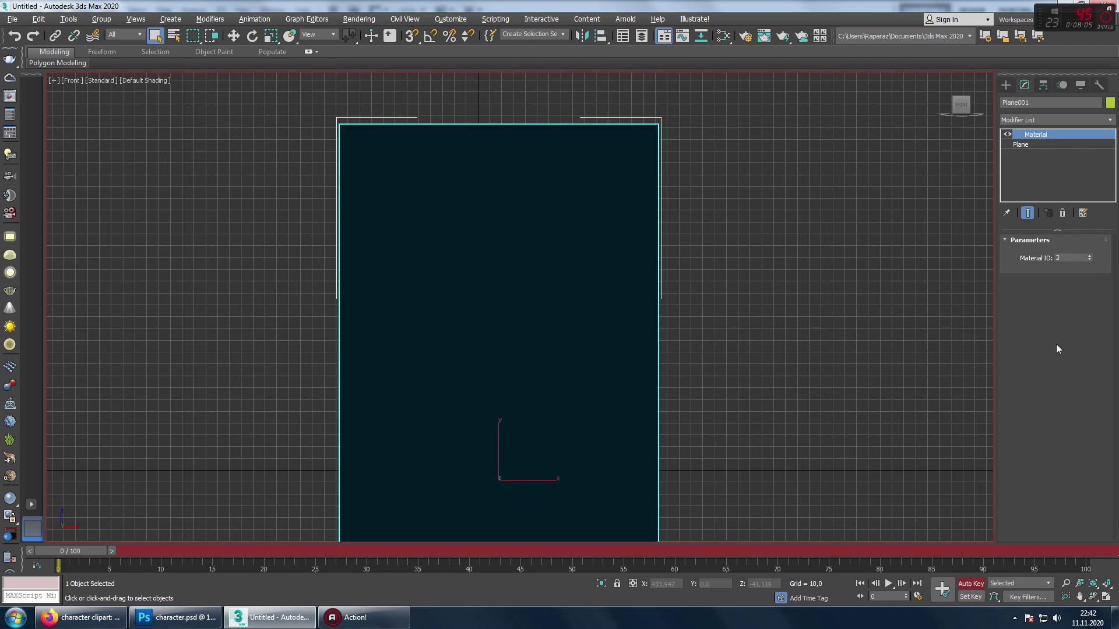
{"action": "right_click", "coordinate": [1091, 259]}
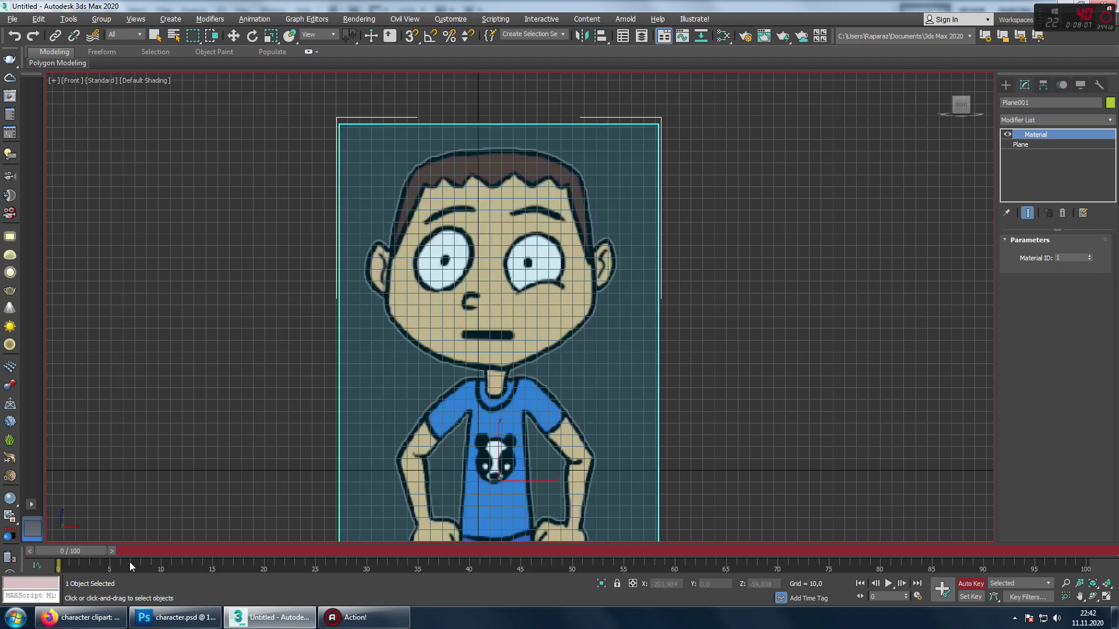
{"action": "left_click", "coordinate": [939, 585]}
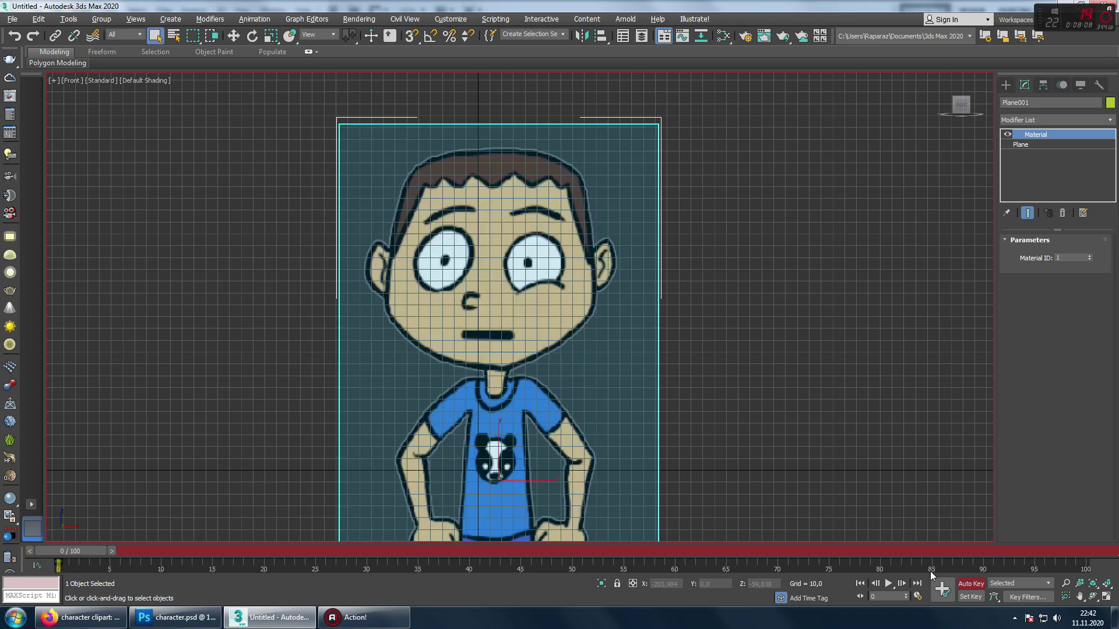
{"action": "left_click", "coordinate": [110, 552]}
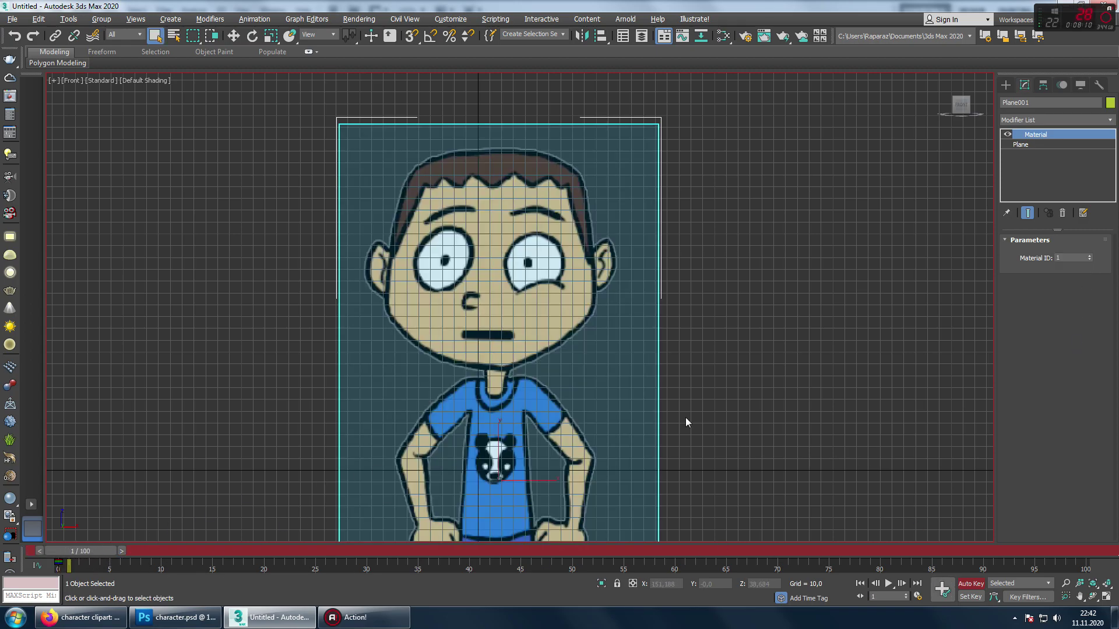
{"action": "left_click", "coordinate": [1089, 255]}
{"action": "left_click_drag", "start_coordinate": [105, 552], "coordinate": [68, 568]}
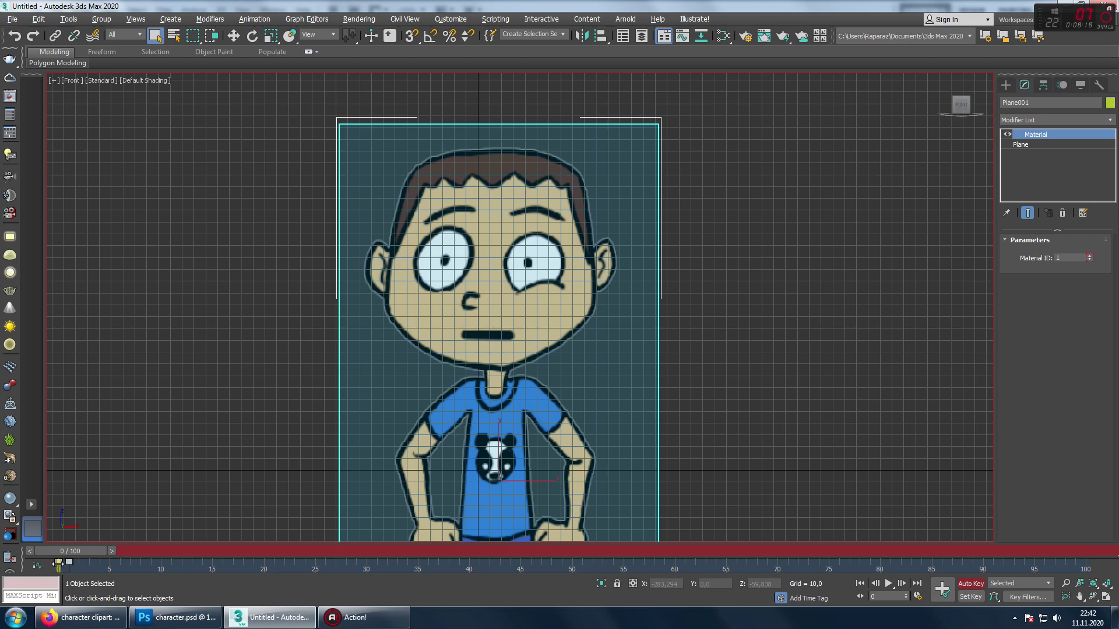
Copy the Material ID keys forward to frames 2–3 and 4–5
{"action": "left_click_drag", "start_coordinate": [58, 564], "coordinate": [77, 567], "text": "shift"}
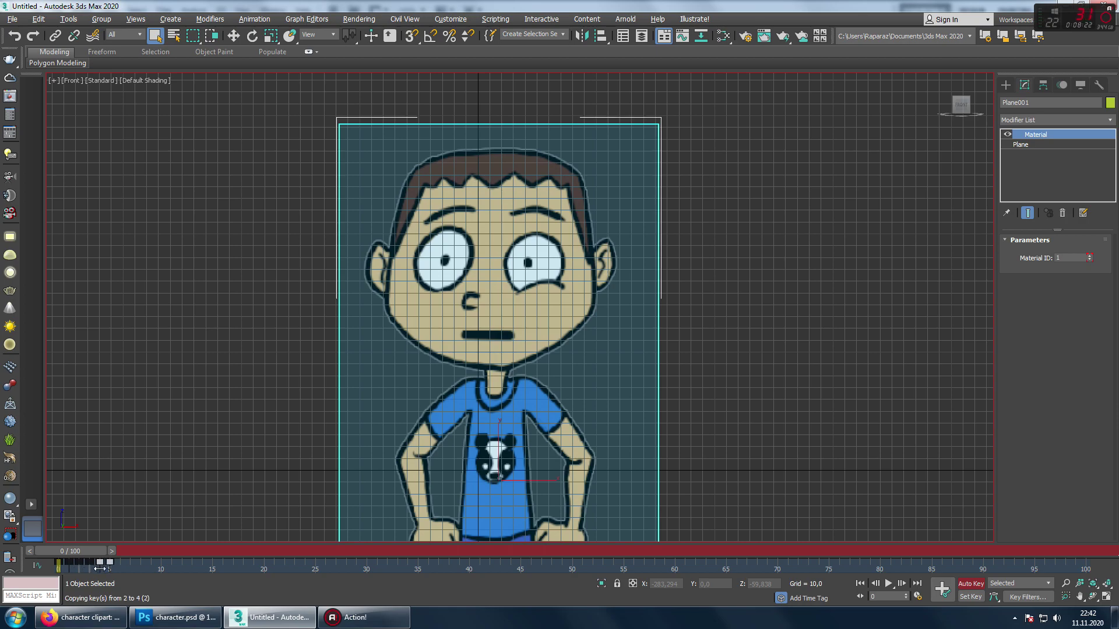
{"action": "mouse_move", "coordinate": [77, 567]}
{"action": "left_mouse_down", "text": "shift"}
{"action": "mouse_move", "coordinate": [98, 567]}
{"action": "mouse_move", "coordinate": [92, 553]}
{"action": "mouse_move", "coordinate": [64, 562]}
{"action": "left_mouse_up", "text": "shift"}
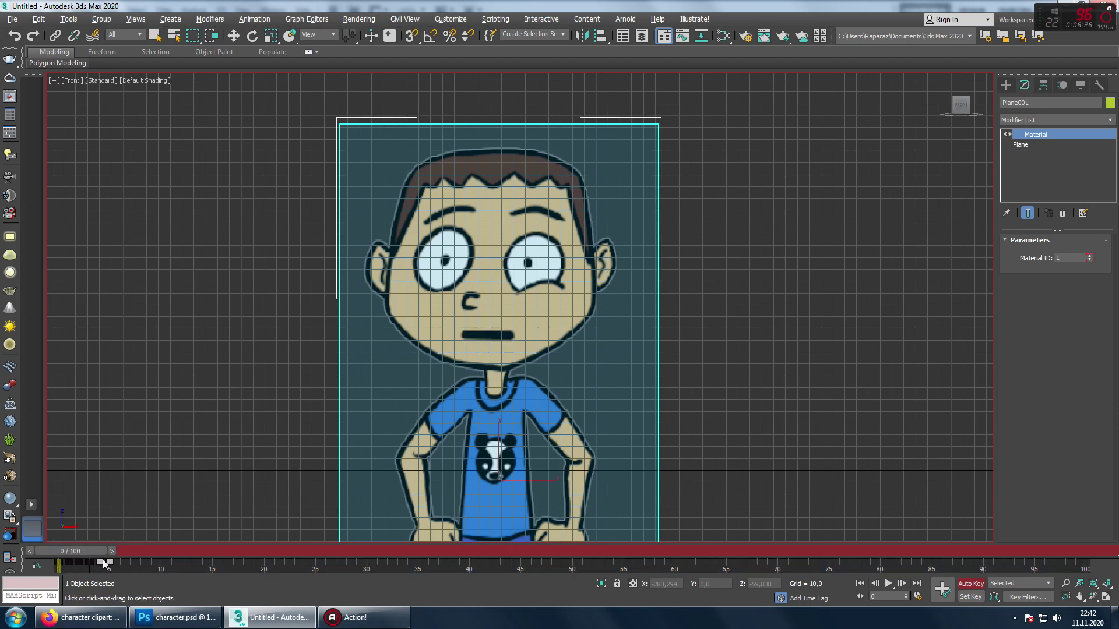
{"action": "mouse_move", "coordinate": [135, 559]}
{"action": "left_mouse_down"}
{"action": "mouse_move", "coordinate": [58, 579]}
{"action": "mouse_move", "coordinate": [144, 564]}
{"action": "left_mouse_up"}
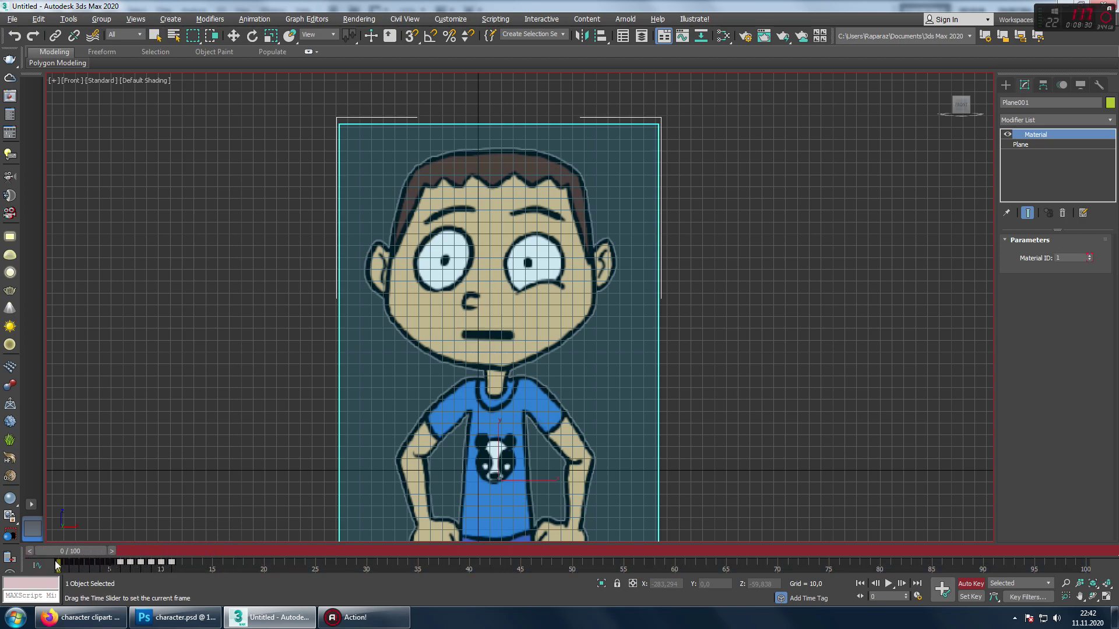
Return to frame 0, recentre the plane in view, and switch to Photoshop
{"action": "key", "text": "Home"}
{"action": "key", "text": "q"}
{"action": "middle_click_drag", "start_coordinate": [256, 528], "coordinate": [283, 494]}
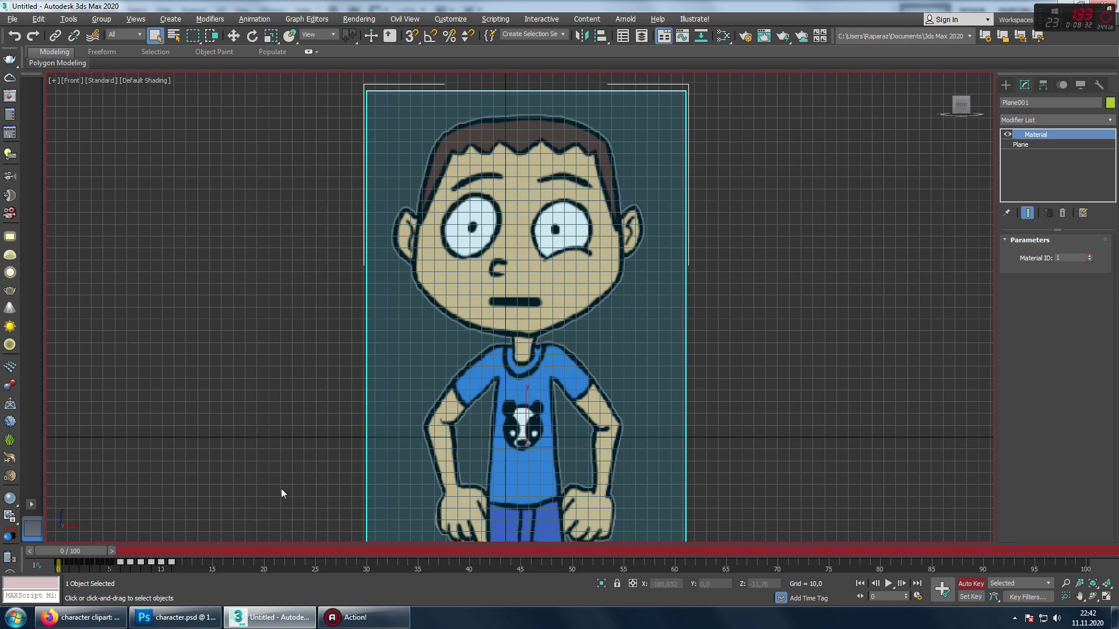
{"action": "middle_click_drag", "start_coordinate": [608, 450], "coordinate": [614, 435]}
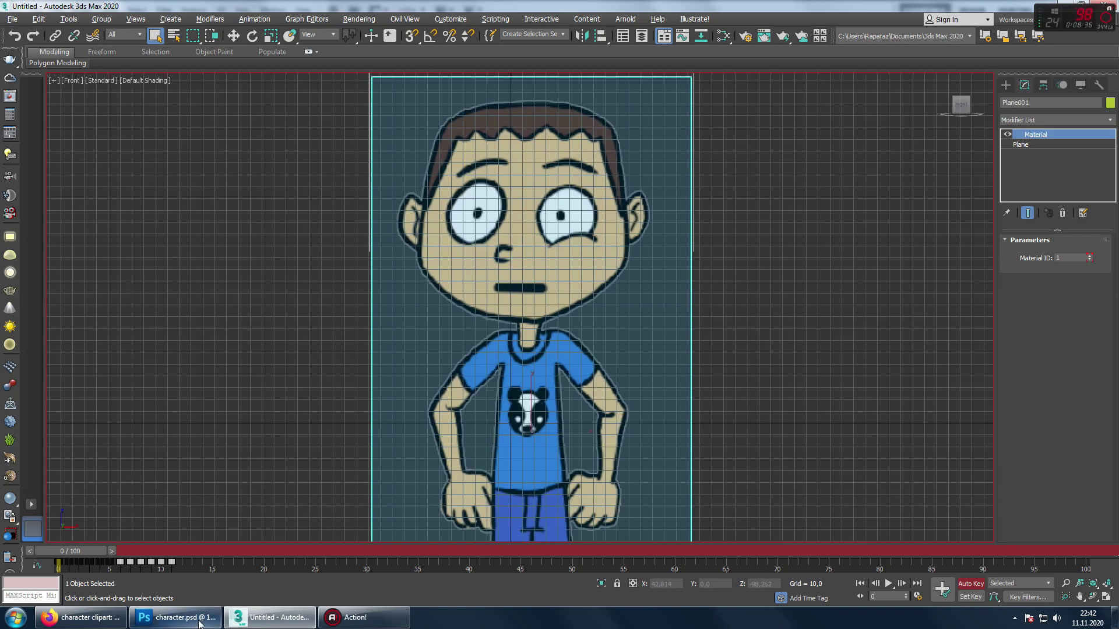
{"action": "left_click", "coordinate": [175, 618]}
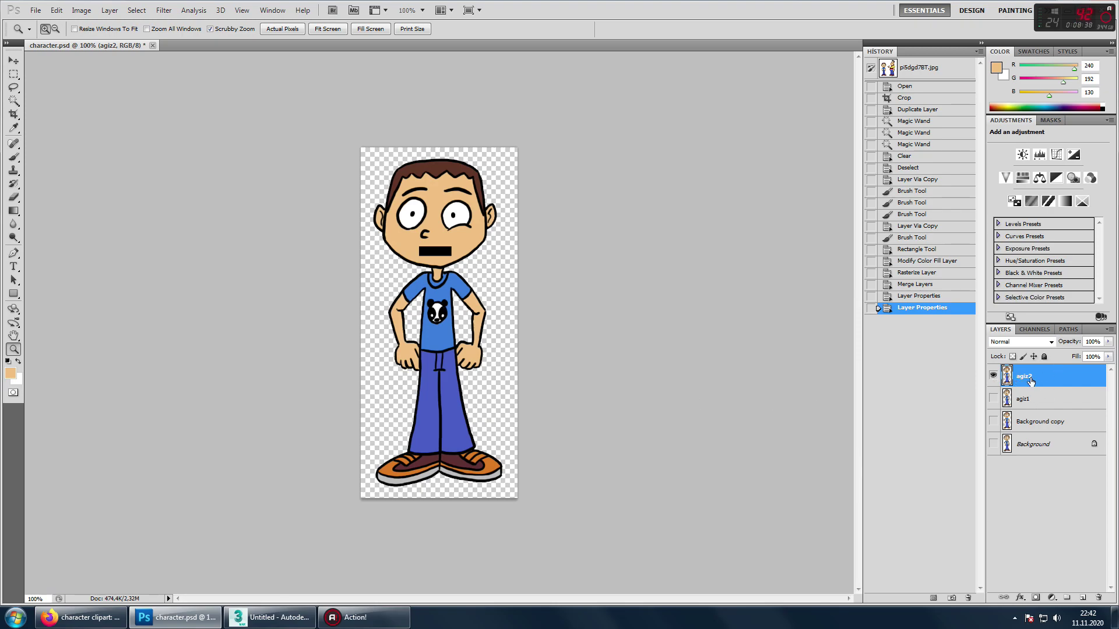
Duplicate the agiz2 layer and lasso the character's right arm on the copy
{"action": "key", "text": "ctrl+j"}
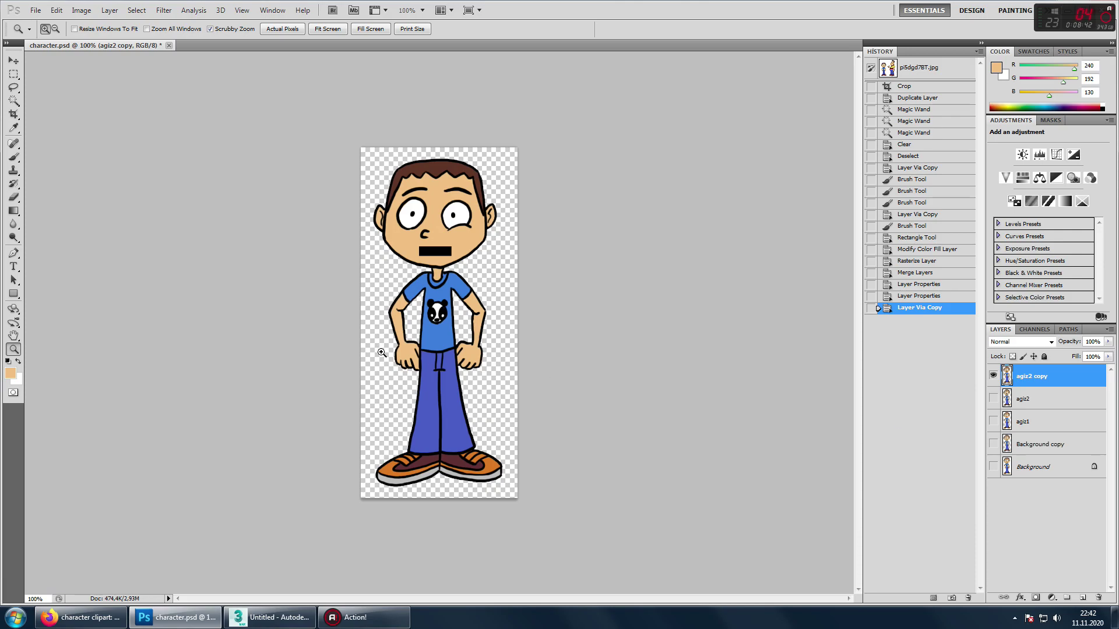
{"action": "left_click_drag", "start_coordinate": [446, 219], "coordinate": [530, 370]}
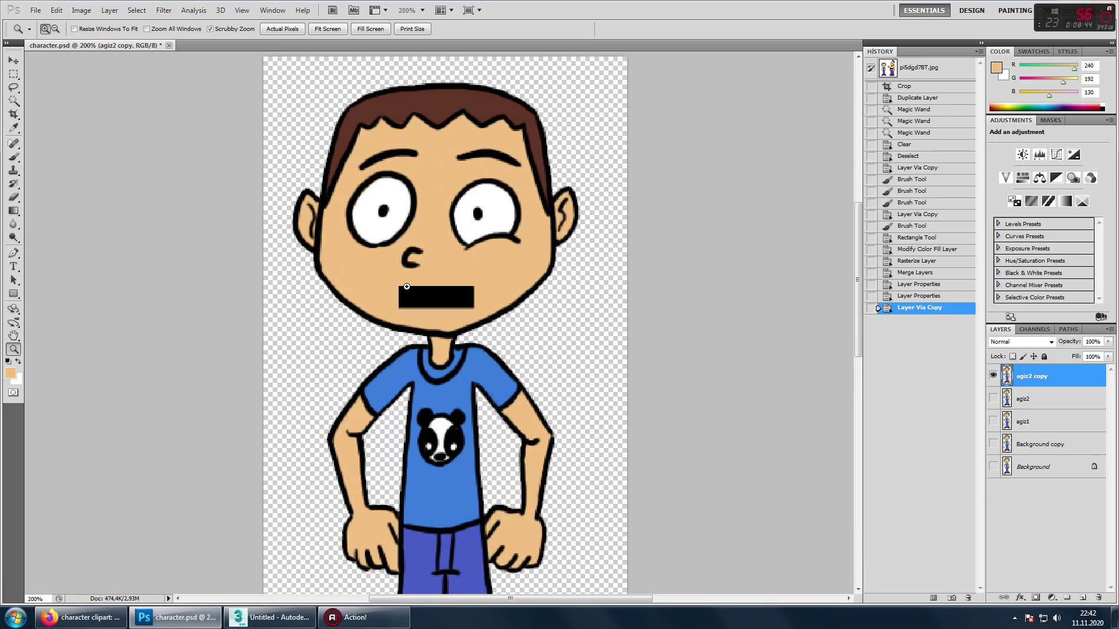
{"action": "scroll", "coordinate": [533, 408], "scroll_direction": "down", "scroll_amount": 3}
{"action": "scroll", "coordinate": [539, 454], "scroll_direction": "down", "scroll_amount": 1}
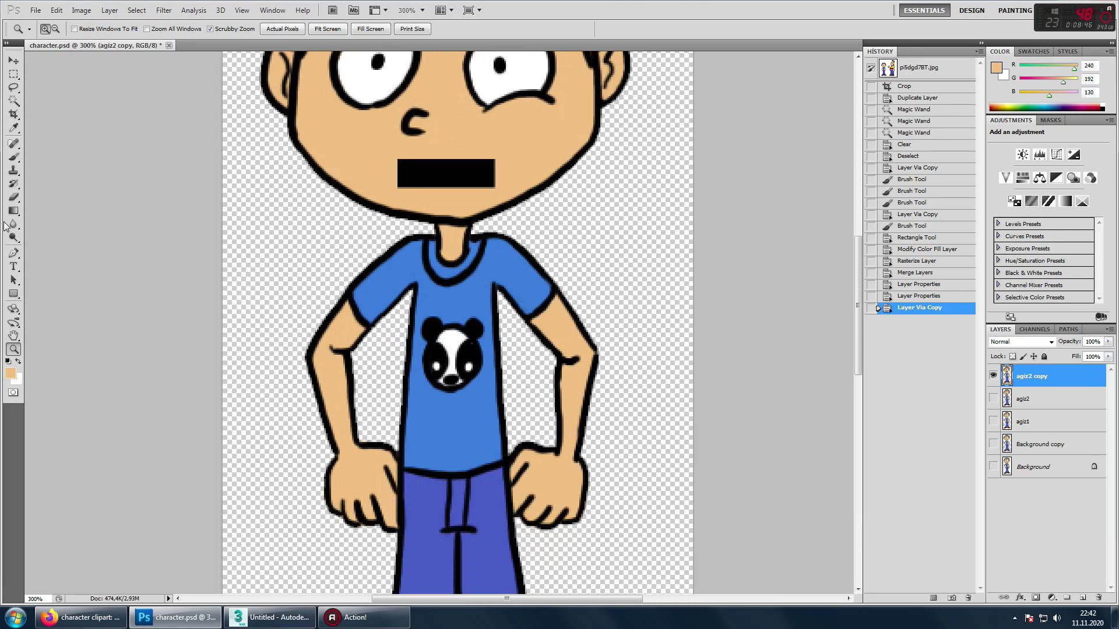
{"action": "key", "text": "j"}
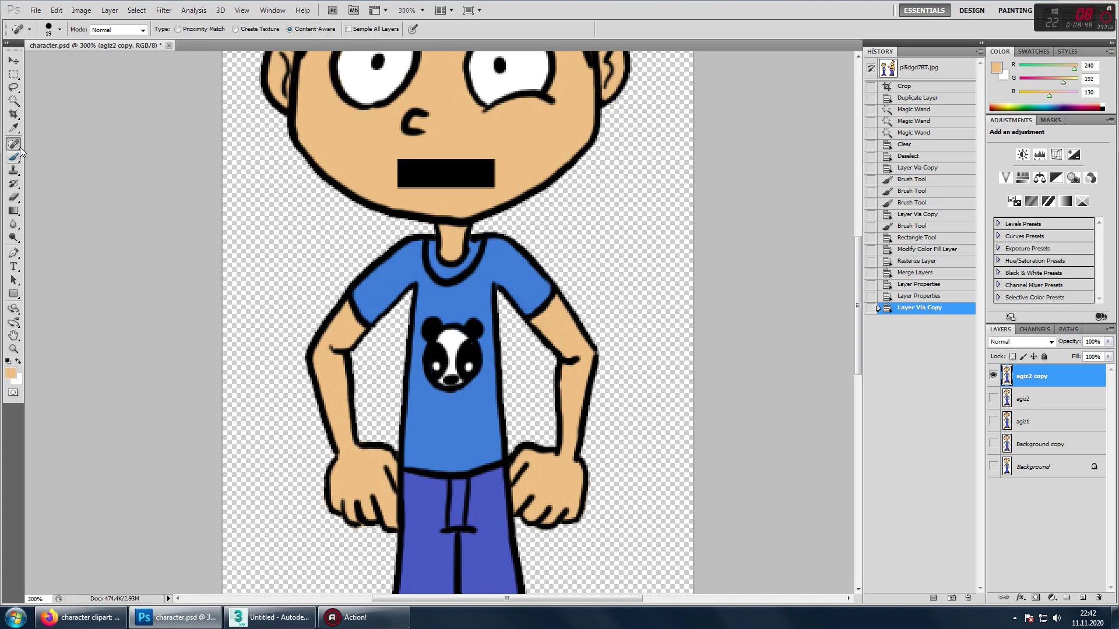
{"action": "key", "text": "l"}
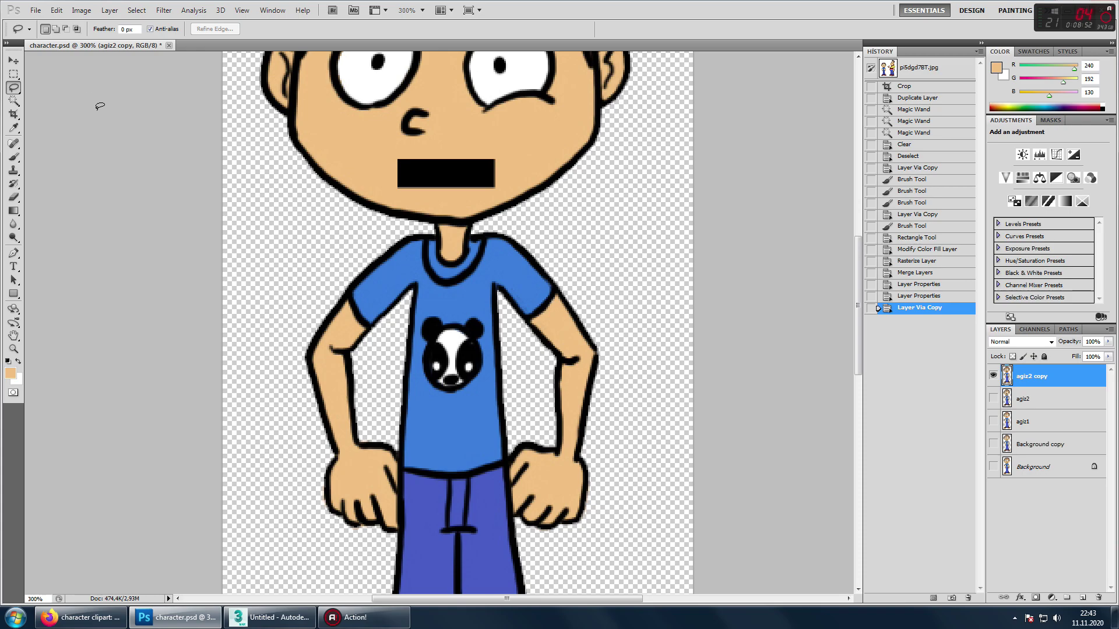
{"action": "scroll", "coordinate": [496, 247], "scroll_direction": "down", "scroll_amount": 2}
{"action": "scroll", "coordinate": [496, 247], "scroll_direction": "down", "scroll_amount": 1}
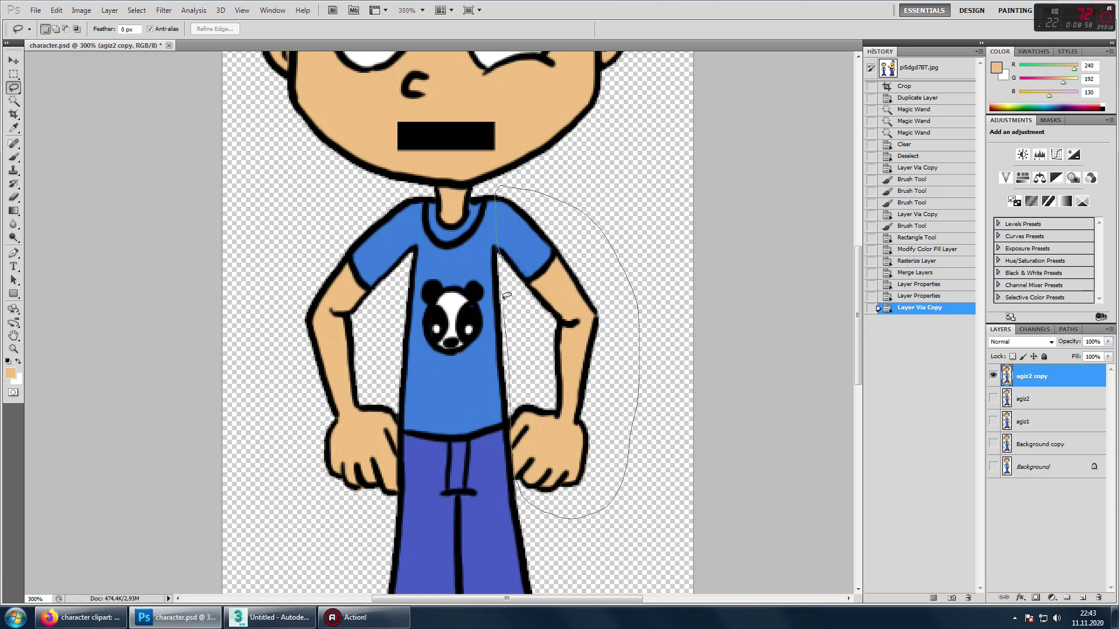
{"action": "left_click_drag", "start_coordinate": [505, 296], "coordinate": [500, 256]}
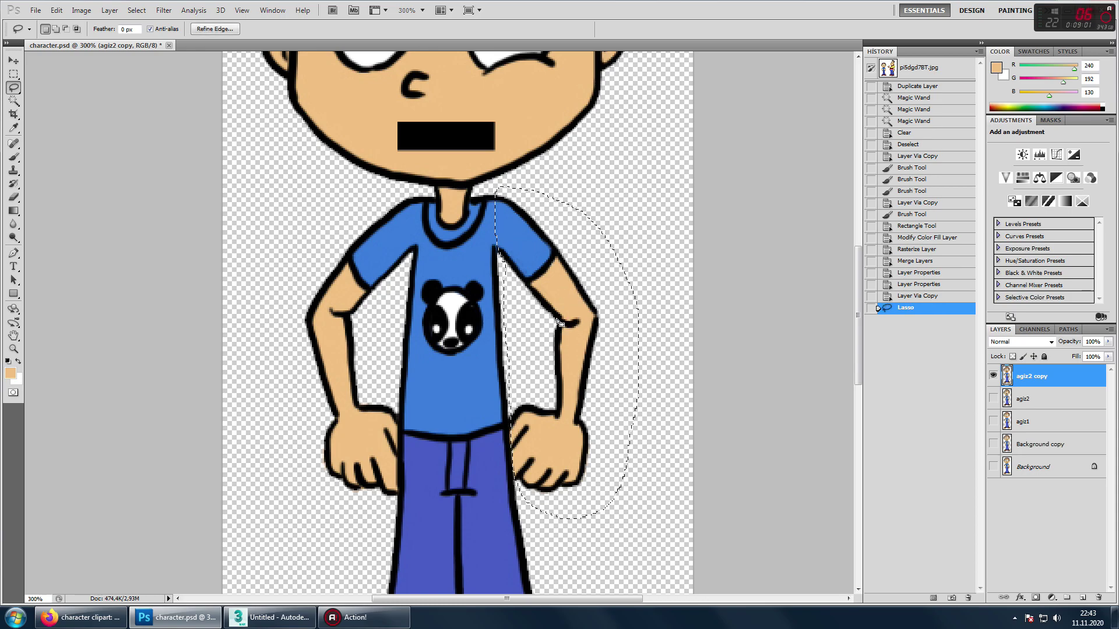
Cut the selected arm and paste it onto its own Layer 1
{"action": "left_click", "coordinate": [56, 11]}
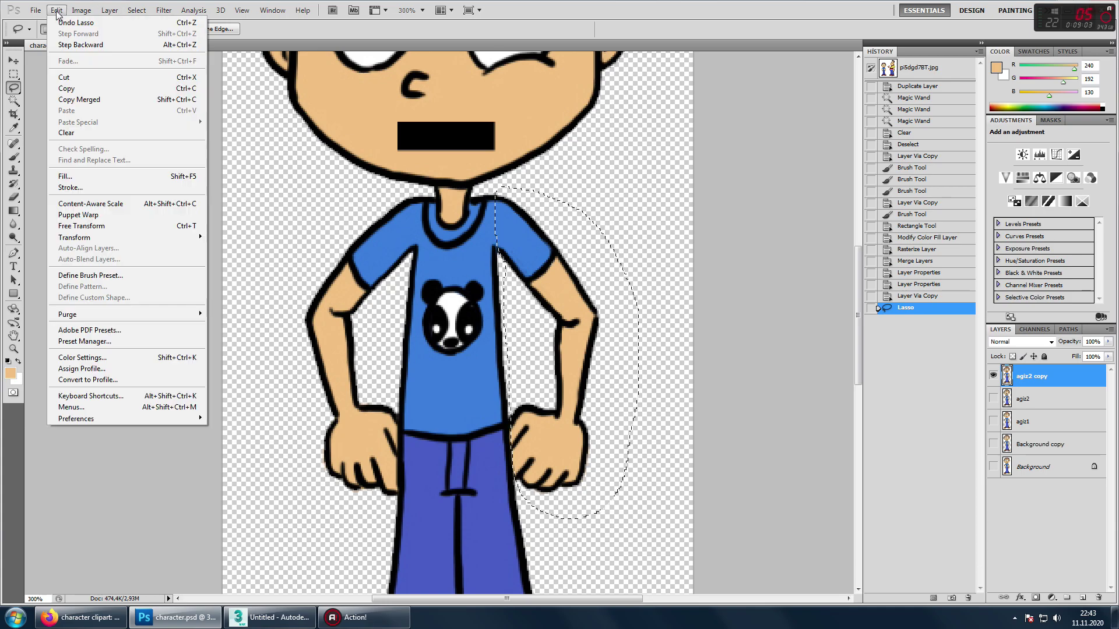
{"action": "left_click", "coordinate": [194, 76]}
{"action": "scroll", "coordinate": [537, 330], "scroll_direction": "down", "scroll_amount": 2}
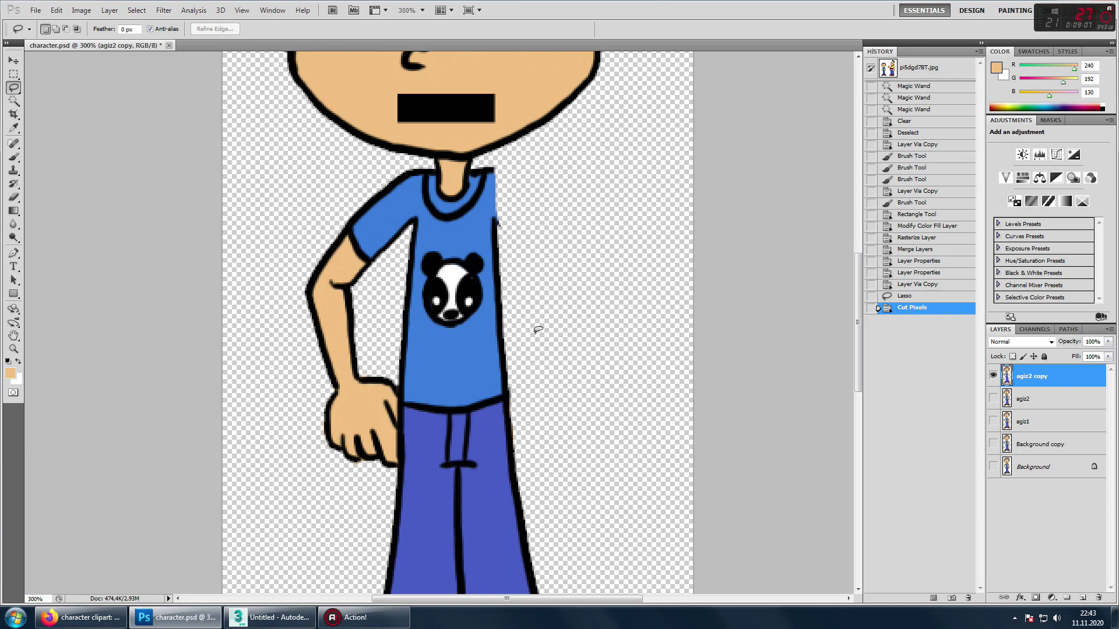
{"action": "left_click", "coordinate": [57, 11]}
{"action": "left_click", "coordinate": [88, 111]}
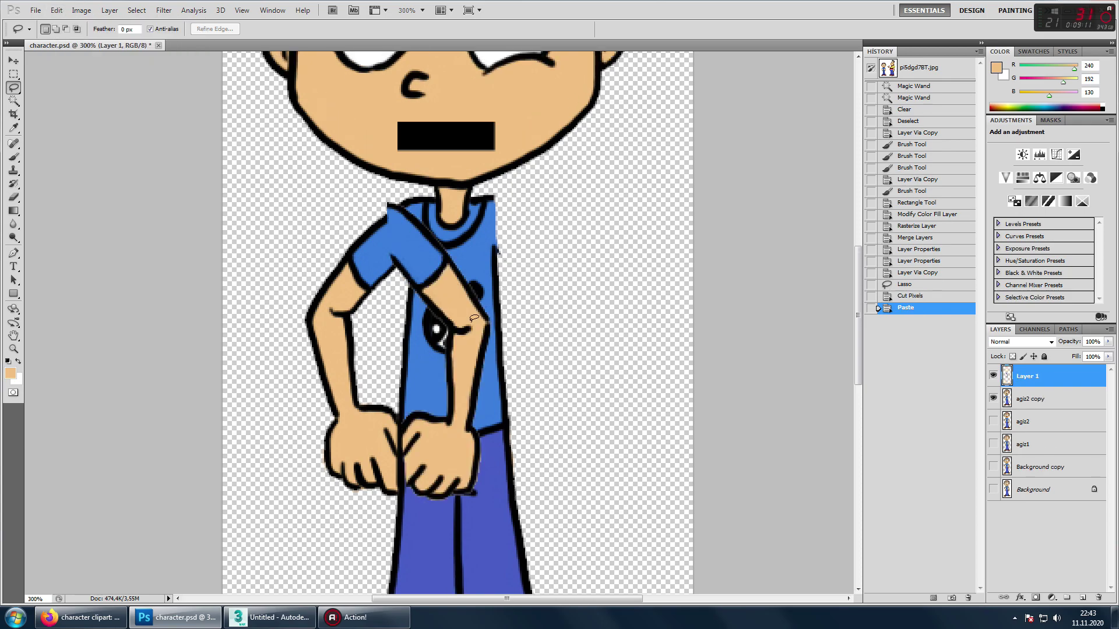
Move the pasted arm to the character's right side and rotate it outward
{"action": "left_click", "coordinate": [8, 61]}
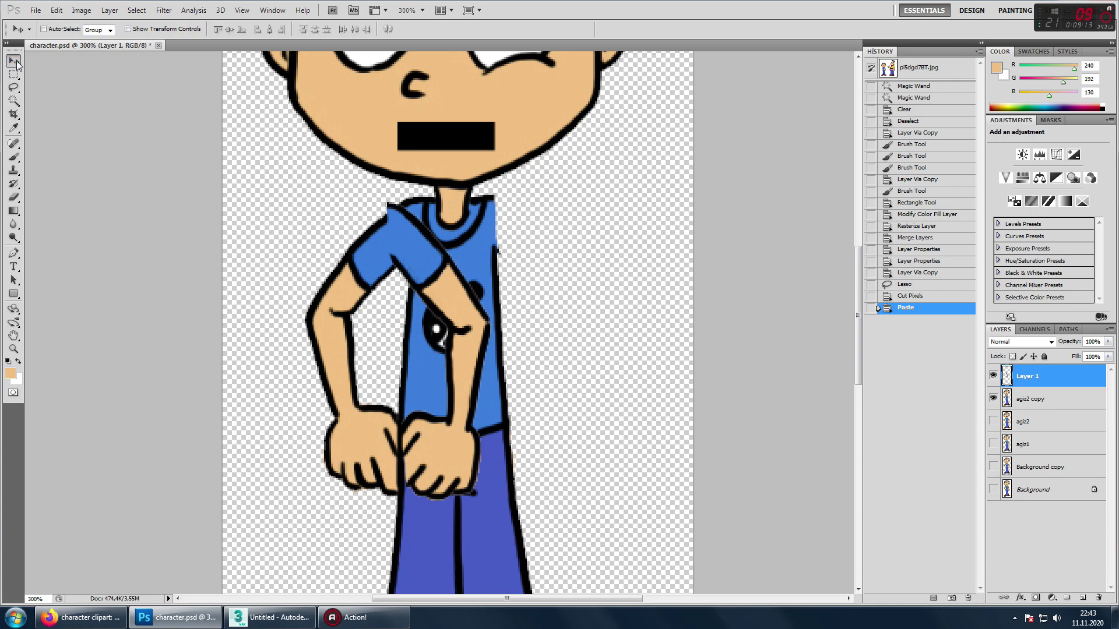
{"action": "mouse_move", "coordinate": [413, 338]}
{"action": "left_mouse_down"}
{"action": "mouse_move", "coordinate": [588, 332]}
{"action": "mouse_move", "coordinate": [569, 336]}
{"action": "mouse_move", "coordinate": [564, 301]}
{"action": "mouse_move", "coordinate": [506, 242]}
{"action": "left_mouse_up"}
{"action": "key", "text": "ctrl+minus"}
{"action": "key", "text": "ctrl+minus"}
{"action": "key", "text": "ctrl+t"}
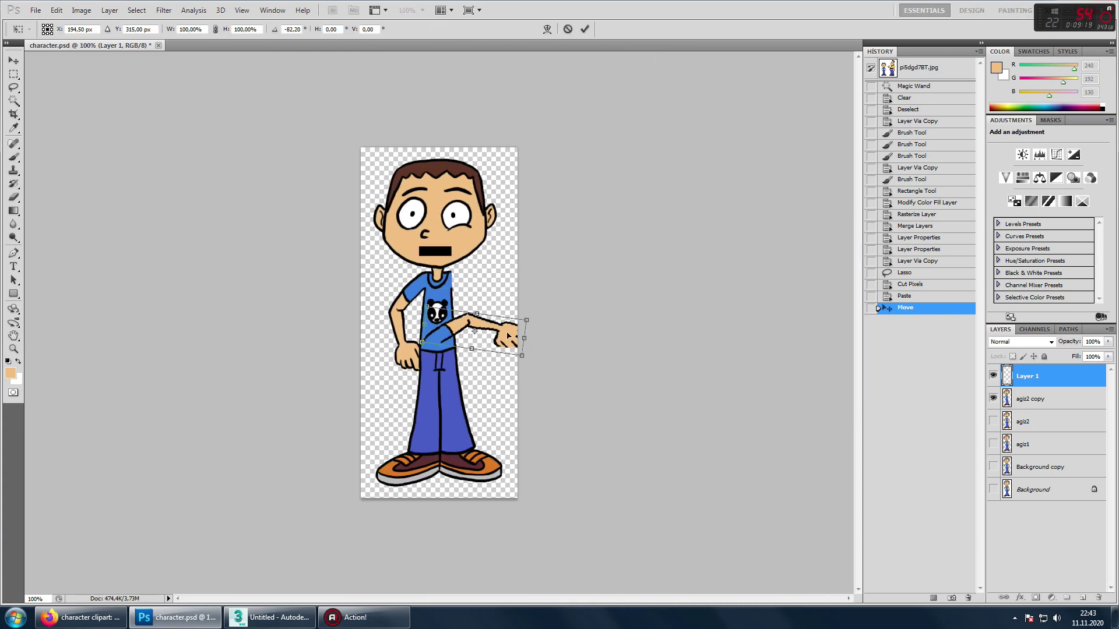
{"action": "mouse_move", "coordinate": [491, 332]}
{"action": "left_mouse_down"}
{"action": "mouse_move", "coordinate": [501, 278]}
{"action": "mouse_move", "coordinate": [532, 271]}
{"action": "left_mouse_up"}
{"action": "key", "text": "Return"}
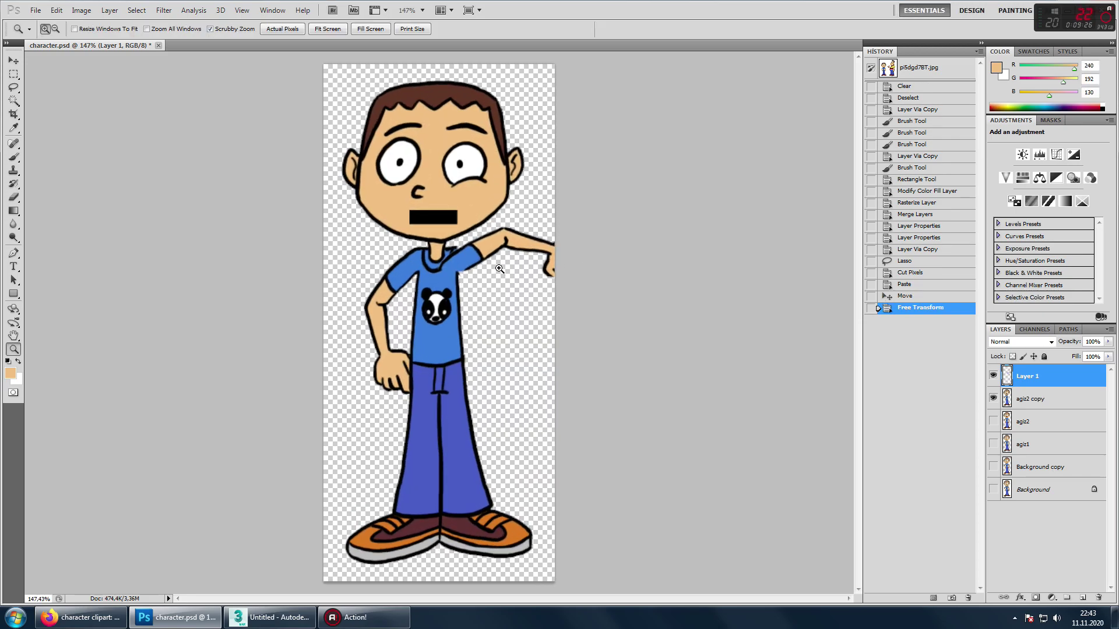
{"action": "scroll", "coordinate": [532, 271], "scroll_direction": "up", "scroll_amount": 2}
{"action": "key", "text": "v"}
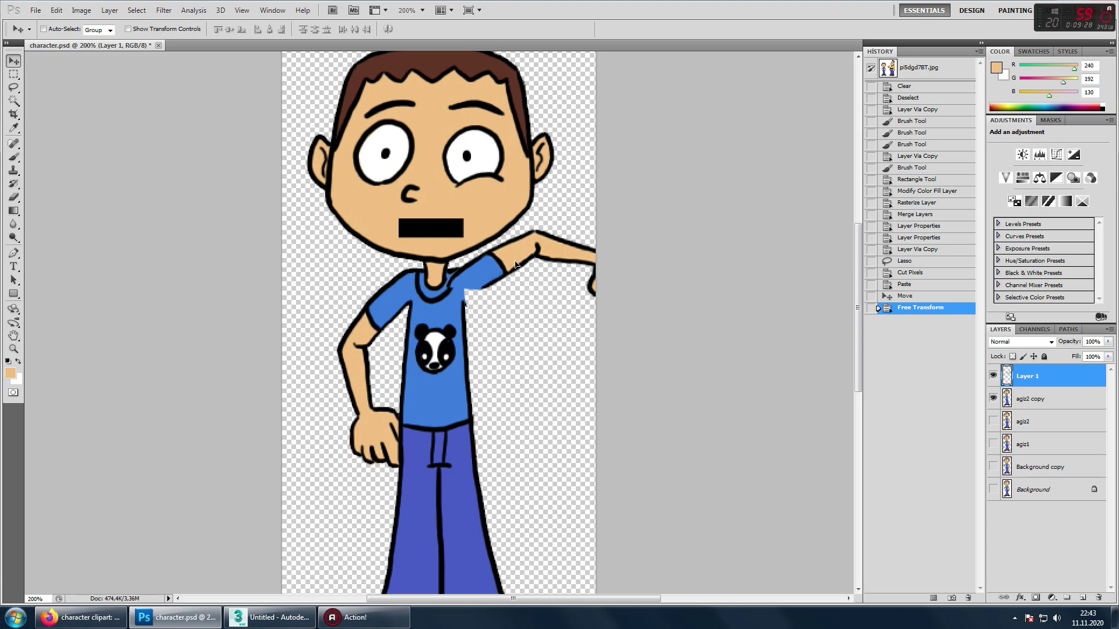
{"action": "left_click_drag", "start_coordinate": [460, 188], "coordinate": [455, 176]}
Rotate the arm about 177° so it lies across the chest
{"action": "left_click", "coordinate": [81, 11]}
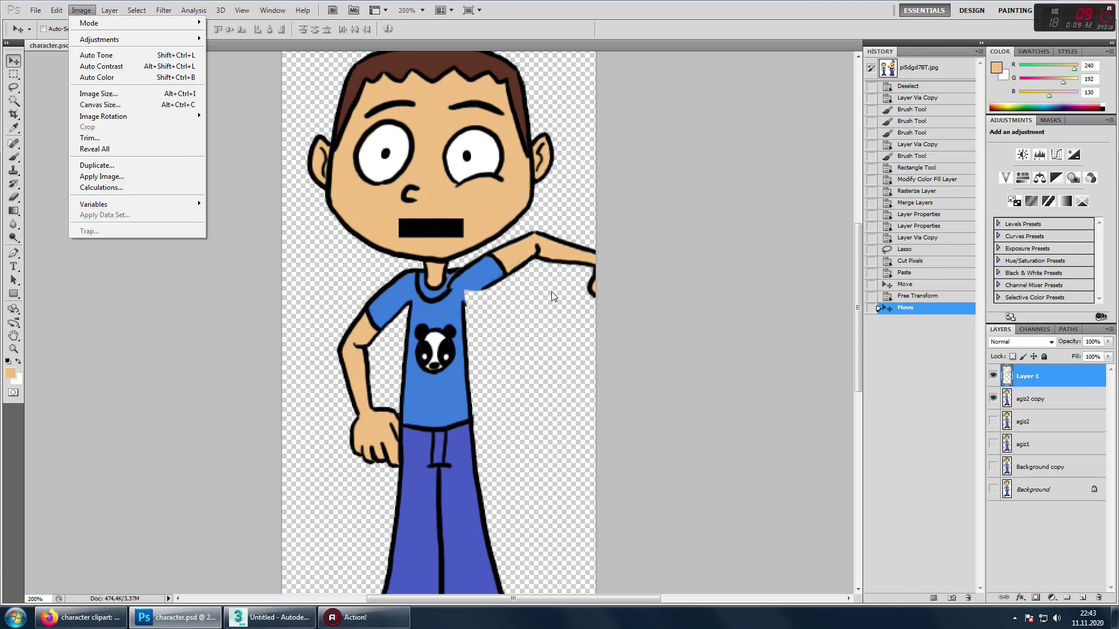
{"action": "key", "text": "Escape"}
{"action": "key", "text": "ctrl+t"}
{"action": "key", "text": "ctrl+minus"}
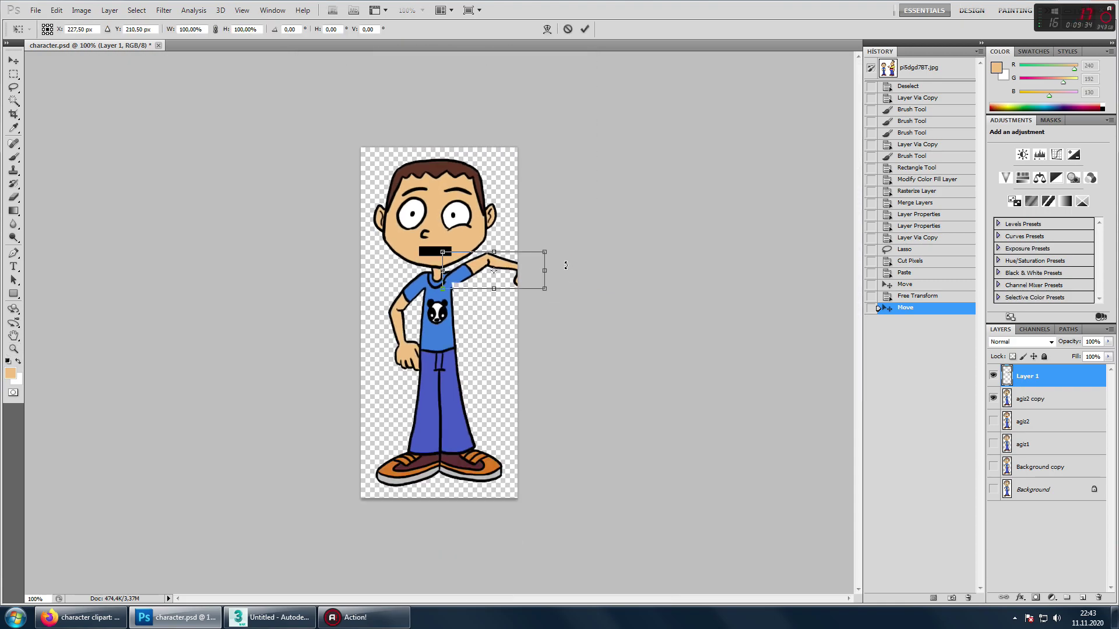
{"action": "left_click_drag", "start_coordinate": [569, 255], "coordinate": [484, 337]}
{"action": "mouse_move", "coordinate": [554, 330]}
{"action": "left_mouse_down"}
{"action": "mouse_move", "coordinate": [529, 304]}
{"action": "mouse_move", "coordinate": [449, 320]}
{"action": "mouse_move", "coordinate": [446, 296]}
{"action": "left_mouse_up"}
{"action": "key", "text": "Return"}
{"action": "key", "text": "z"}
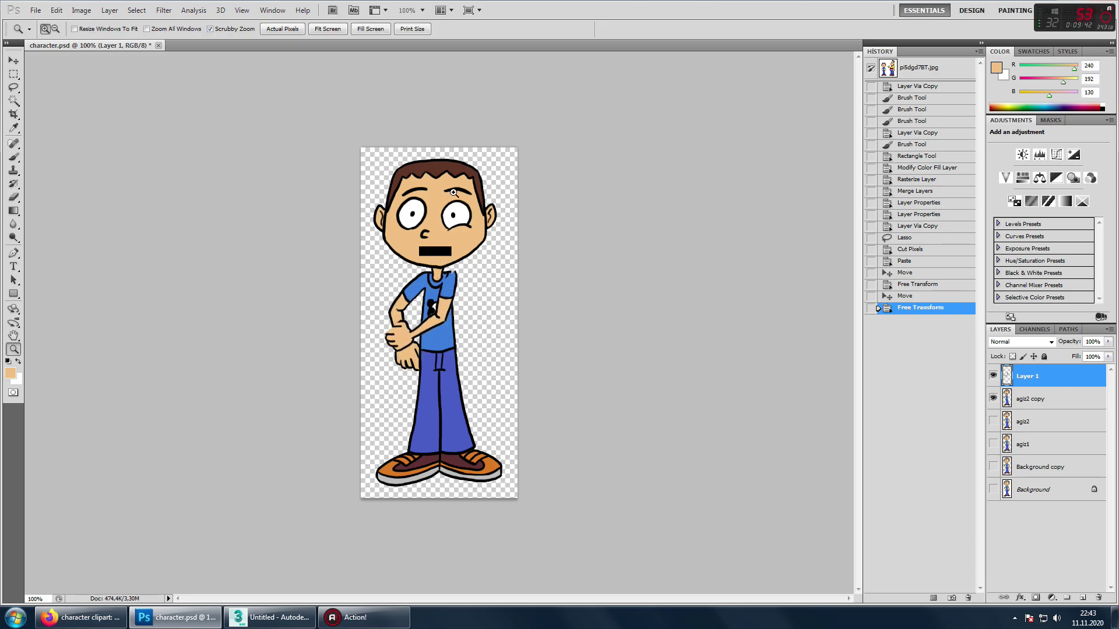
{"action": "mouse_move", "coordinate": [361, 259]}
{"action": "left_mouse_down"}
{"action": "mouse_move", "coordinate": [502, 330]}
{"action": "mouse_move", "coordinate": [476, 366]}
{"action": "left_mouse_up"}
{"action": "key", "text": "v"}
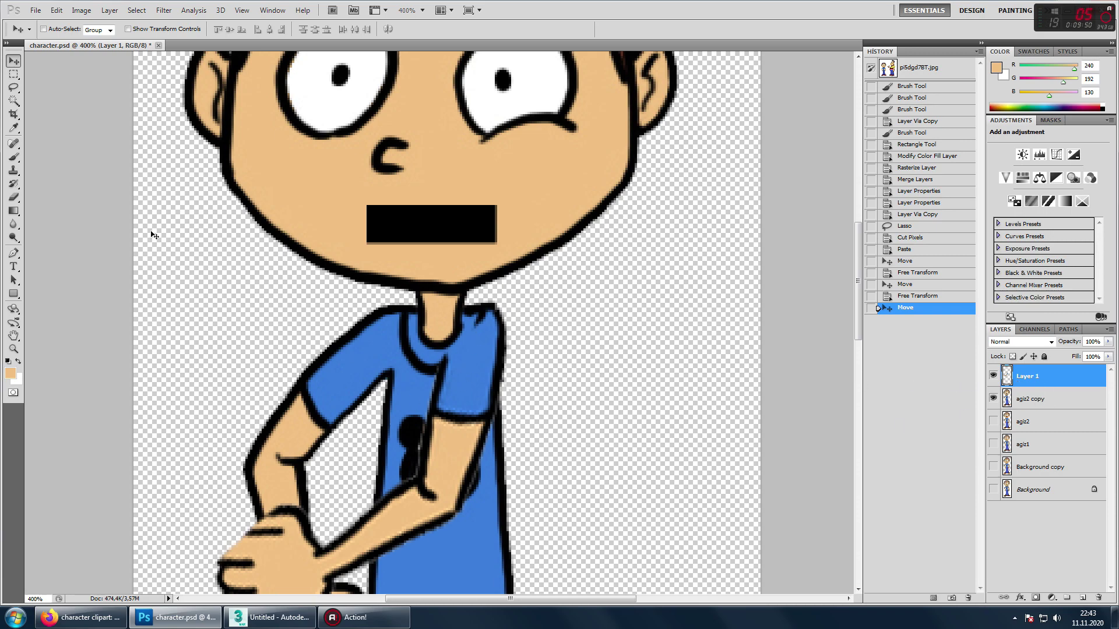
Erase stray pixels of the arm around the collar
{"action": "key", "text": "e"}
{"action": "right_click", "coordinate": [370, 366]}
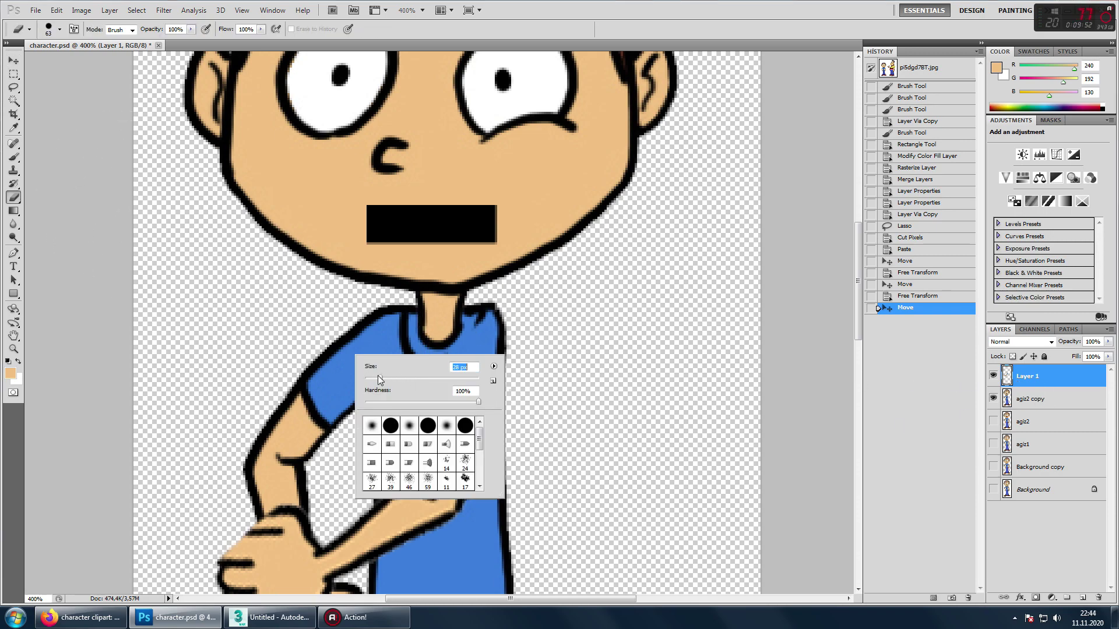
{"action": "key", "text": "Return"}
{"action": "left_click_drag", "start_coordinate": [461, 315], "coordinate": [431, 367]}
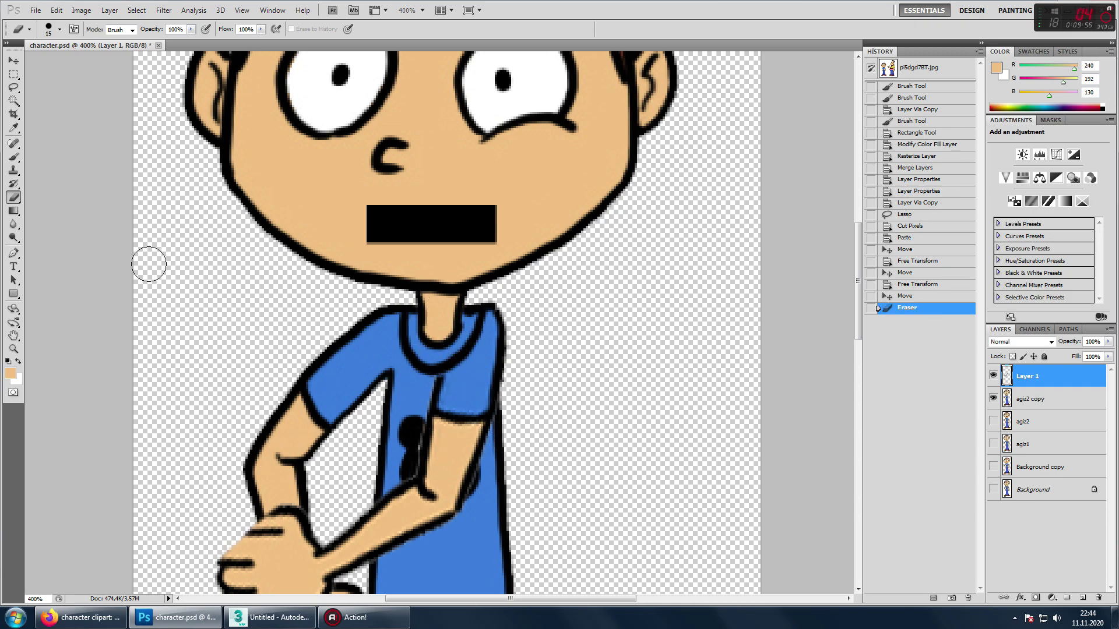
Zoom onto the hand and outline the thumb's top edge with a small black brush
{"action": "key", "text": "ctrl+0"}
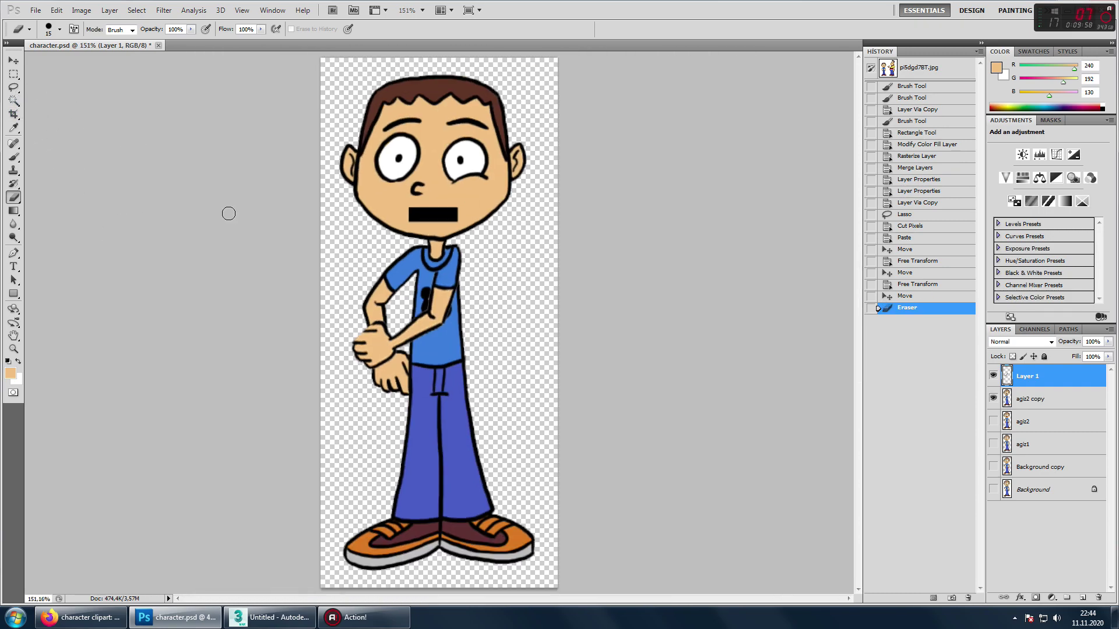
{"action": "key", "text": "z"}
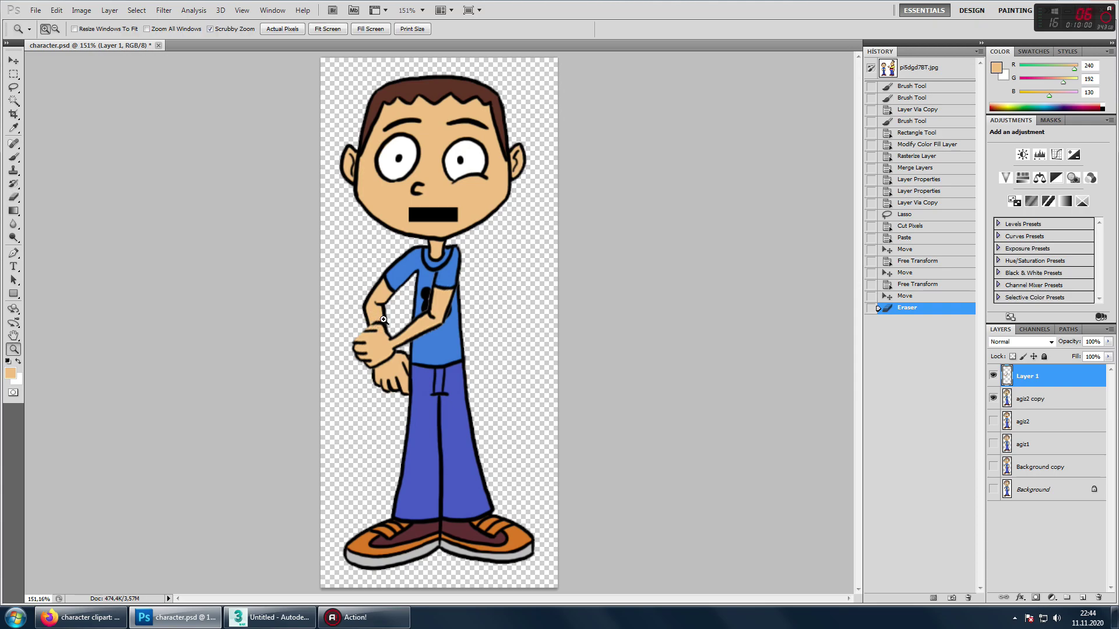
{"action": "left_click_drag", "start_coordinate": [400, 299], "coordinate": [320, 233]}
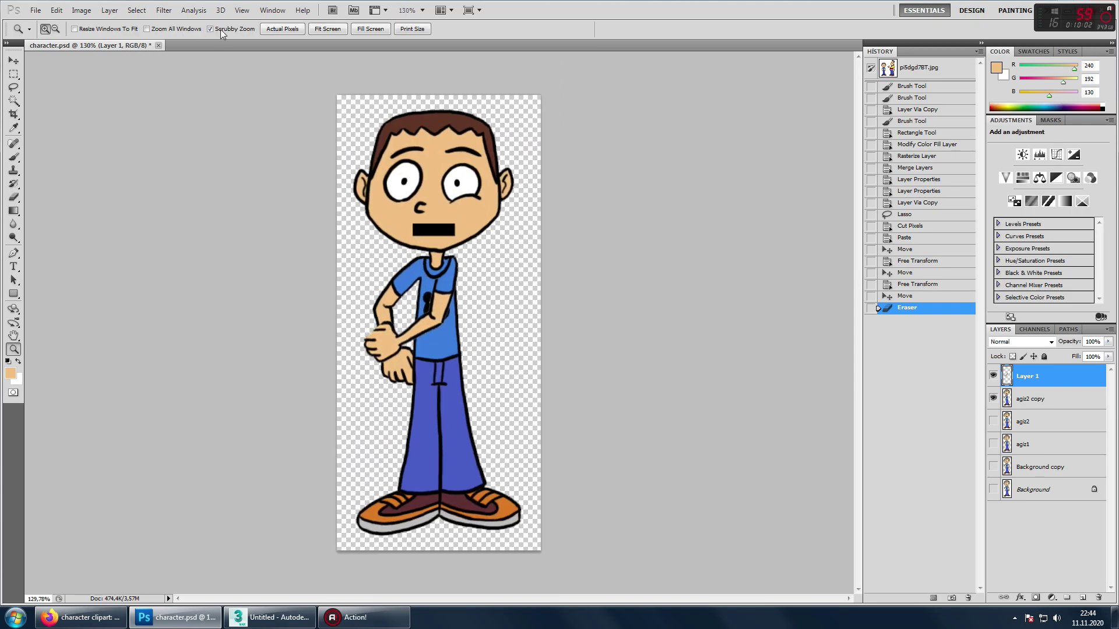
{"action": "key", "text": "ctrl+plus"}
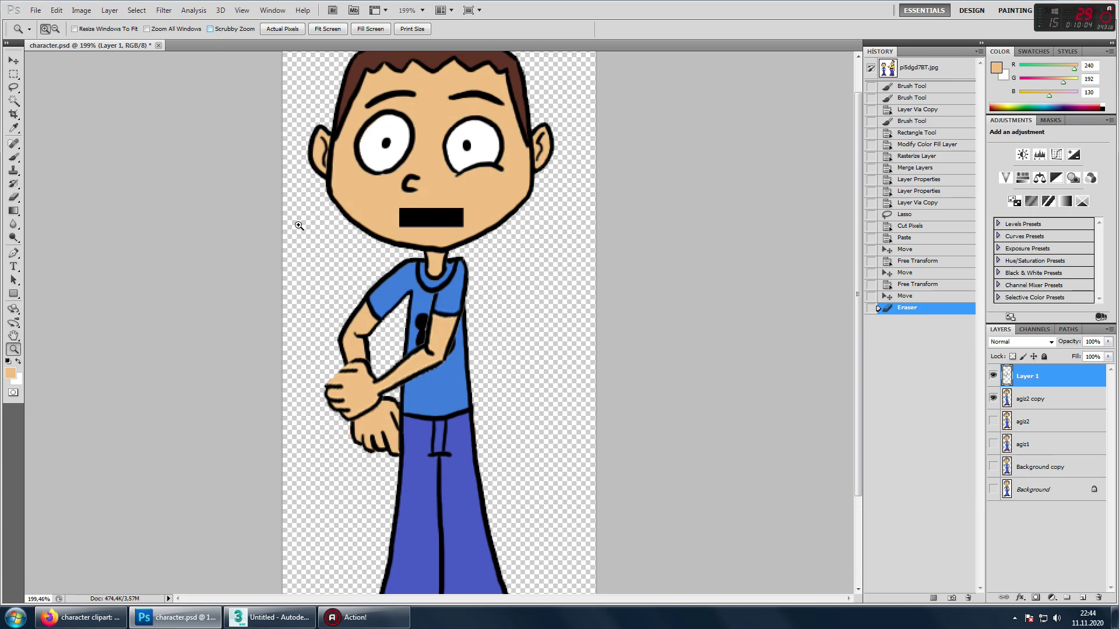
{"action": "left_click_drag", "start_coordinate": [379, 290], "coordinate": [295, 429]}
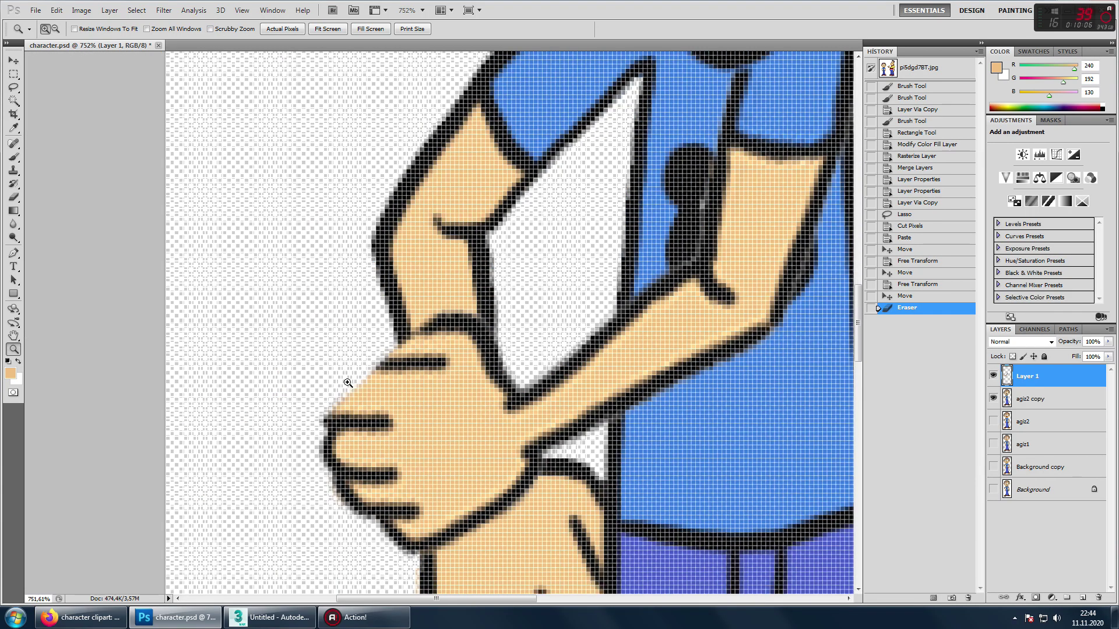
{"action": "key", "text": "b"}
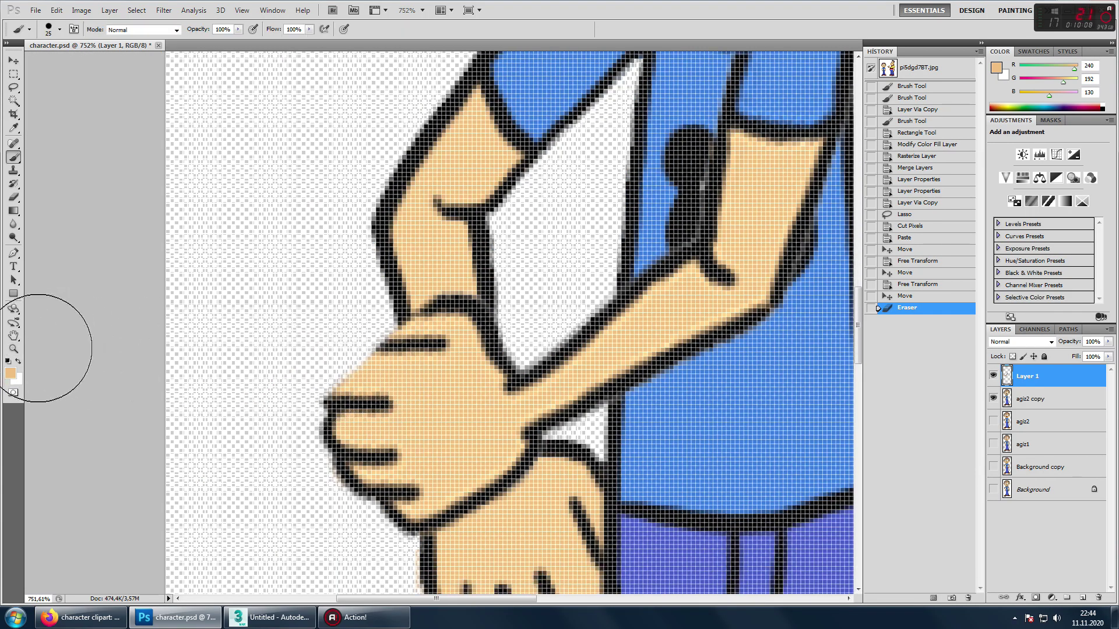
{"action": "left_click", "coordinate": [8, 361]}
{"action": "right_click_drag", "start_coordinate": [357, 400], "coordinate": [308, 414], "text": "alt"}
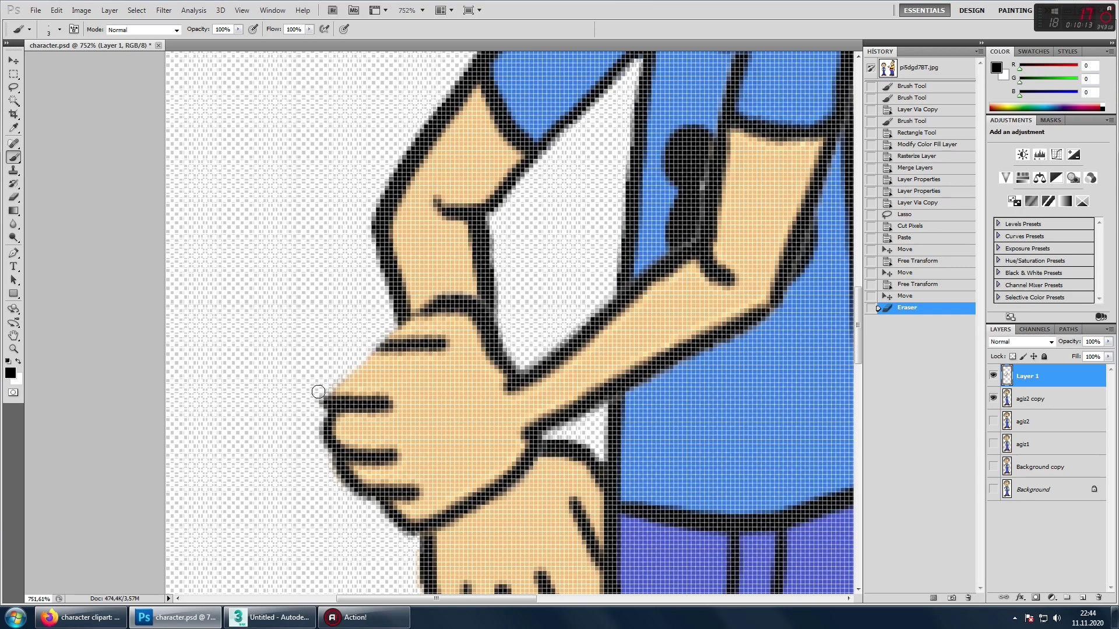
{"action": "mouse_move", "coordinate": [318, 392]}
{"action": "left_mouse_down"}
{"action": "mouse_move", "coordinate": [355, 349]}
{"action": "mouse_move", "coordinate": [406, 337]}
{"action": "mouse_move", "coordinate": [329, 356]}
{"action": "mouse_move", "coordinate": [334, 399]}
{"action": "mouse_move", "coordinate": [318, 379]}
{"action": "mouse_move", "coordinate": [401, 344]}
{"action": "mouse_move", "coordinate": [364, 326]}
{"action": "mouse_move", "coordinate": [442, 295]}
{"action": "mouse_move", "coordinate": [367, 323]}
{"action": "mouse_move", "coordinate": [409, 311]}
{"action": "mouse_move", "coordinate": [372, 338]}
{"action": "left_mouse_up"}
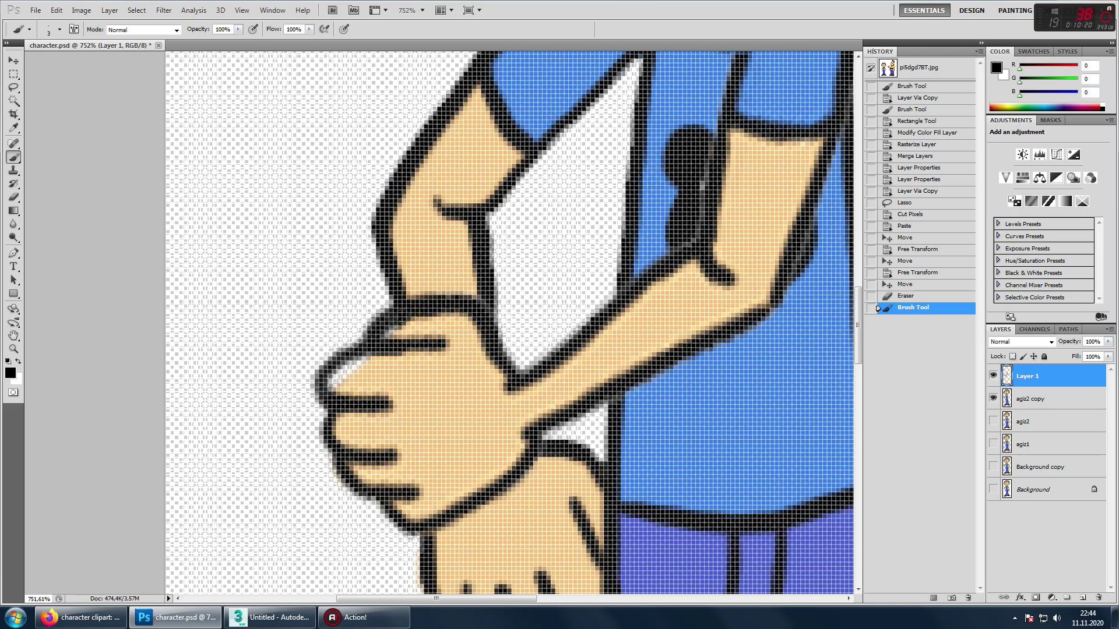
Paint sampled skin tone over the thumb and check the repair at 200%
{"action": "left_click", "coordinate": [430, 388], "text": "alt"}
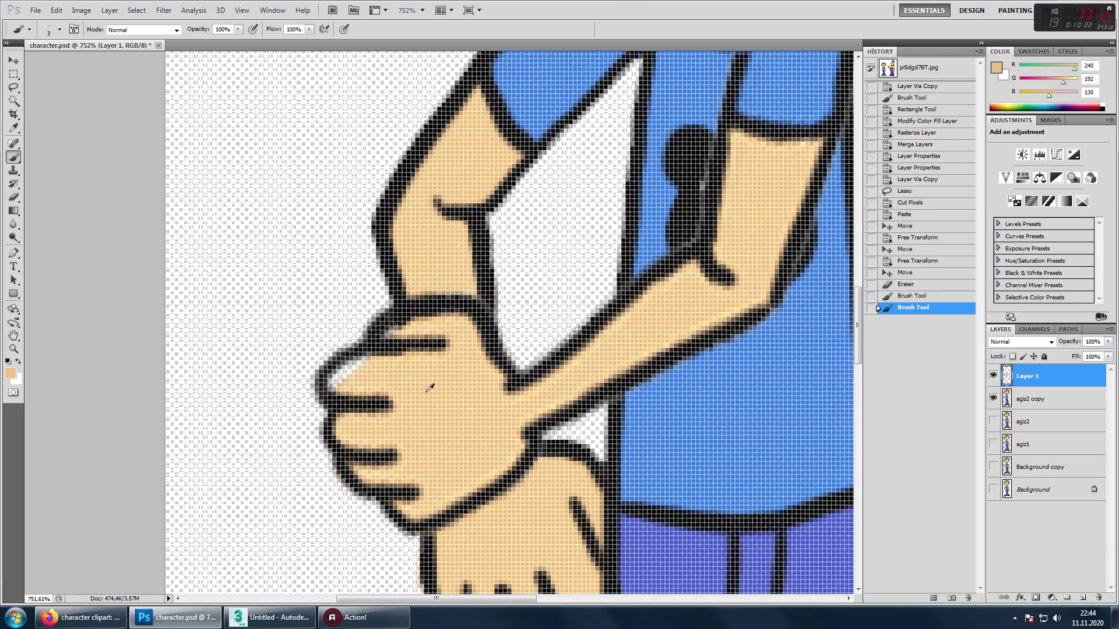
{"action": "left_click", "coordinate": [351, 368]}
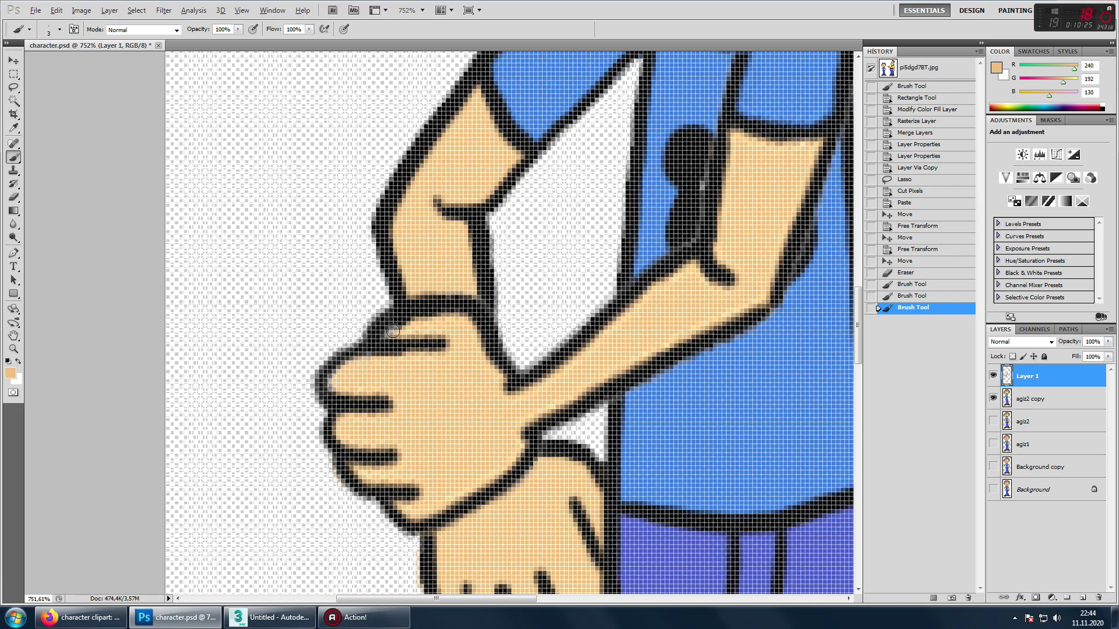
{"action": "key", "text": "alt"}
{"action": "left_click", "coordinate": [394, 329]}
{"action": "key", "text": "z"}
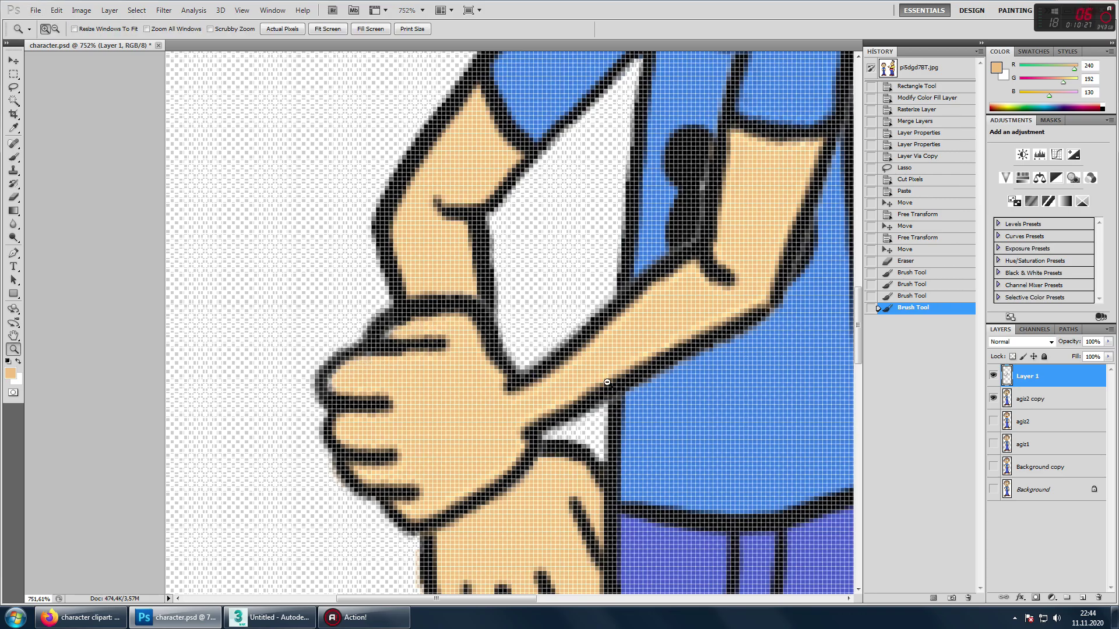
{"action": "left_click", "coordinate": [641, 376], "text": "alt"}
{"action": "left_click", "coordinate": [641, 376], "text": "alt"}
{"action": "left_click_drag", "start_coordinate": [641, 376], "coordinate": [631, 374], "text": "alt"}
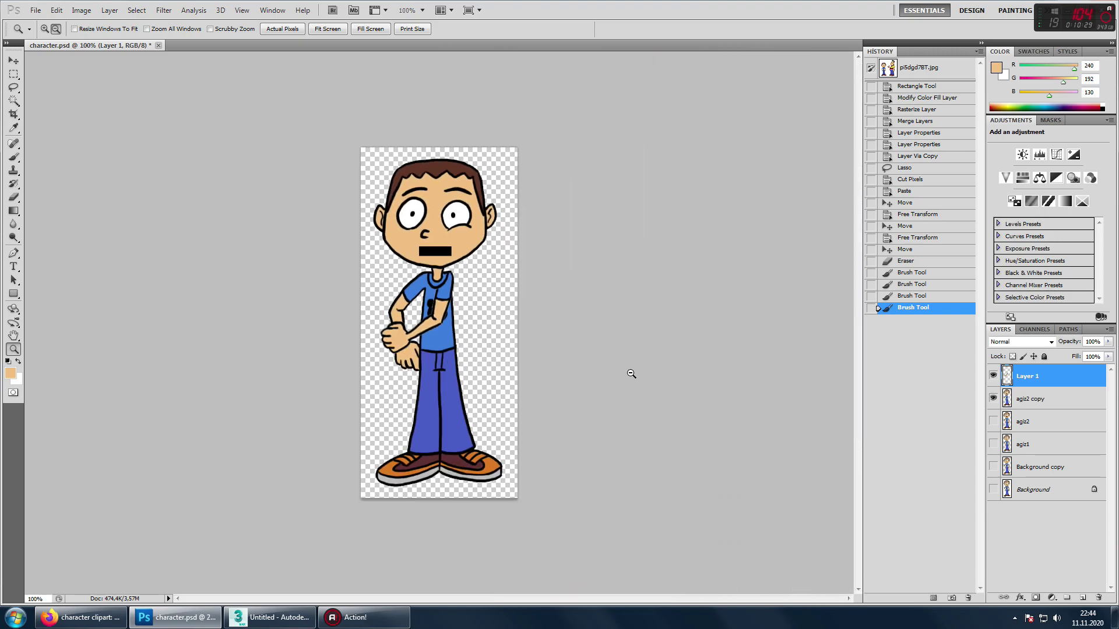
{"action": "left_click", "coordinate": [444, 313]}
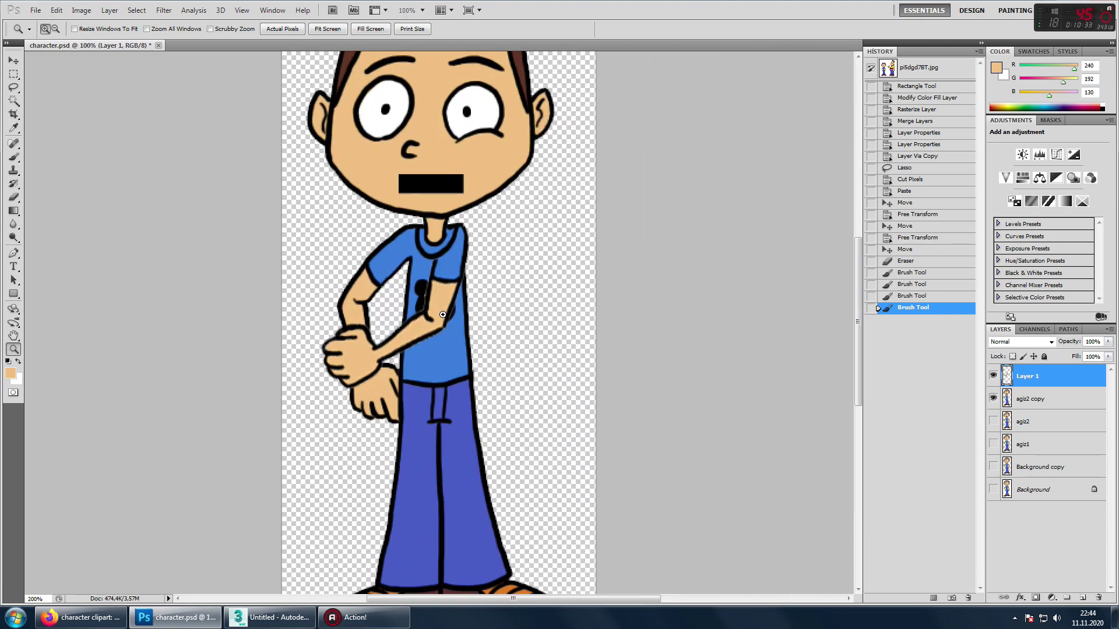
{"action": "left_click", "coordinate": [441, 318]}
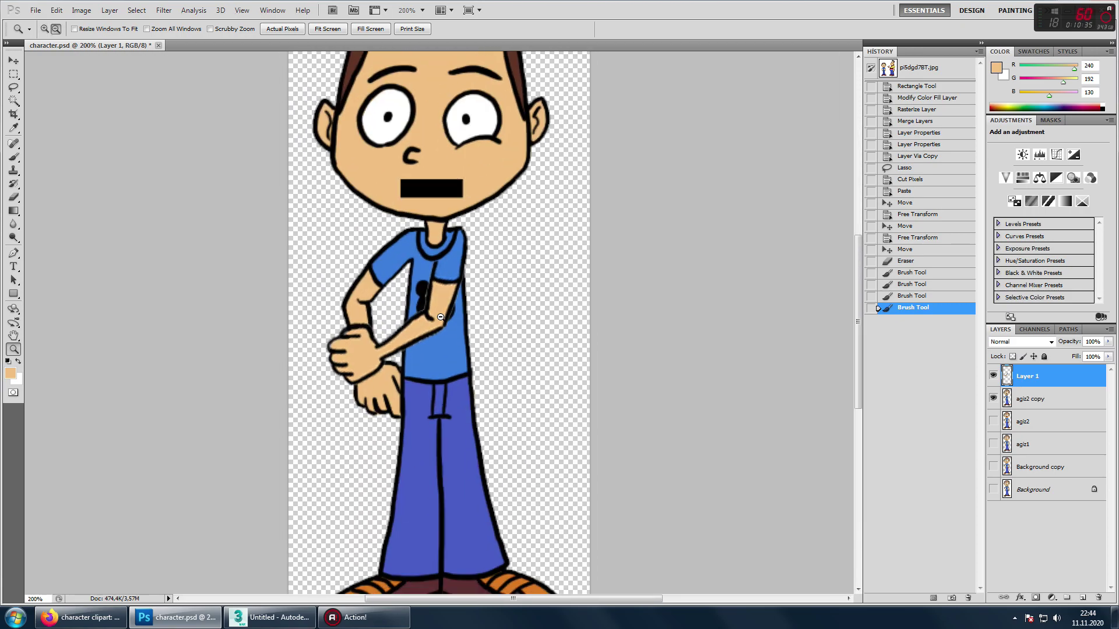
{"action": "left_click", "coordinate": [449, 313]}
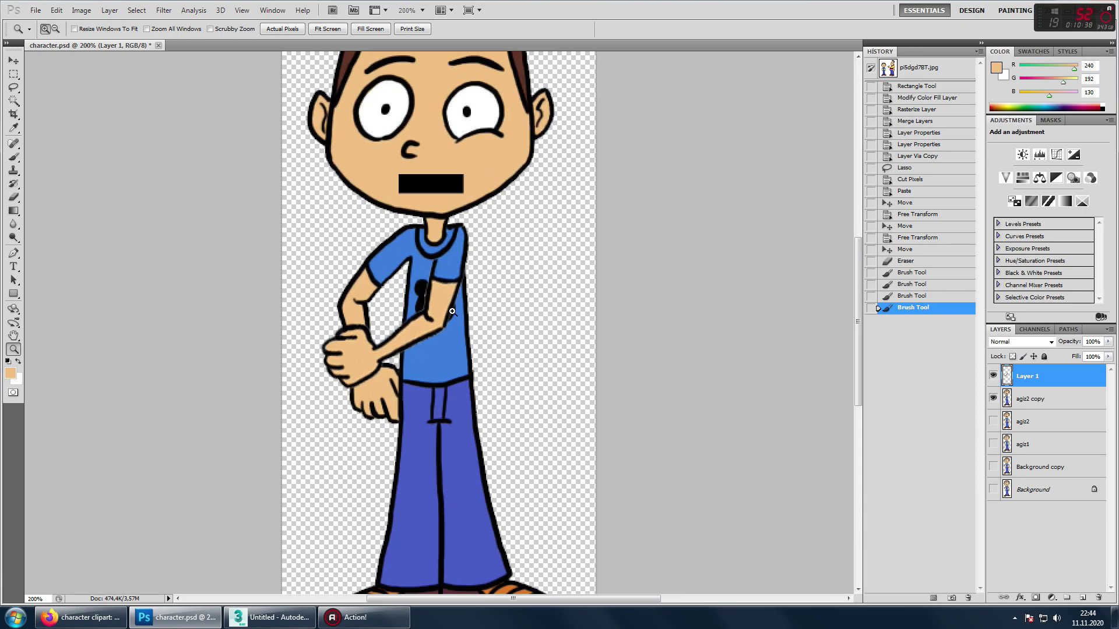
{"action": "key", "text": "ctrl+shift+s"}
{"action": "type", "text": "character_2"}
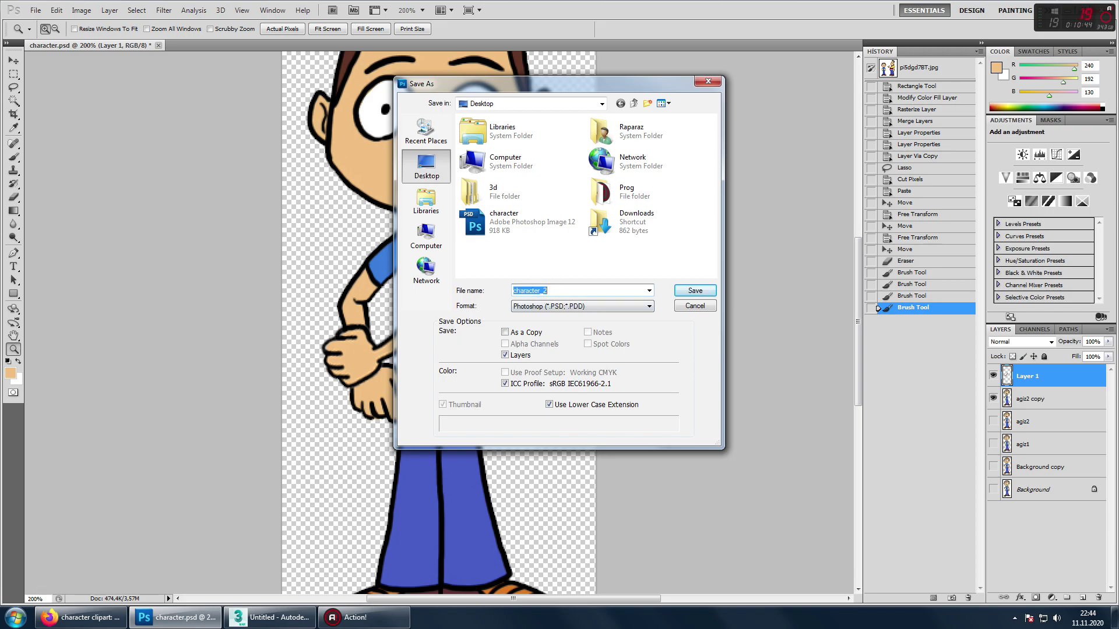
Save the crossed-arm image as agiz3.psd, then as a PNG copy agiz3.png
{"action": "type", "text": "agiz"}
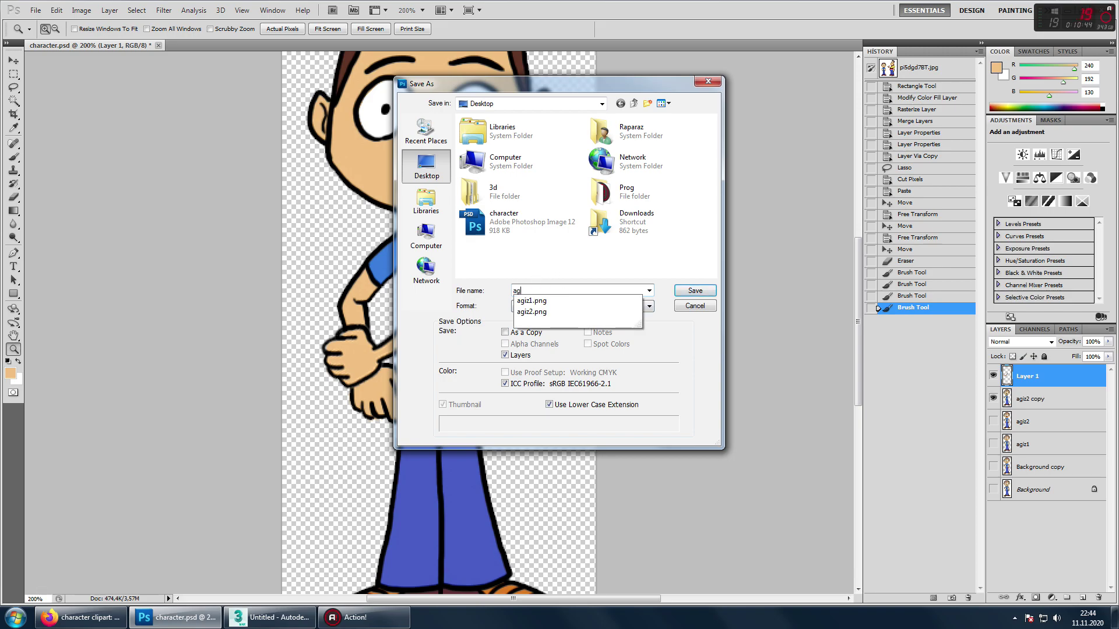
{"action": "type", "text": "3"}
{"action": "key", "text": "Return"}
{"action": "key", "text": "Return"}
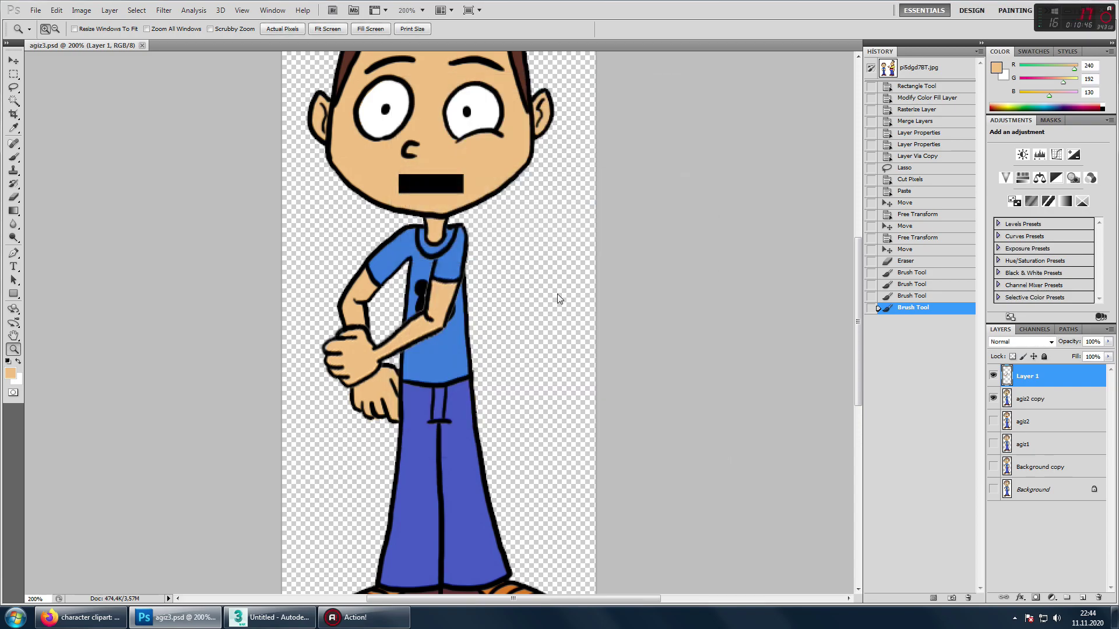
{"action": "key", "text": "ctrl+shift+s"}
{"action": "left_click", "coordinate": [545, 311]}
{"action": "left_click", "coordinate": [533, 425]}
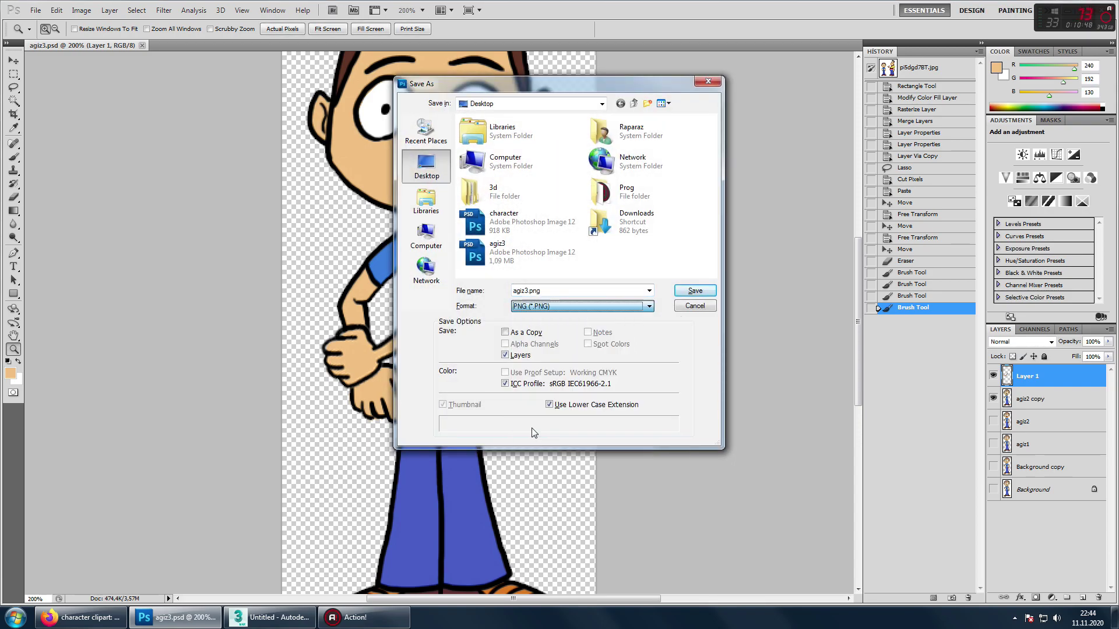
{"action": "left_click", "coordinate": [694, 291]}
{"action": "key", "text": "Return"}
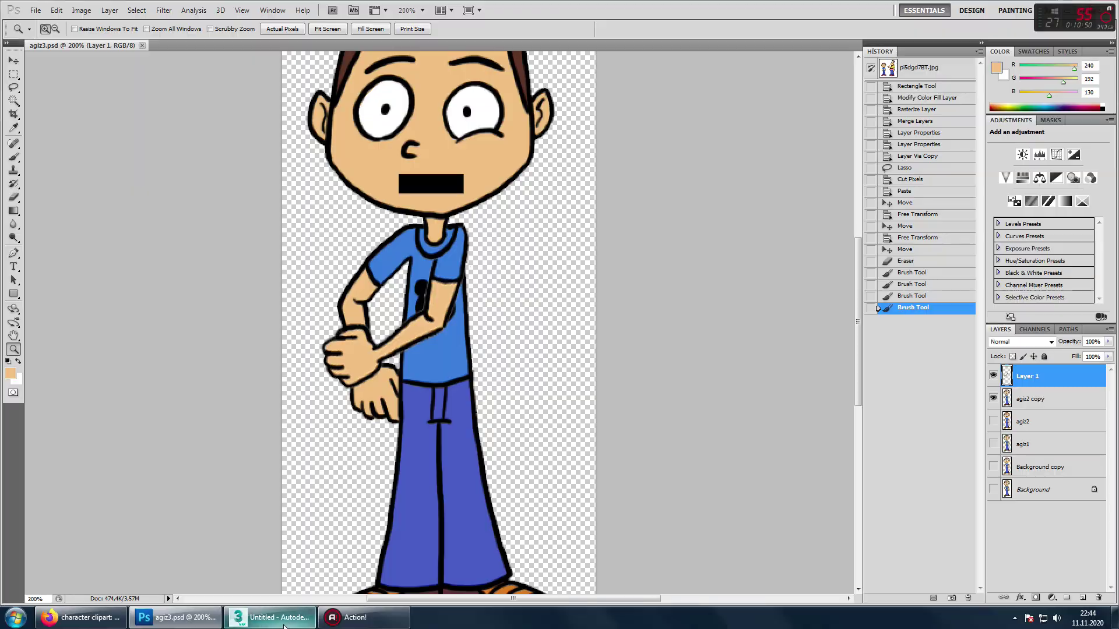
{"action": "left_click", "coordinate": [271, 617]}
Save the scene as 01.max and recentre the plane in the Front viewport
{"action": "left_click", "coordinate": [11, 18]}
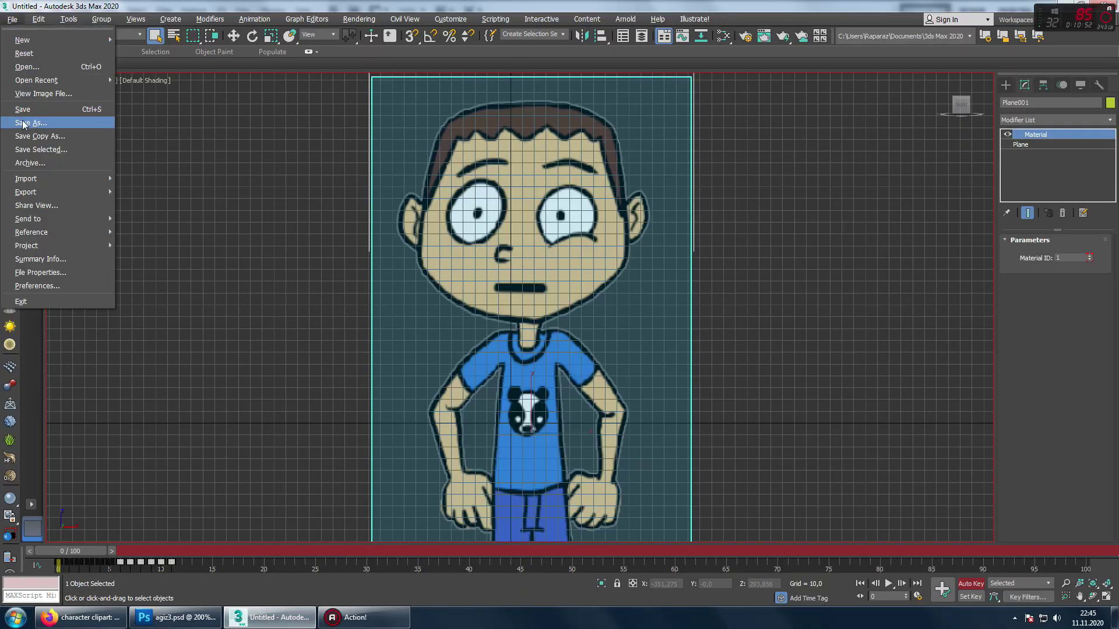
{"action": "left_click", "coordinate": [24, 121]}
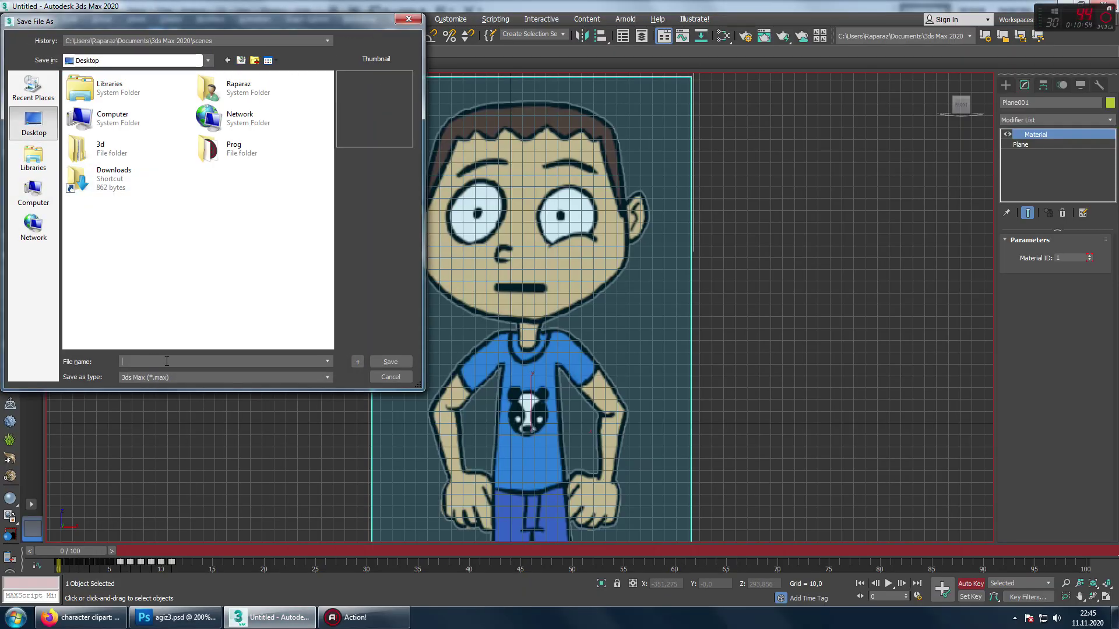
{"action": "type", "text": "01"}
{"action": "key", "text": "Return"}
{"action": "middle_click_drag", "start_coordinate": [529, 287], "coordinate": [518, 275]}
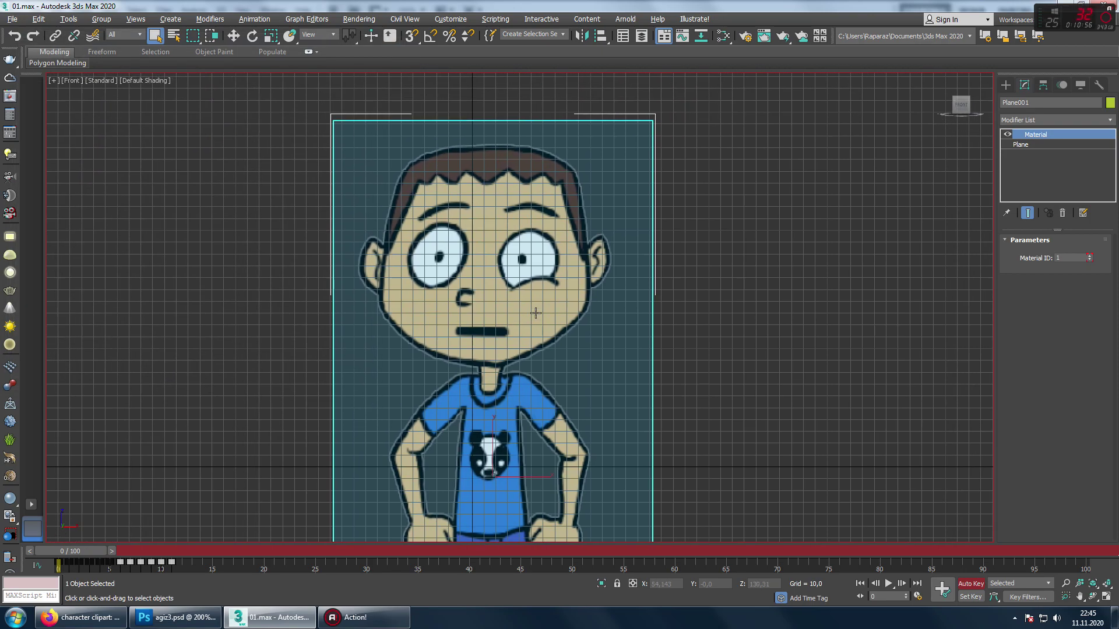
{"action": "middle_click_drag", "start_coordinate": [705, 336], "coordinate": [704, 316]}
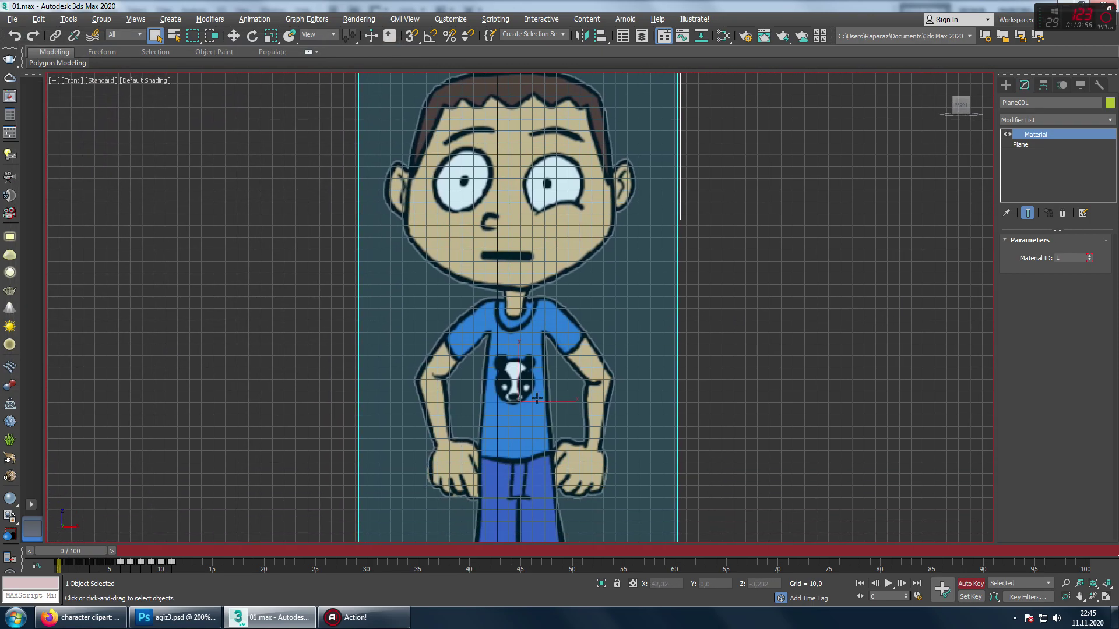
Give Multi/Sub-Object slot 3 a Standard material with agiz3.png as its diffuse bitmap
{"action": "key", "text": "m"}
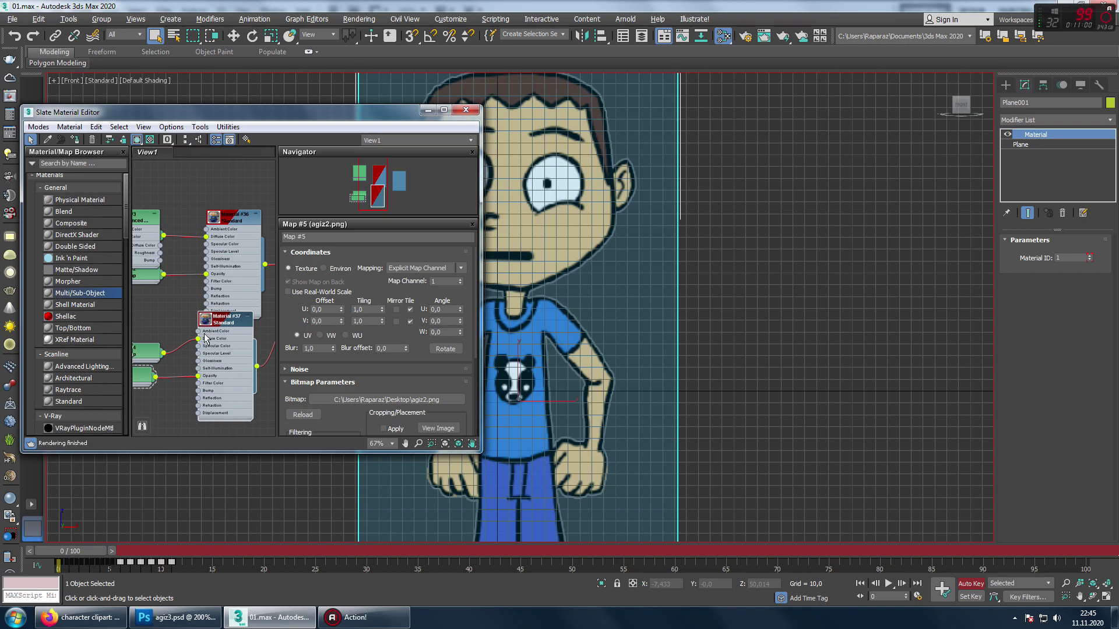
{"action": "scroll", "coordinate": [205, 338], "scroll_direction": "down", "scroll_amount": 2}
{"action": "middle_click_drag", "start_coordinate": [268, 303], "coordinate": [193, 287]}
{"action": "double_click", "coordinate": [224, 288]}
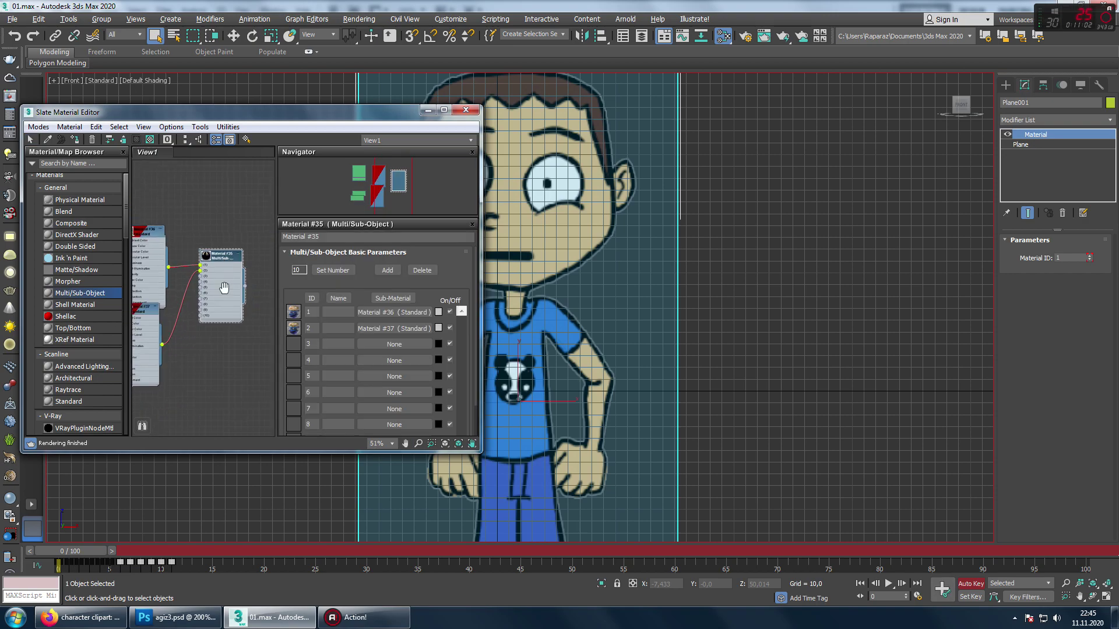
{"action": "scroll", "coordinate": [228, 326], "scroll_direction": "up", "scroll_amount": 3}
{"action": "scroll", "coordinate": [220, 358], "scroll_direction": "up", "scroll_amount": 2}
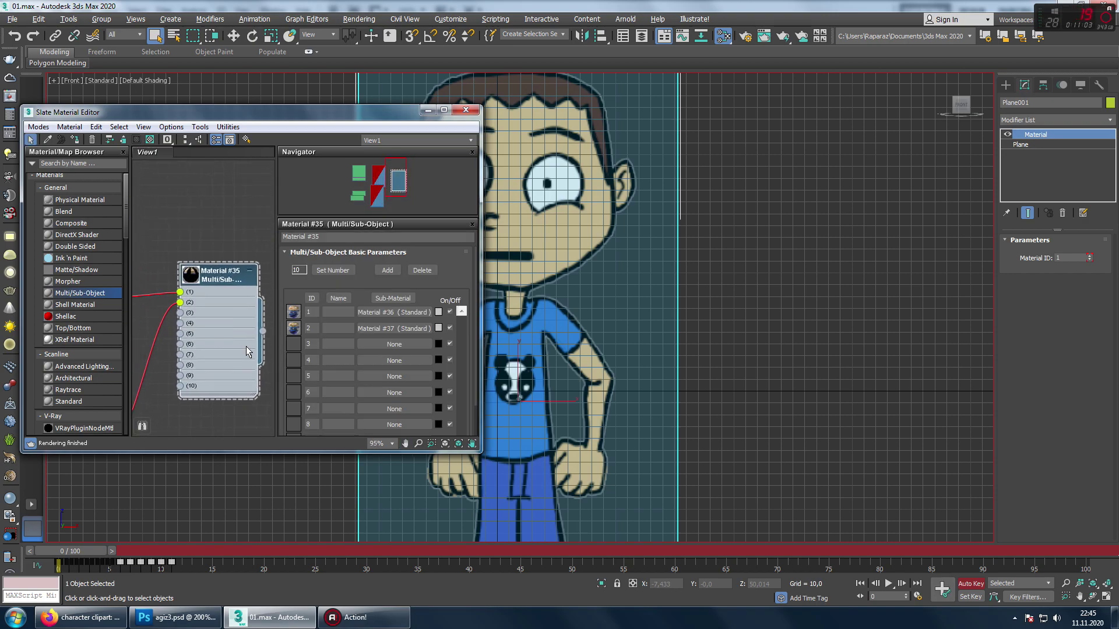
{"action": "left_click", "coordinate": [377, 344]}
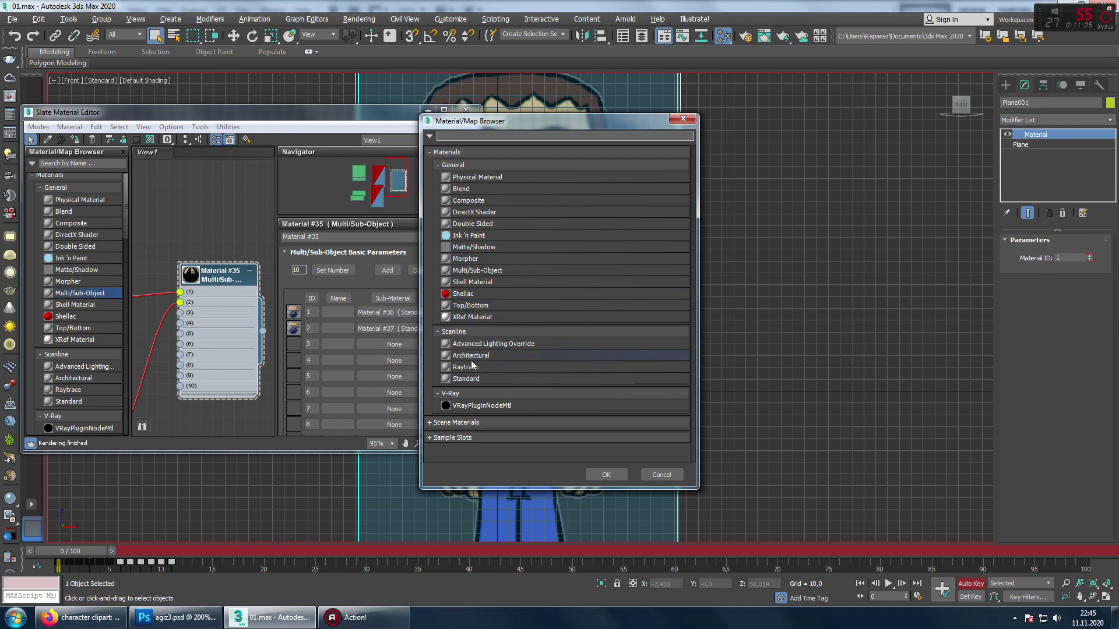
{"action": "double_click", "coordinate": [466, 379]}
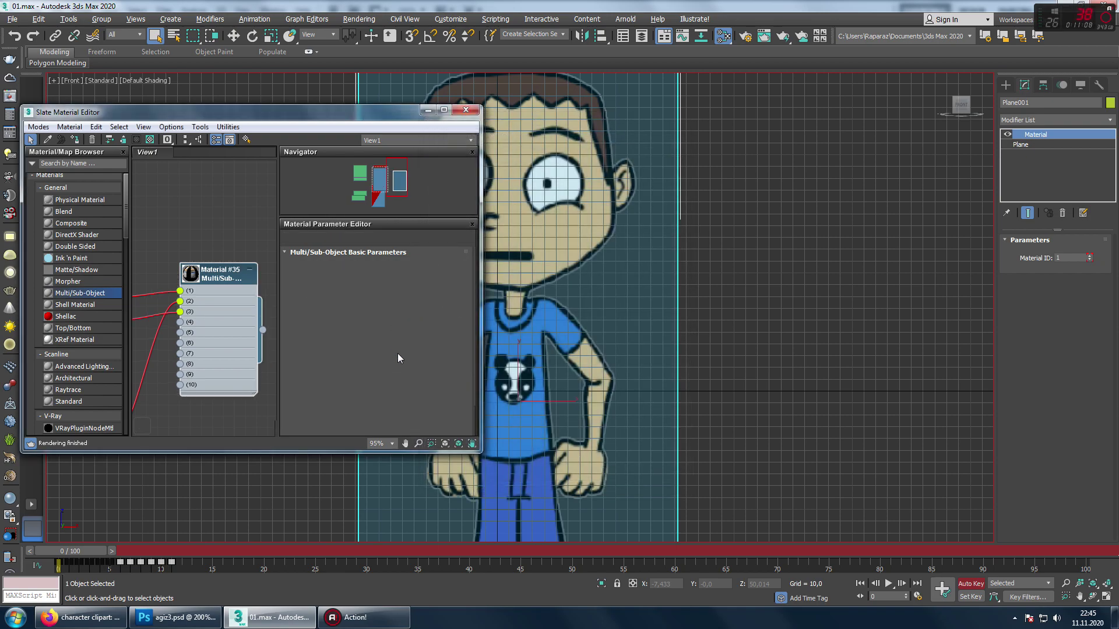
{"action": "left_click", "coordinate": [365, 327]}
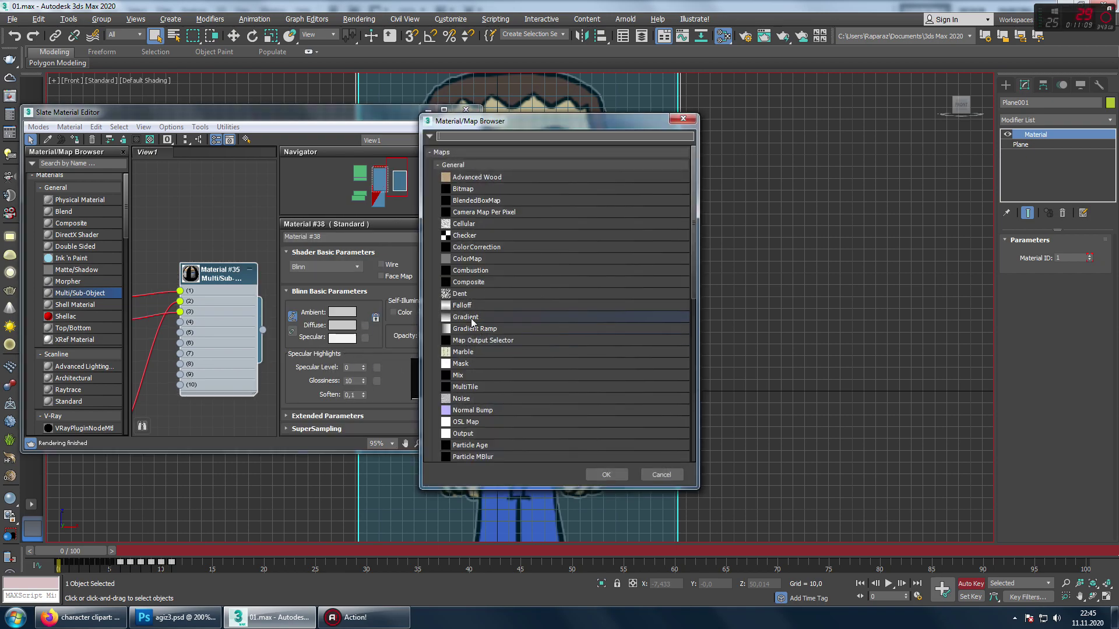
{"action": "double_click", "coordinate": [475, 190]}
{"action": "scroll", "coordinate": [119, 166], "scroll_direction": "down", "scroll_amount": 2}
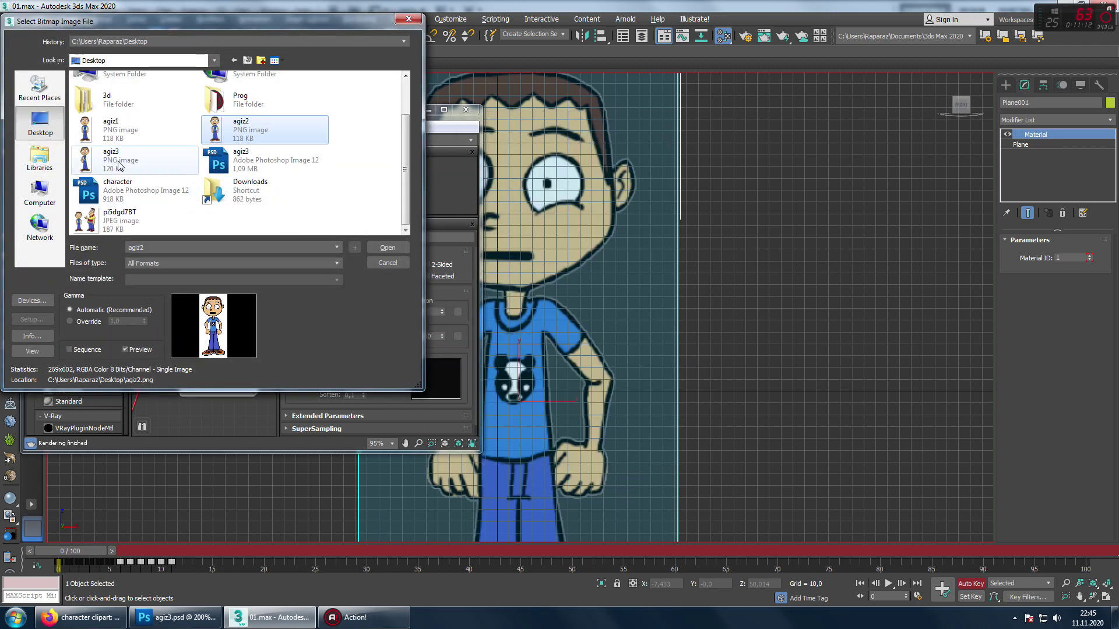
{"action": "double_click", "coordinate": [119, 166]}
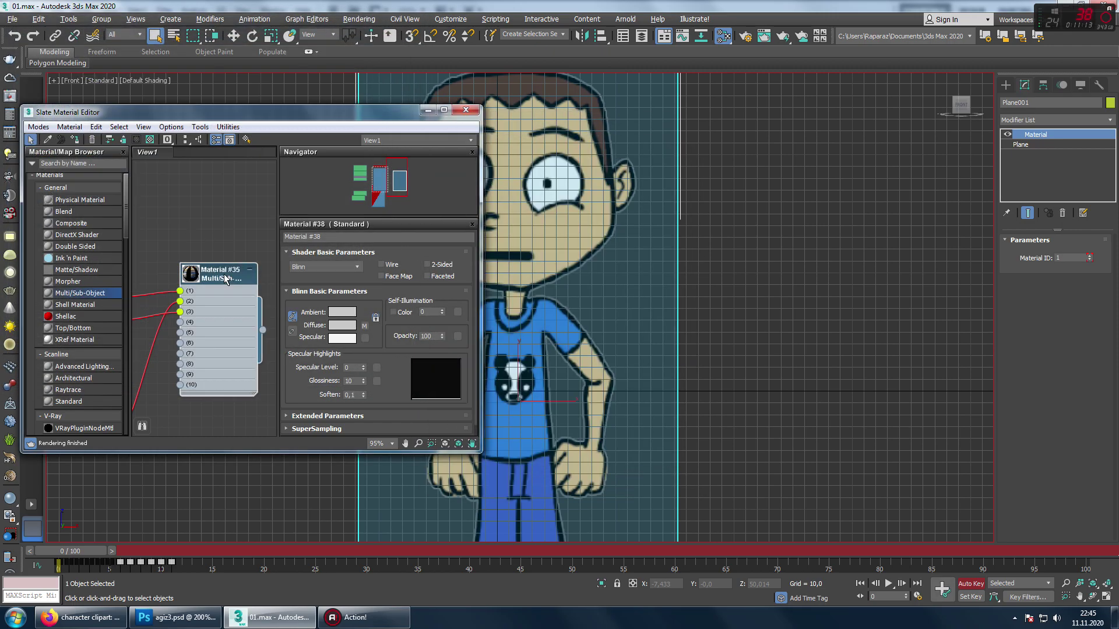
Copy Material #38's agiz3.png diffuse map into its opacity slot as Map #7
{"action": "left_click", "coordinate": [225, 278]}
{"action": "right_click", "coordinate": [224, 276]}
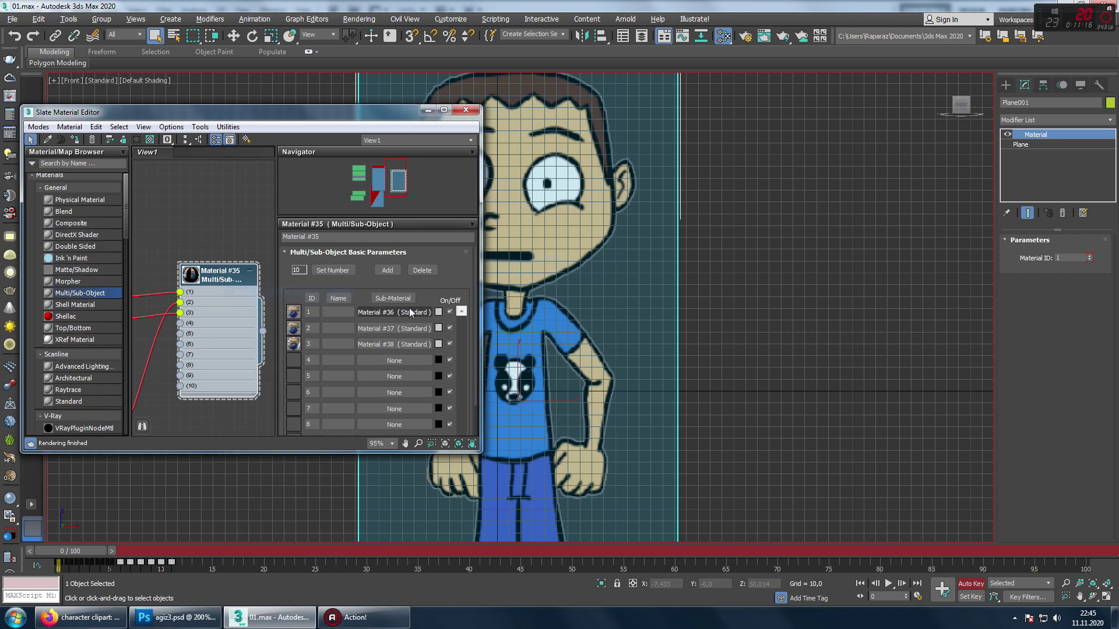
{"action": "left_click", "coordinate": [393, 345]}
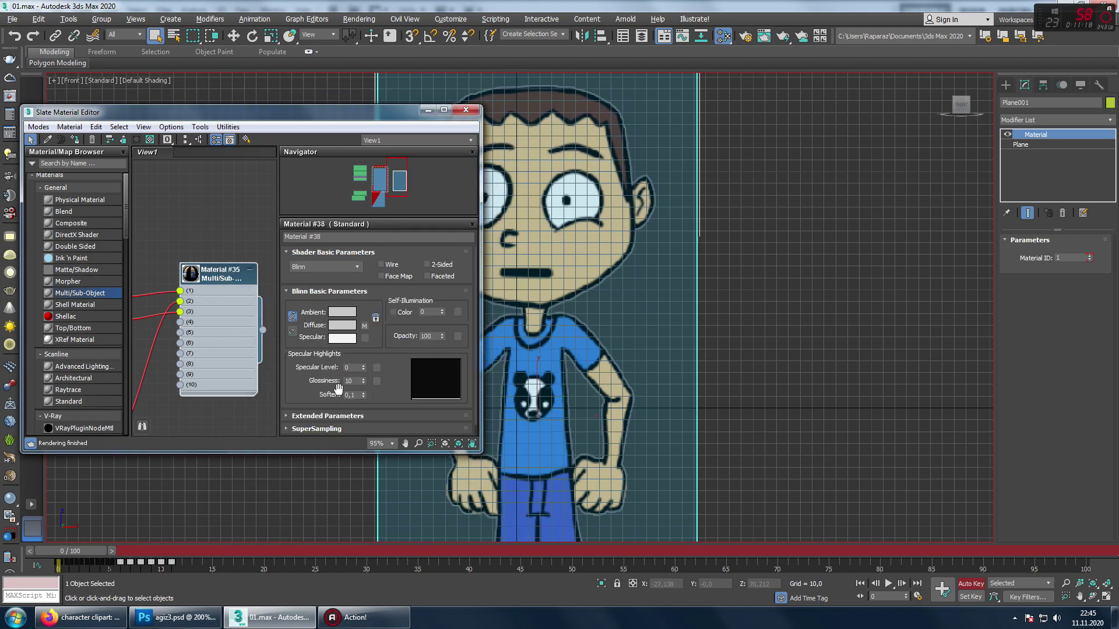
{"action": "scroll", "coordinate": [338, 387], "scroll_direction": "down", "scroll_amount": 3}
{"action": "scroll", "coordinate": [325, 428], "scroll_direction": "down", "scroll_amount": 5}
{"action": "scroll", "coordinate": [316, 430], "scroll_direction": "down", "scroll_amount": 3}
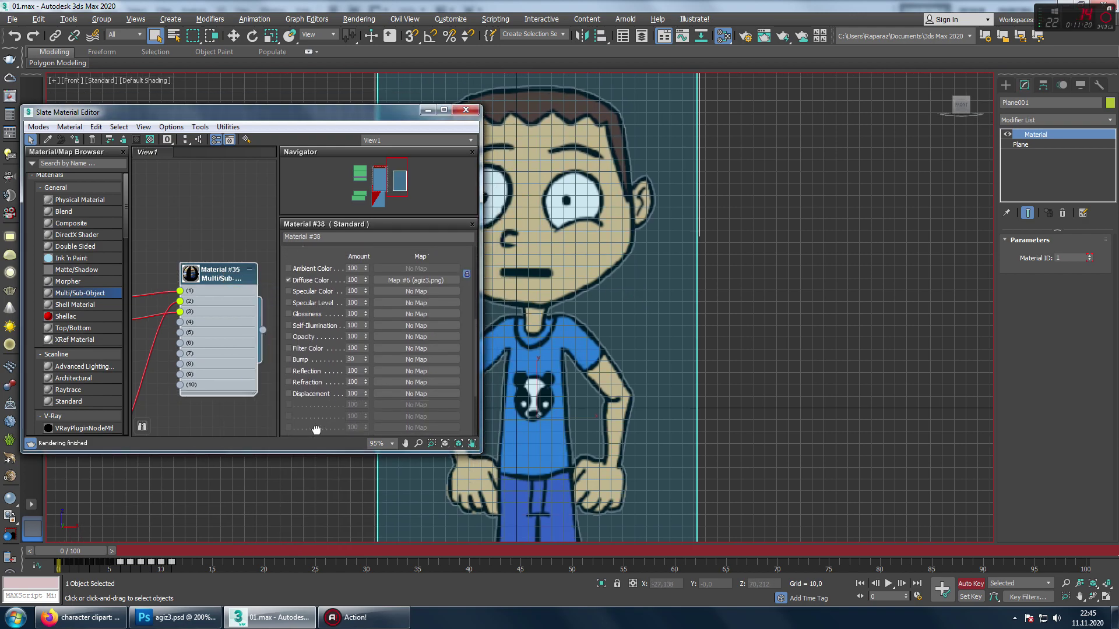
{"action": "scroll", "coordinate": [407, 320], "scroll_direction": "up", "scroll_amount": 1}
{"action": "left_click_drag", "start_coordinate": [401, 359], "coordinate": [399, 354]}
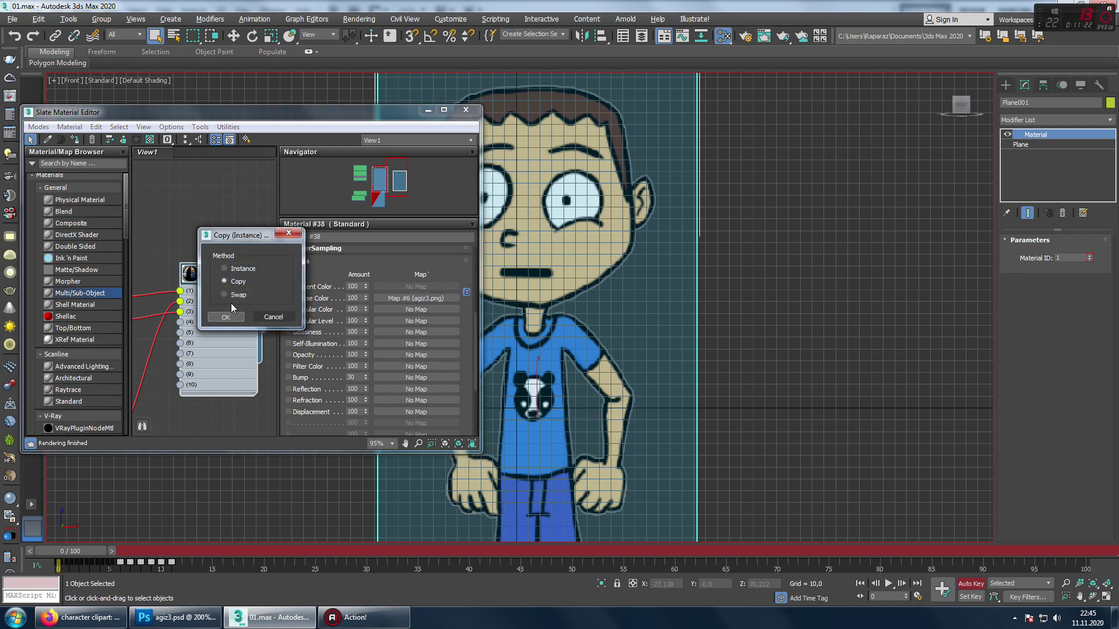
{"action": "left_click", "coordinate": [233, 323]}
{"action": "left_click", "coordinate": [402, 354]}
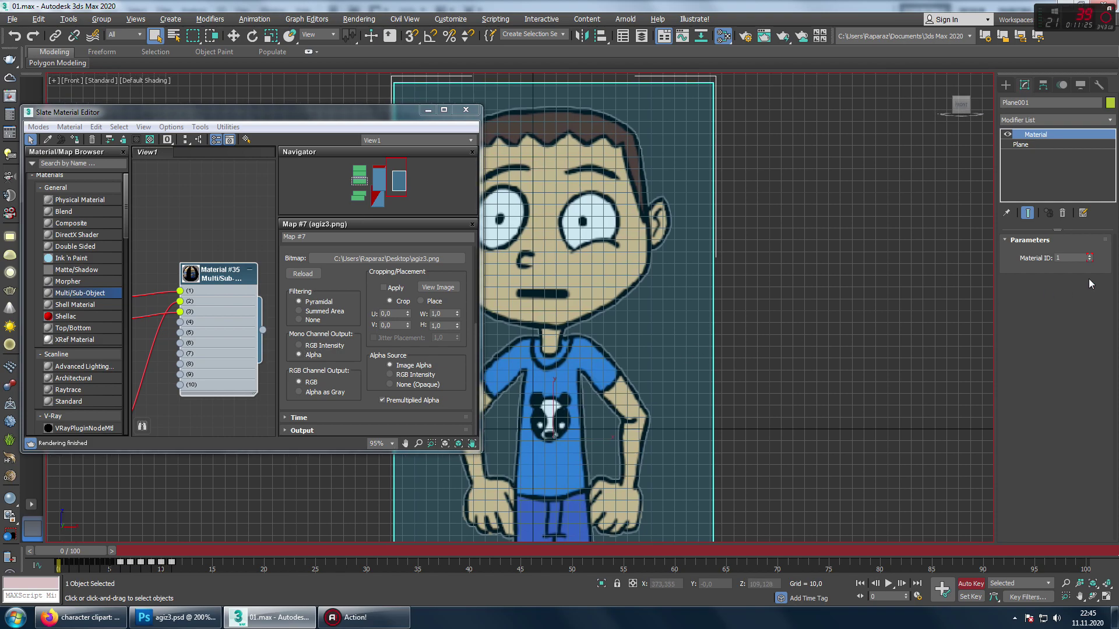
Set the plane's Material ID to 3 and render the Front view to check it
{"action": "left_click", "coordinate": [1089, 256]}
{"action": "left_click", "coordinate": [1089, 257]}
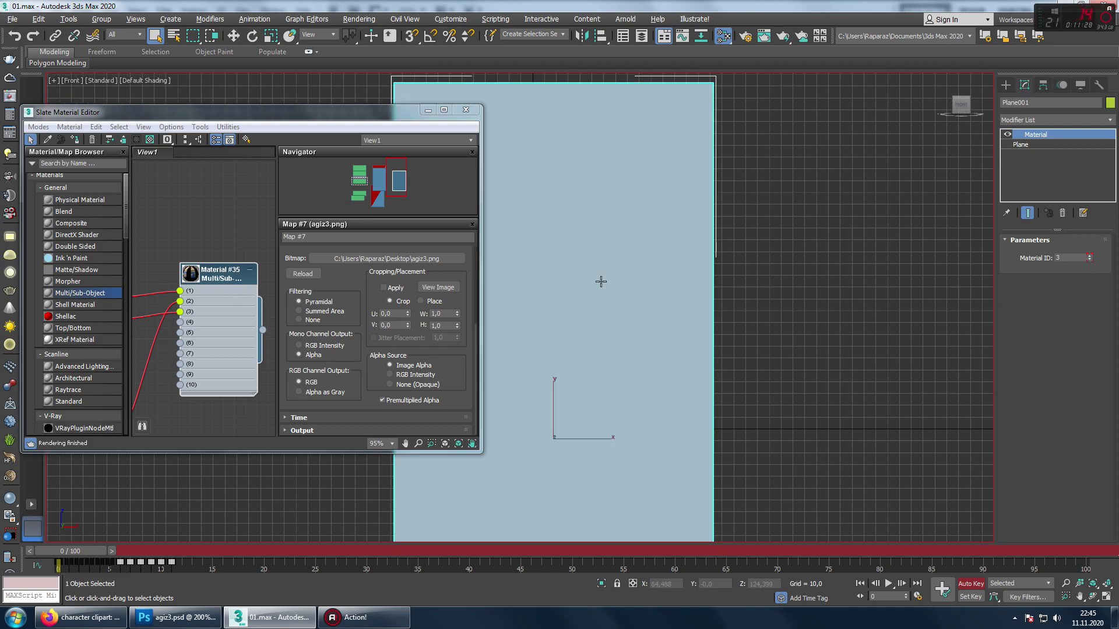
{"action": "scroll", "coordinate": [214, 279], "scroll_direction": "down", "scroll_amount": 3}
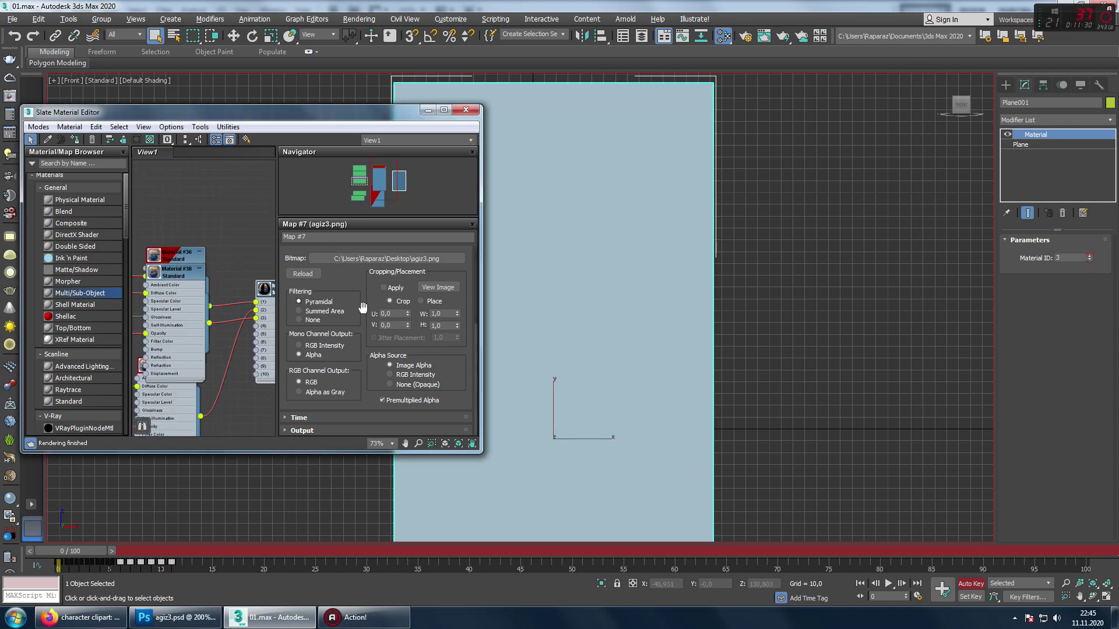
{"action": "key", "text": "shift+q"}
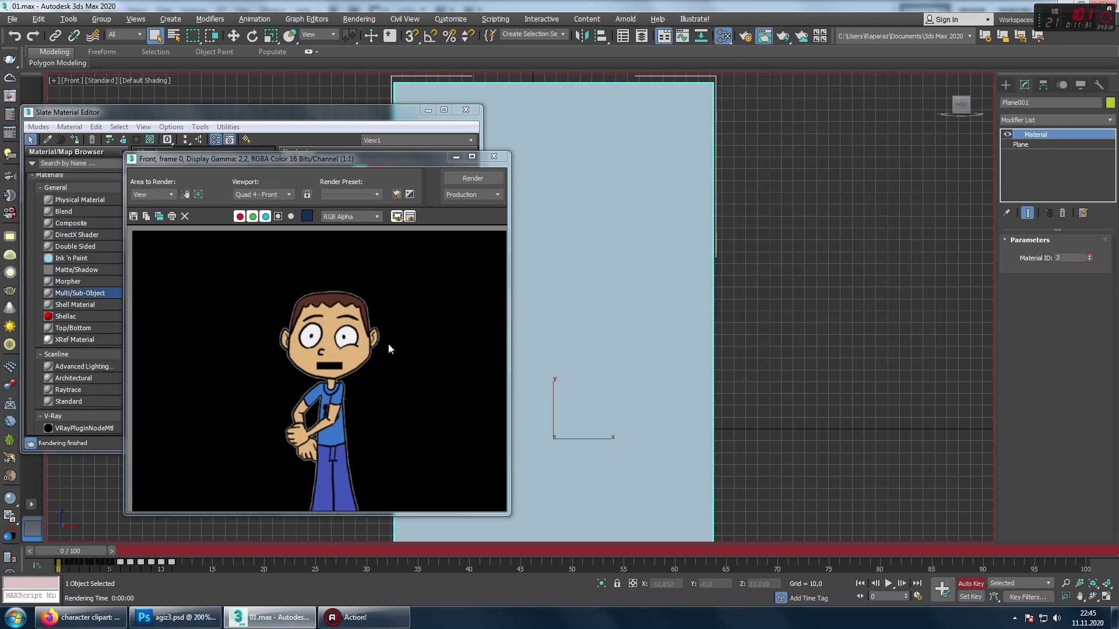
{"action": "left_click", "coordinate": [494, 157]}
Arrange the material nodes and show Material #38 shaded in the viewport
{"action": "middle_click_drag", "start_coordinate": [219, 293], "coordinate": [219, 218]}
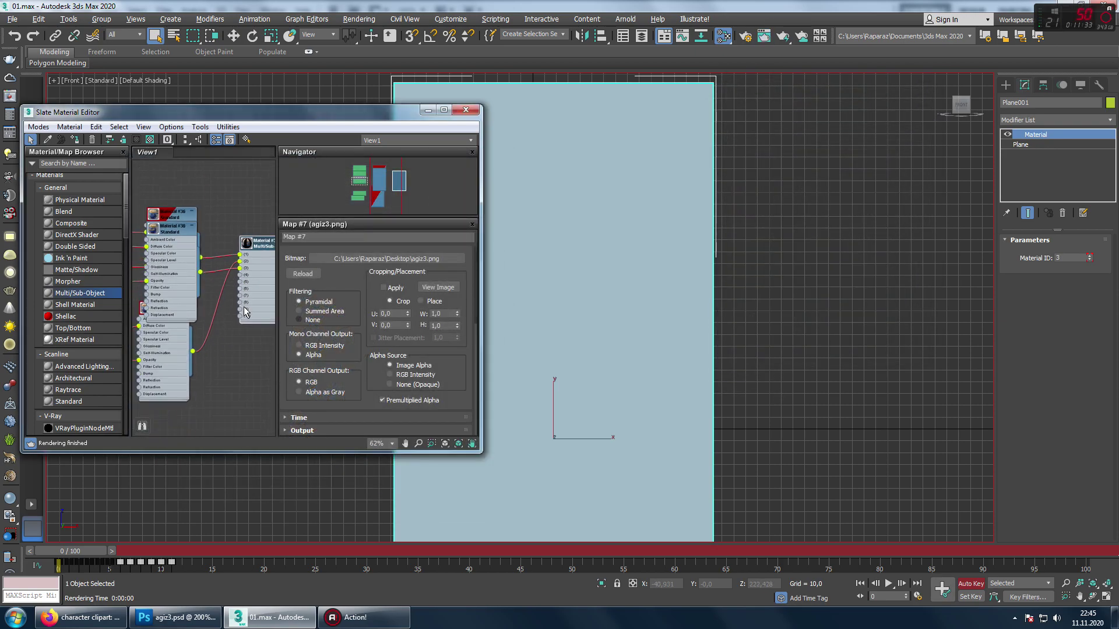
{"action": "scroll", "coordinate": [219, 218], "scroll_direction": "down", "scroll_amount": 1}
{"action": "mouse_move", "coordinate": [183, 204]}
{"action": "left_mouse_down"}
{"action": "mouse_move", "coordinate": [190, 344]}
{"action": "mouse_move", "coordinate": [183, 334]}
{"action": "left_mouse_up"}
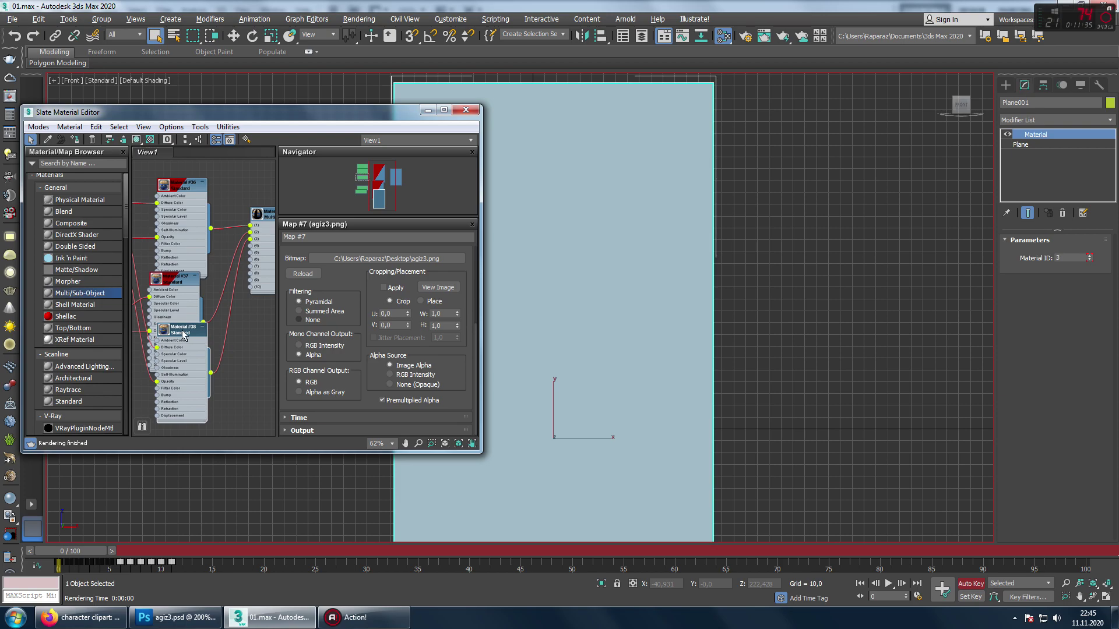
{"action": "double_click", "coordinate": [194, 330]}
{"action": "middle_click_drag", "start_coordinate": [204, 292], "coordinate": [236, 284]}
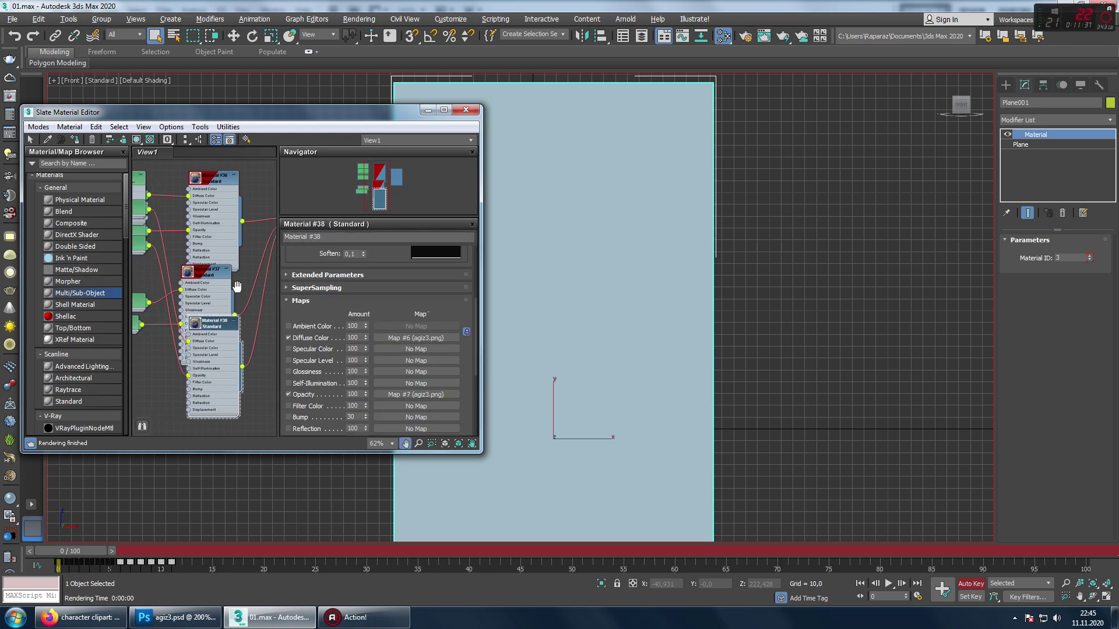
{"action": "left_click", "coordinate": [150, 140]}
{"action": "middle_click_drag", "start_coordinate": [517, 254], "coordinate": [601, 240]}
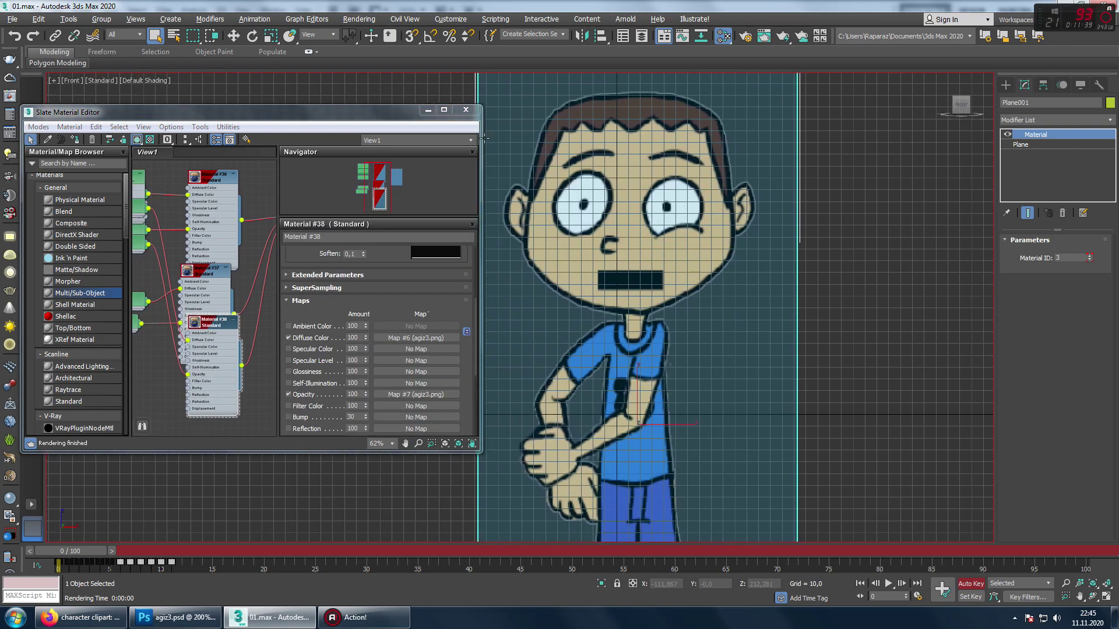
{"action": "left_click", "coordinate": [466, 110]}
{"action": "scroll", "coordinate": [711, 296], "scroll_direction": "down", "scroll_amount": 4}
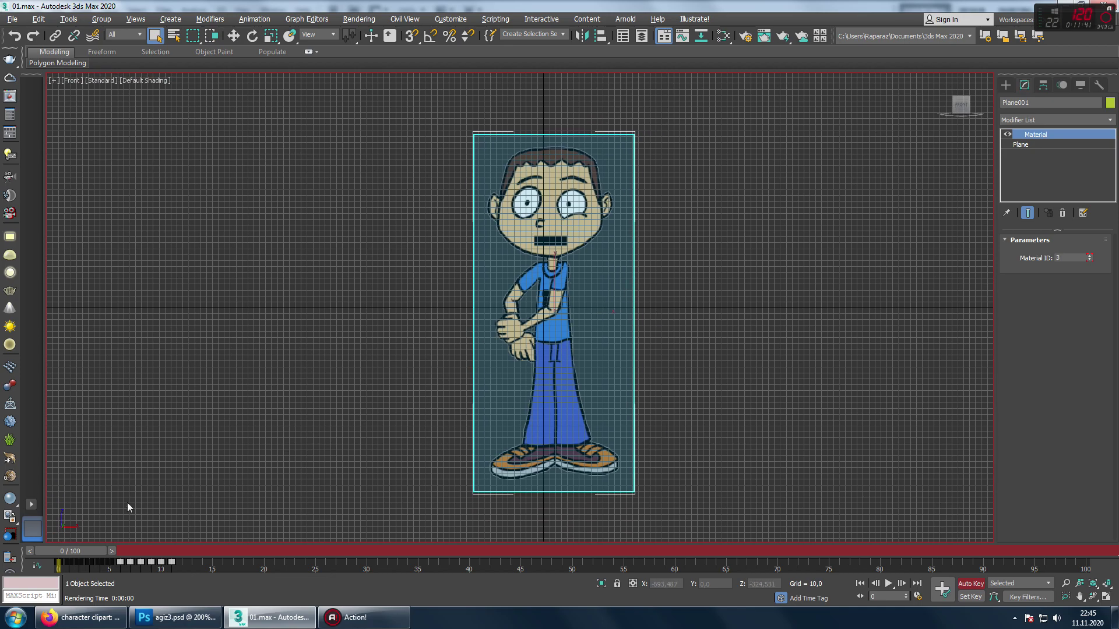
Key Material ID 3 at frame 12 and scrub to check the pose swap
{"action": "left_click_drag", "start_coordinate": [71, 553], "coordinate": [194, 561]}
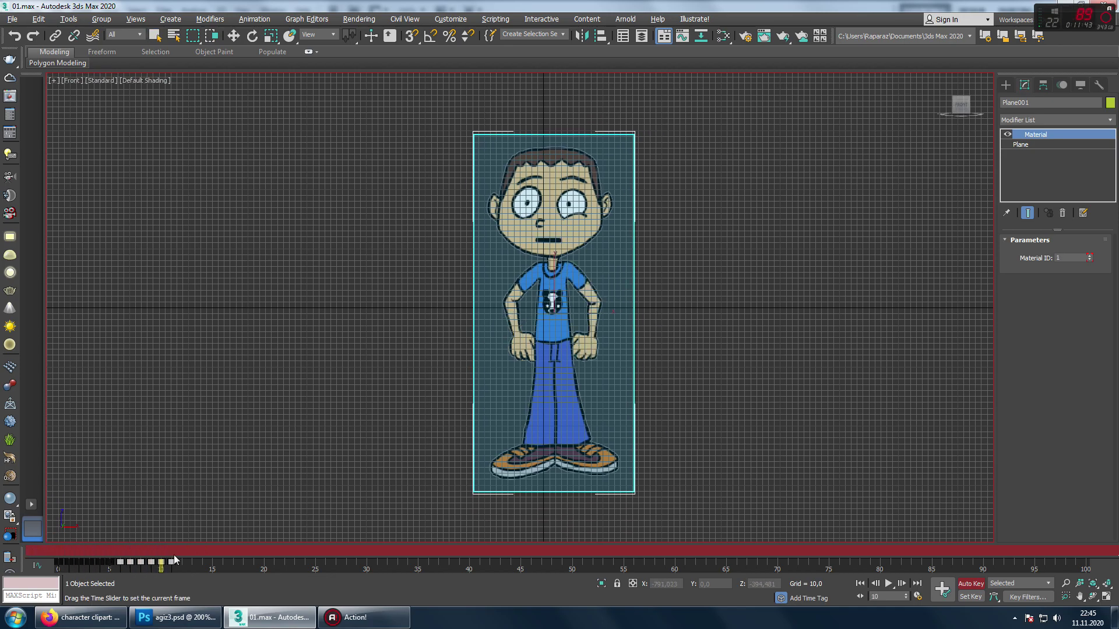
{"action": "key", "text": "q"}
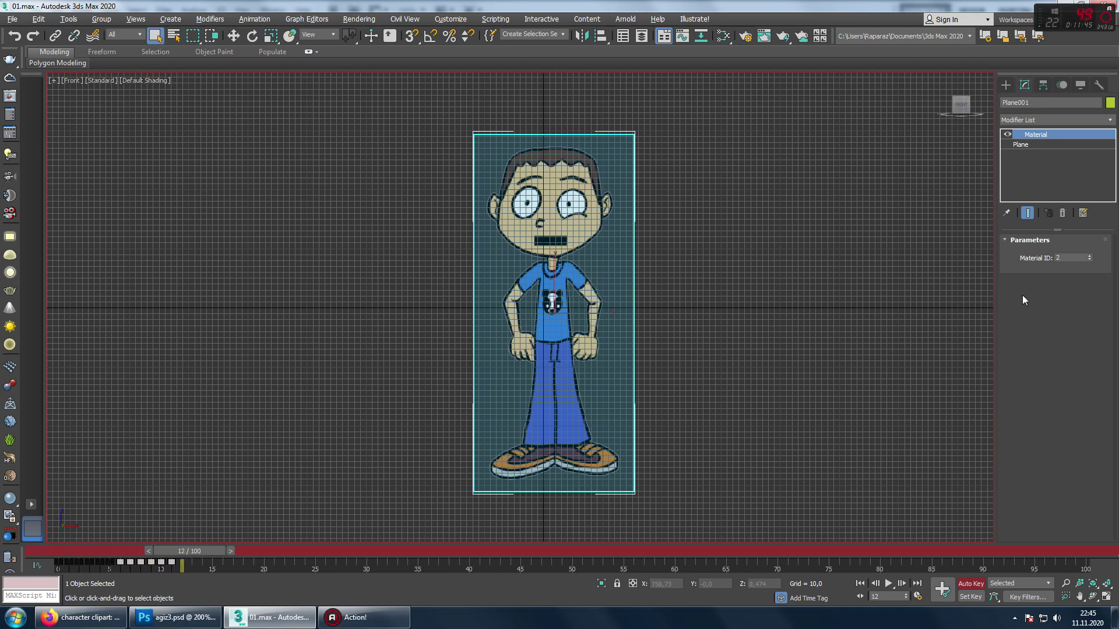
{"action": "left_click", "coordinate": [1089, 256]}
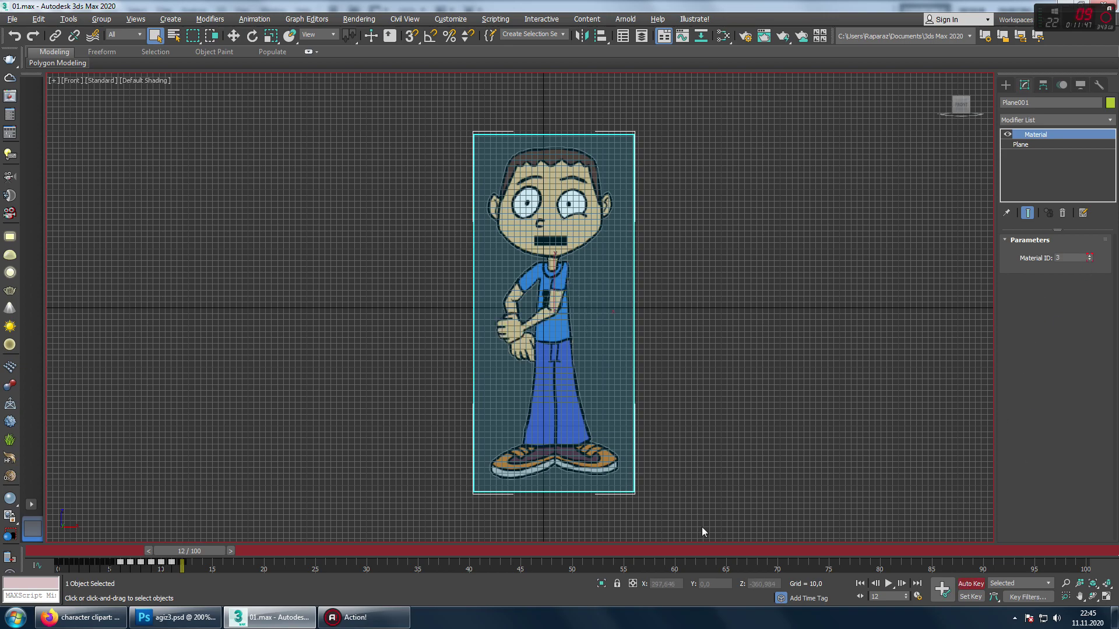
{"action": "mouse_move", "coordinate": [205, 553]}
{"action": "left_mouse_down"}
{"action": "mouse_move", "coordinate": [227, 565]}
{"action": "mouse_move", "coordinate": [216, 565]}
{"action": "left_mouse_up"}
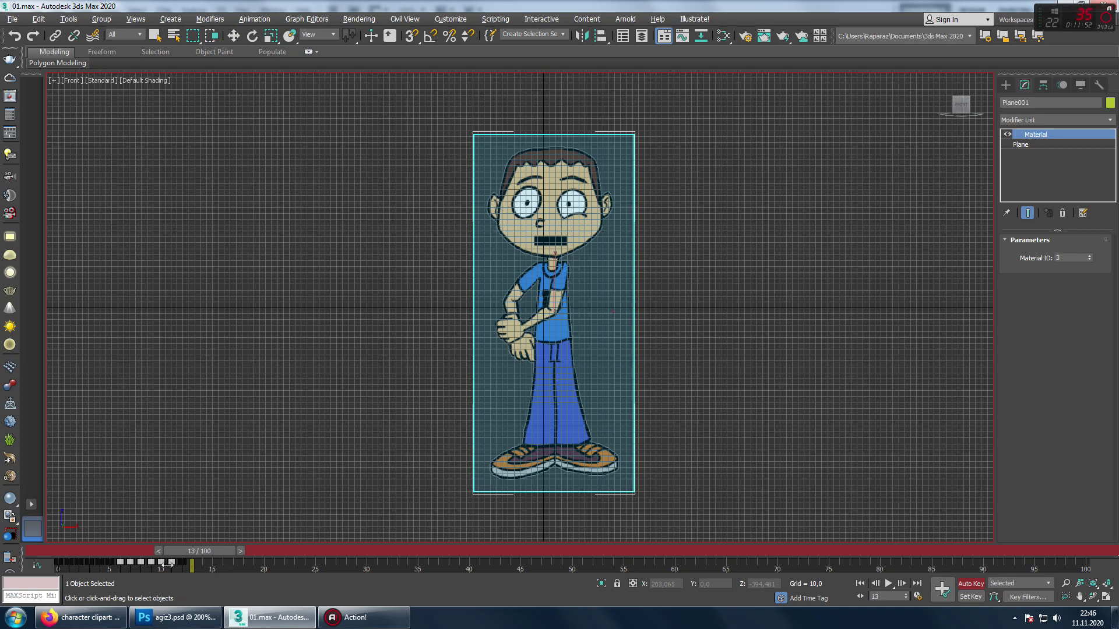
{"action": "left_click", "coordinate": [185, 563]}
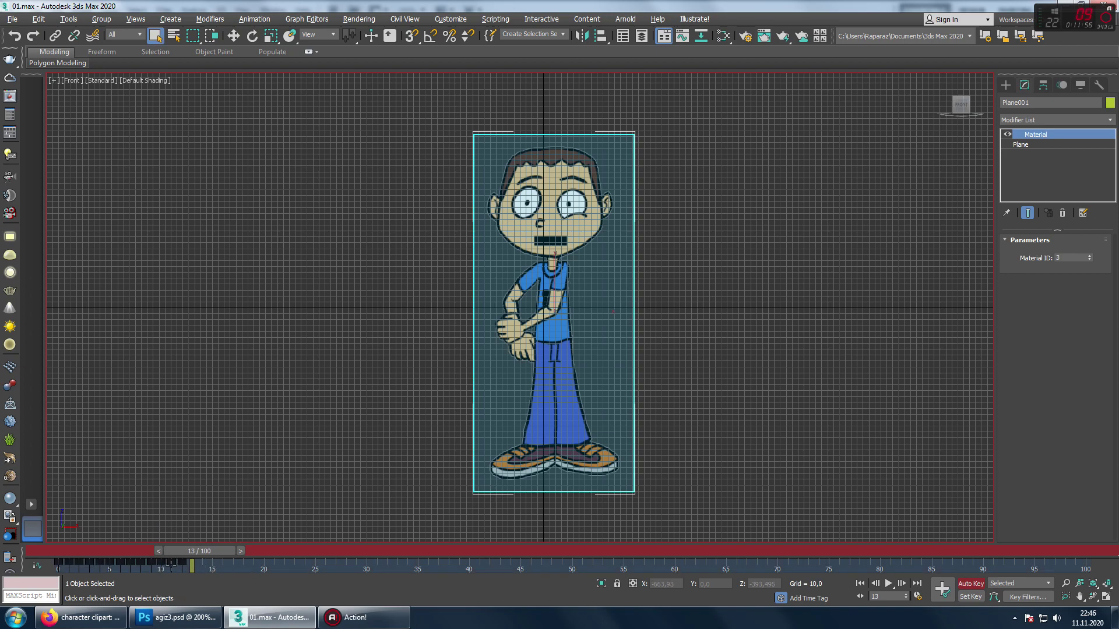
Check the poses at frames 14, 23 and 21, then go to Firefox's Yandex clipart image
{"action": "mouse_move", "coordinate": [198, 551]}
{"action": "left_mouse_down"}
{"action": "mouse_move", "coordinate": [208, 552]}
{"action": "mouse_move", "coordinate": [159, 558]}
{"action": "mouse_move", "coordinate": [224, 557]}
{"action": "mouse_move", "coordinate": [116, 558]}
{"action": "mouse_move", "coordinate": [229, 565]}
{"action": "mouse_move", "coordinate": [155, 568]}
{"action": "mouse_move", "coordinate": [224, 573]}
{"action": "mouse_move", "coordinate": [210, 573]}
{"action": "mouse_move", "coordinate": [219, 570]}
{"action": "mouse_move", "coordinate": [202, 565]}
{"action": "mouse_move", "coordinate": [406, 566]}
{"action": "mouse_move", "coordinate": [274, 565]}
{"action": "left_mouse_up"}
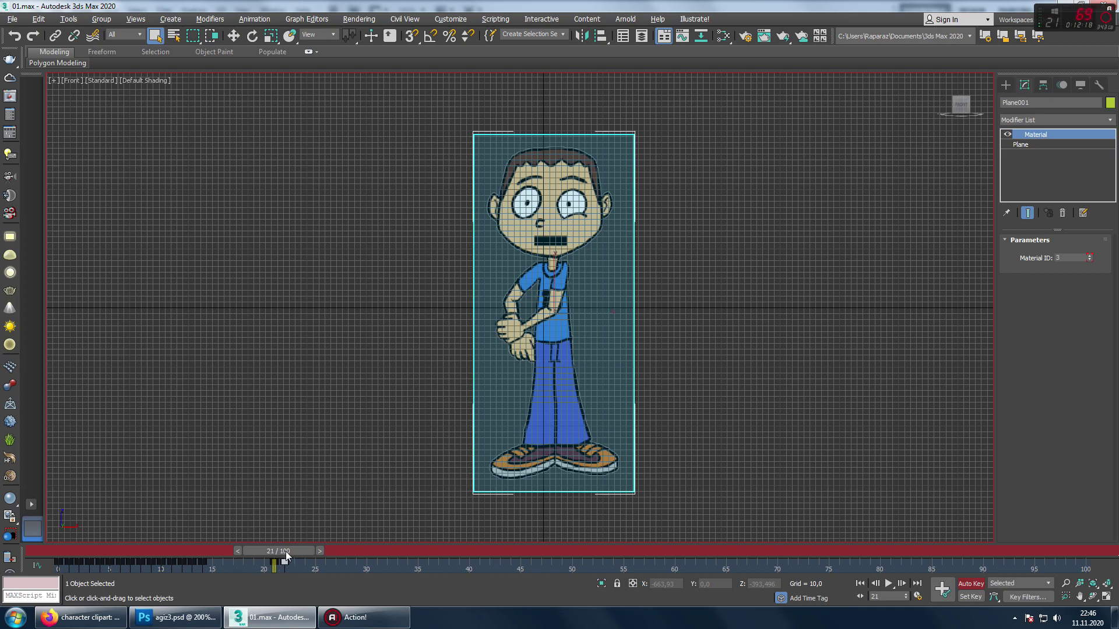
{"action": "mouse_move", "coordinate": [289, 553]}
{"action": "left_mouse_down"}
{"action": "mouse_move", "coordinate": [321, 565]}
{"action": "mouse_move", "coordinate": [70, 565]}
{"action": "mouse_move", "coordinate": [459, 574]}
{"action": "mouse_move", "coordinate": [70, 565]}
{"action": "mouse_move", "coordinate": [274, 565]}
{"action": "left_mouse_up"}
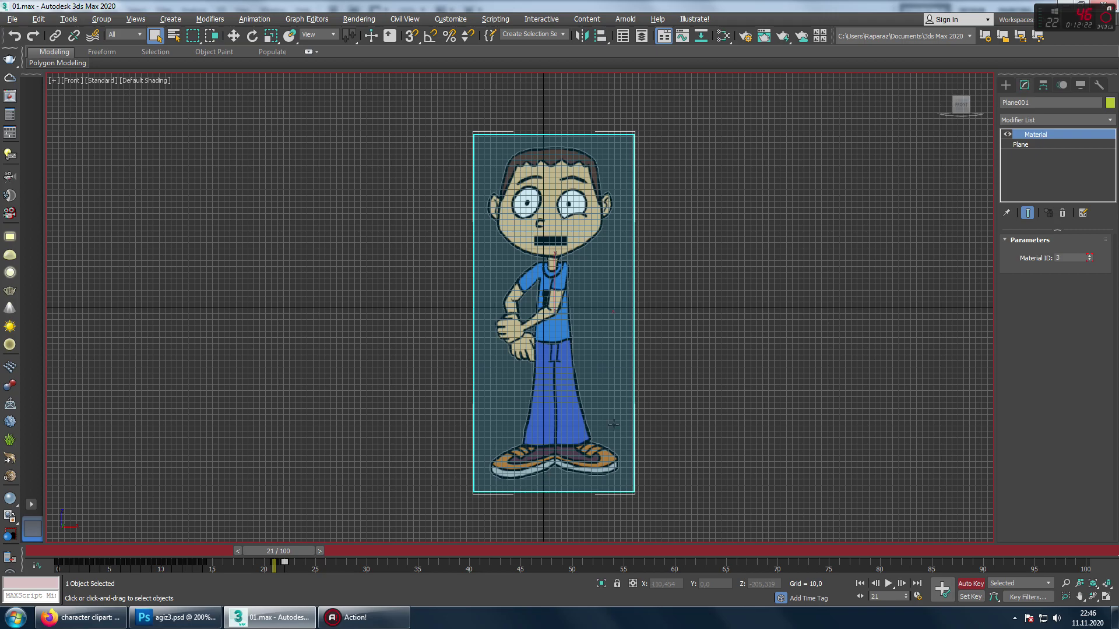
{"action": "middle_click_drag", "start_coordinate": [591, 441], "coordinate": [588, 485]}
{"action": "scroll", "coordinate": [587, 485], "scroll_direction": "up", "scroll_amount": 3}
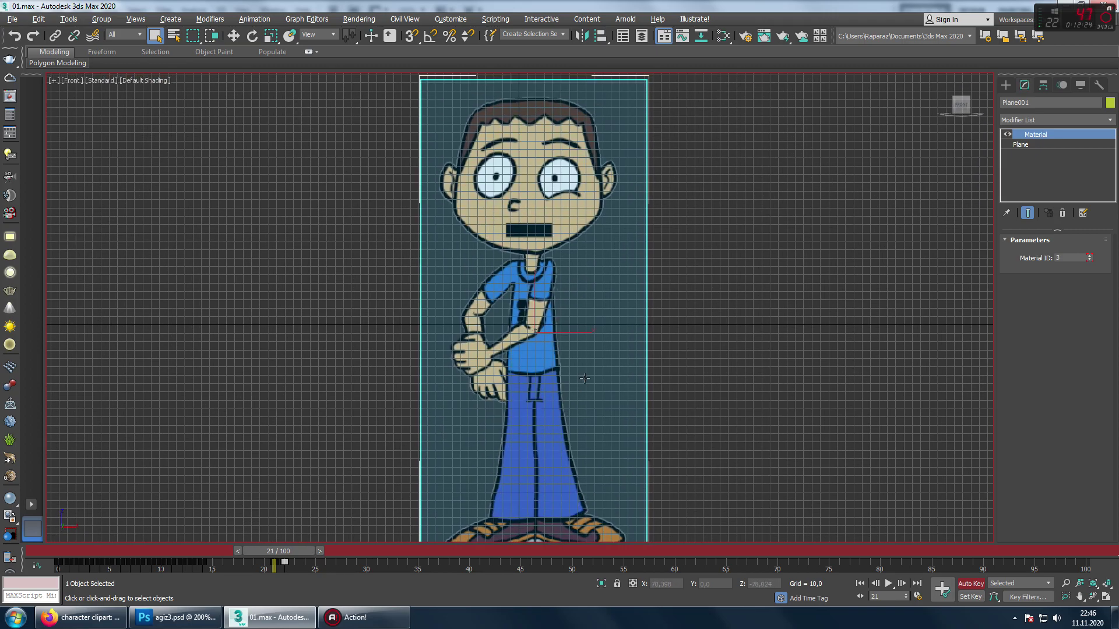
{"action": "scroll", "coordinate": [609, 298], "scroll_direction": "down", "scroll_amount": 1}
{"action": "scroll", "coordinate": [584, 315], "scroll_direction": "down", "scroll_amount": 3}
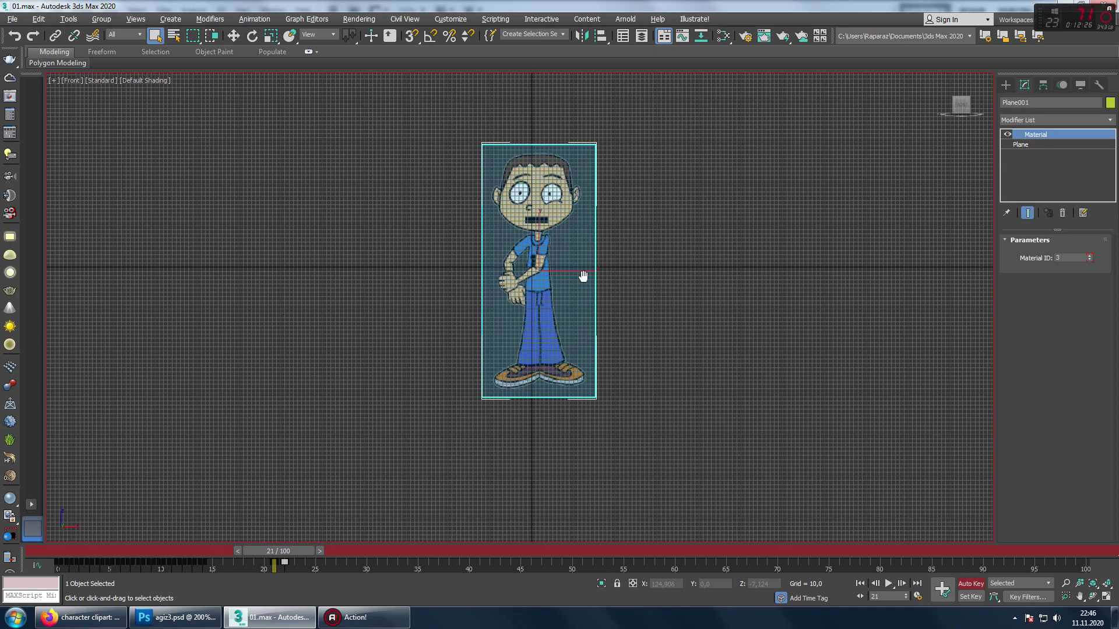
{"action": "scroll", "coordinate": [582, 274], "scroll_direction": "down", "scroll_amount": 1}
{"action": "scroll", "coordinate": [525, 360], "scroll_direction": "up", "scroll_amount": 2}
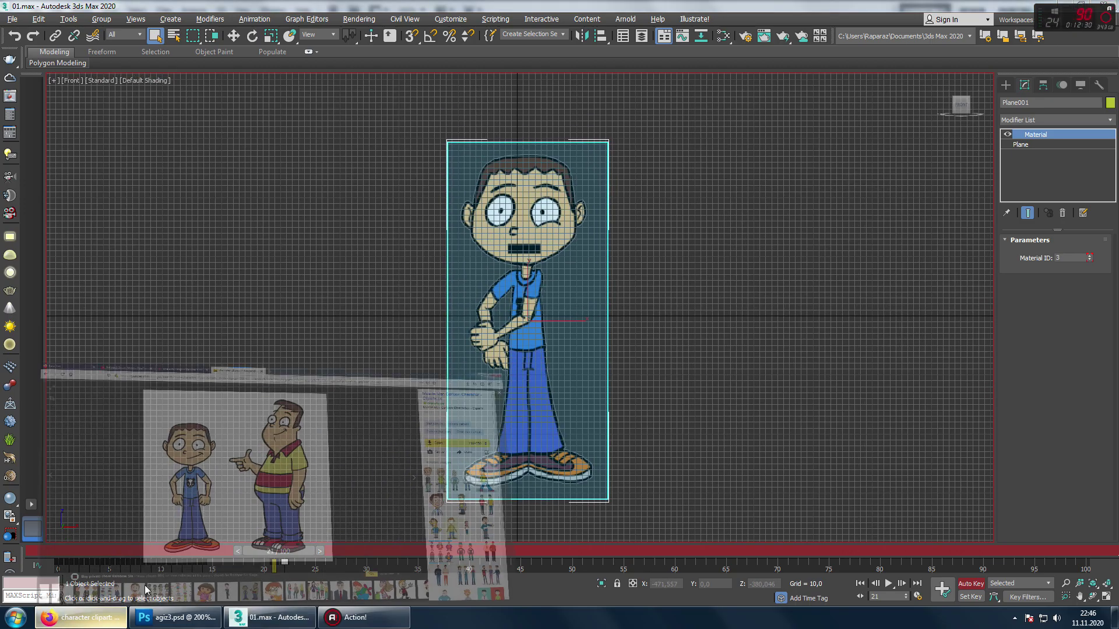
{"action": "left_click", "coordinate": [145, 585]}
{"action": "mouse_move", "coordinate": [489, 253]}
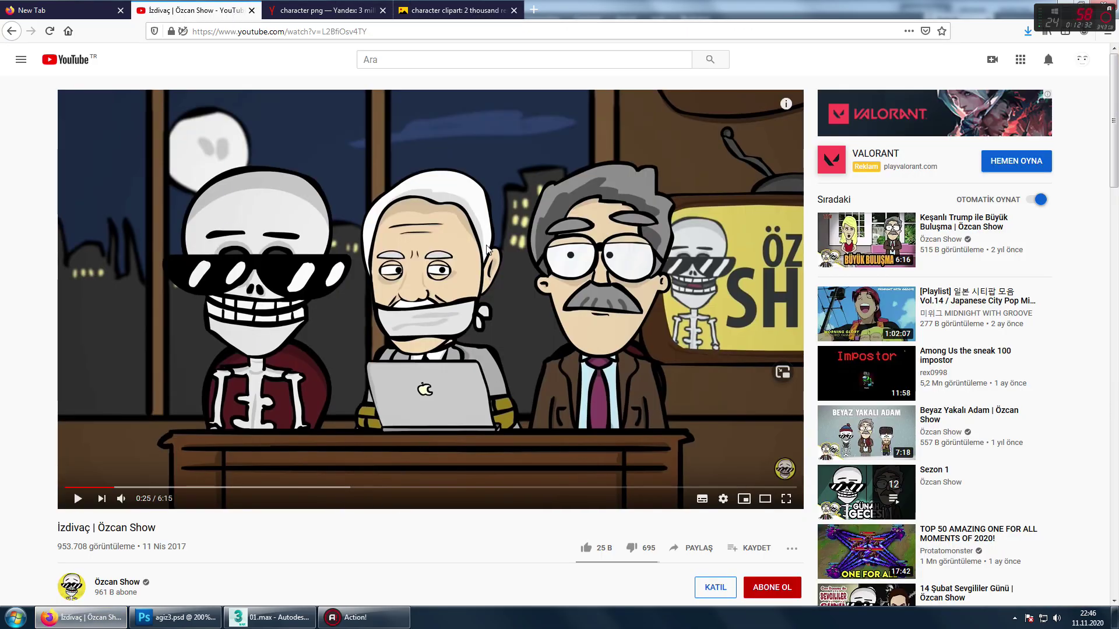
{"action": "left_click", "coordinate": [455, 10]}
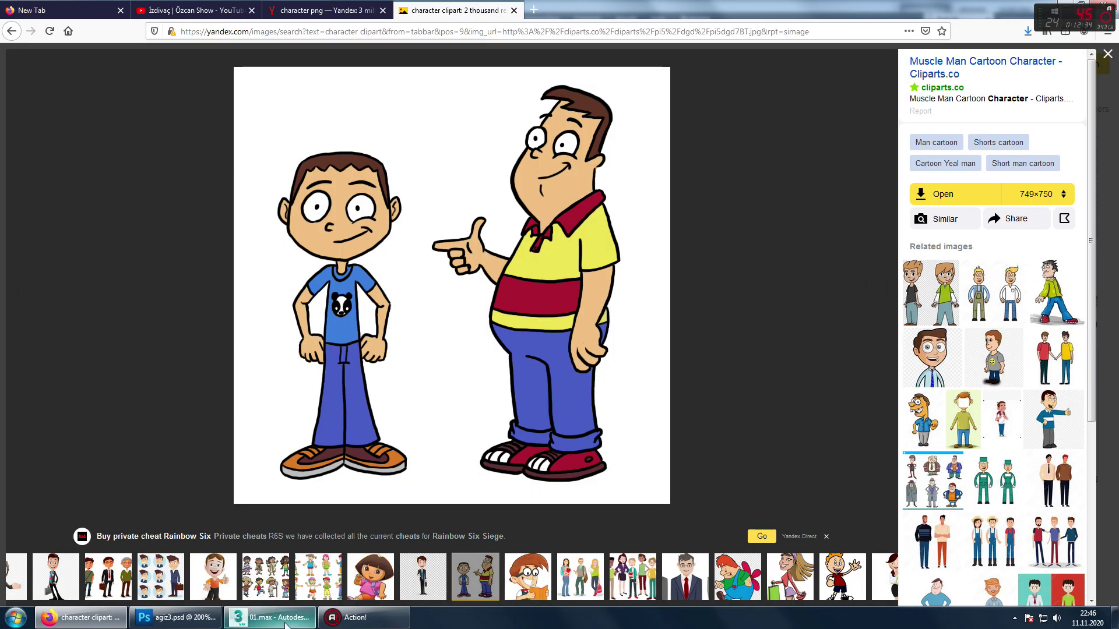